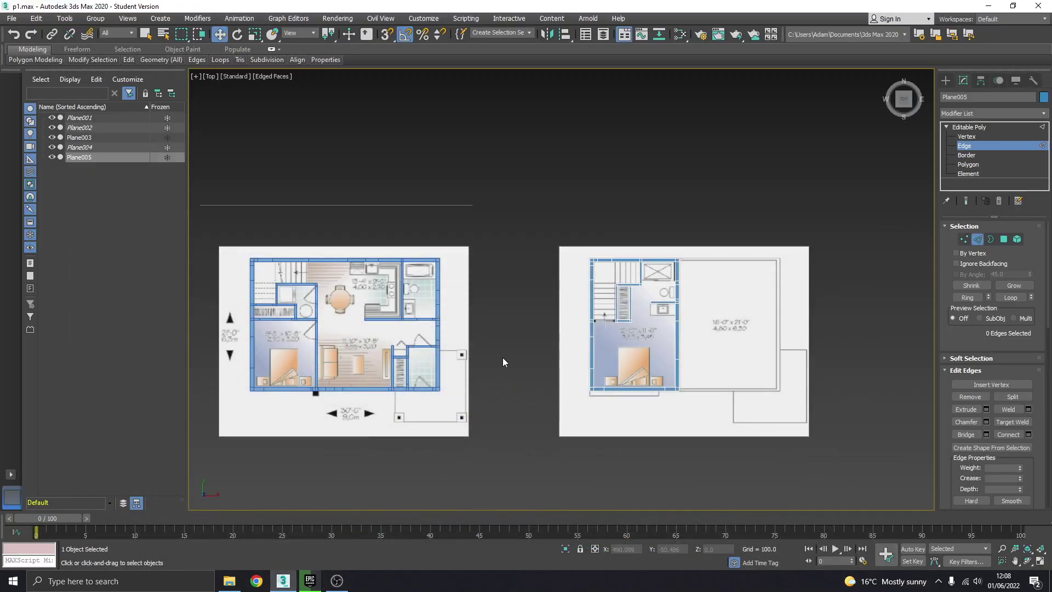
Step: Pan and zoom the Top view onto the stairwell walls of the right-hand plan (Plane005)
middle_drag(421, 311, 430, 306)
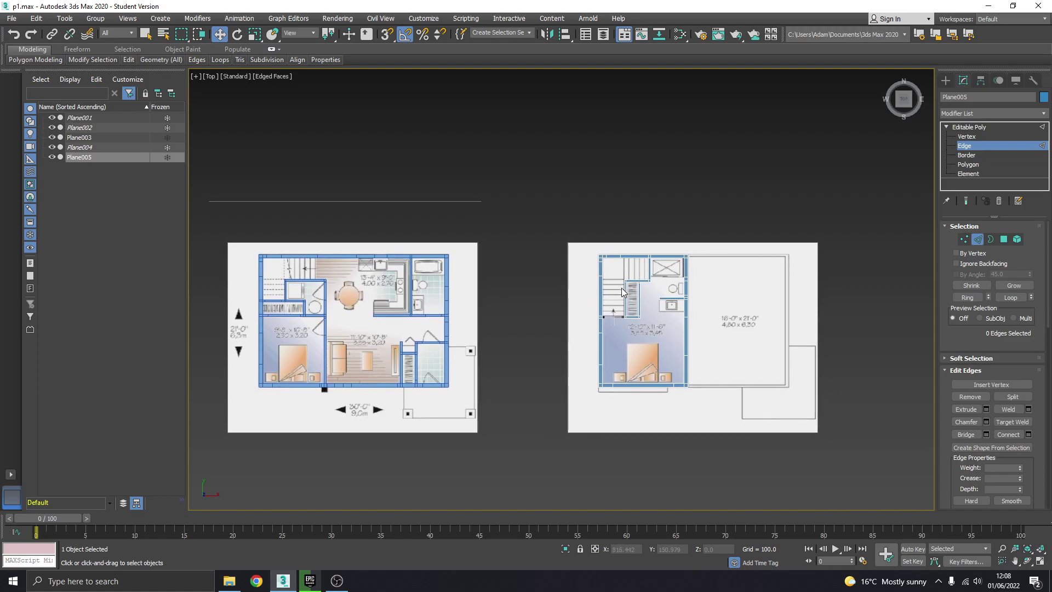
scroll(620, 304, up, 5)
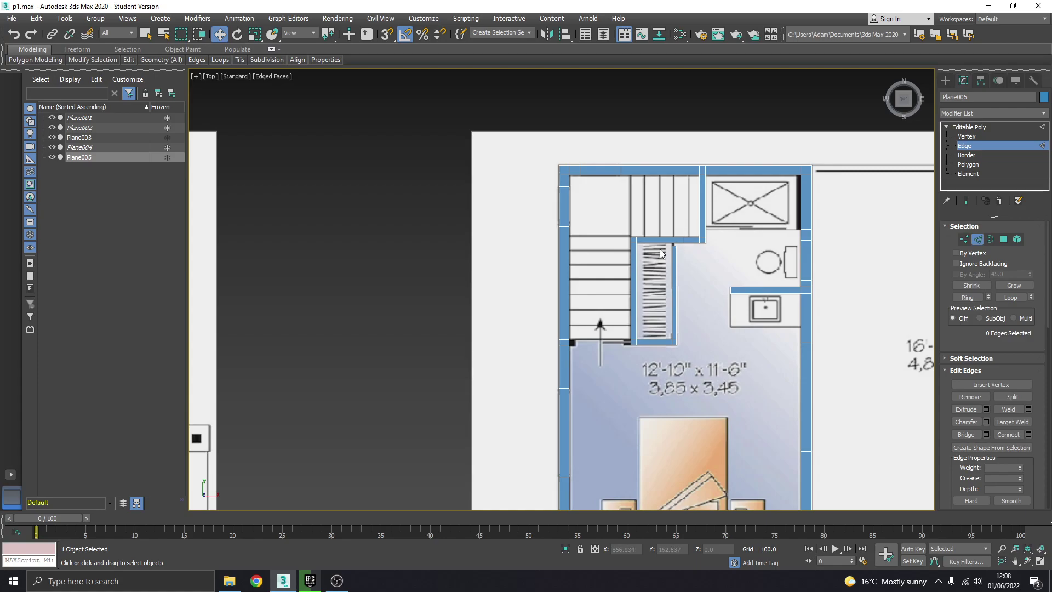
scroll(661, 253, up, 3)
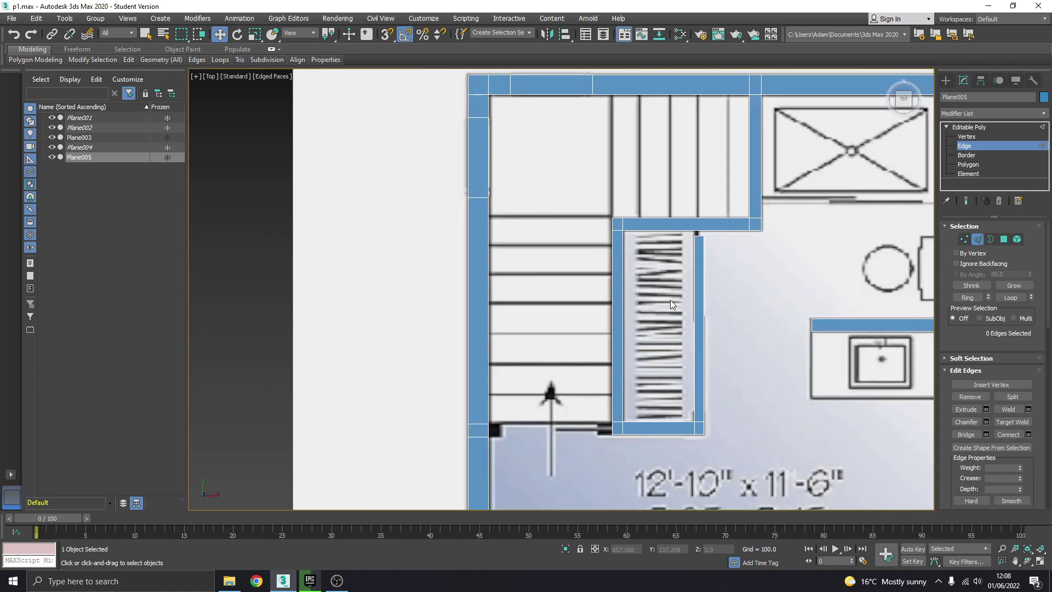
middle_drag(669, 300, 573, 276)
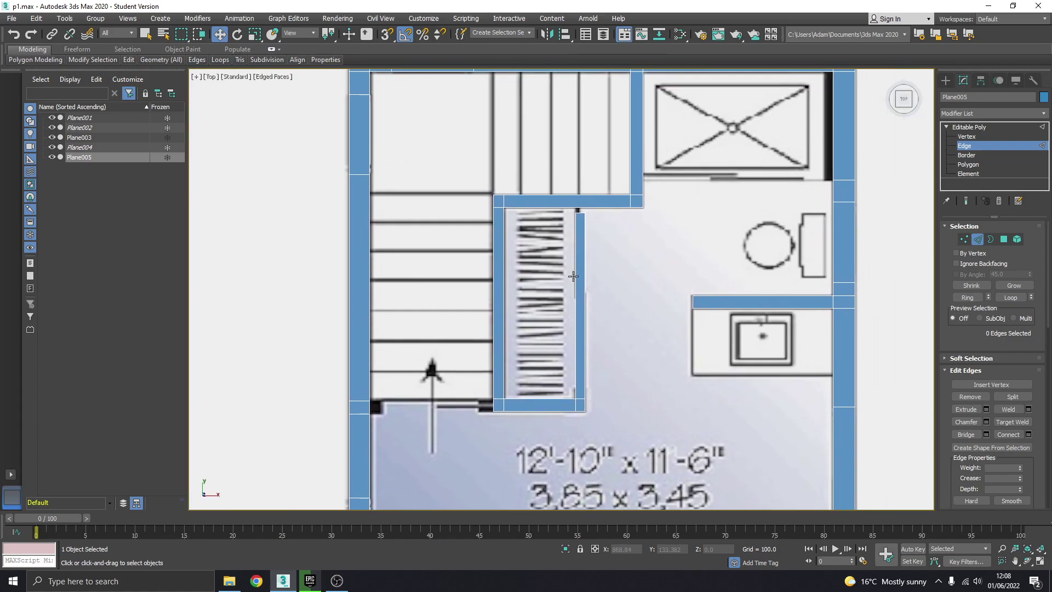
Step: Select the wall bar's top and bottom edges and connect them with a first vertical edge
scroll(579, 203, up, 4)
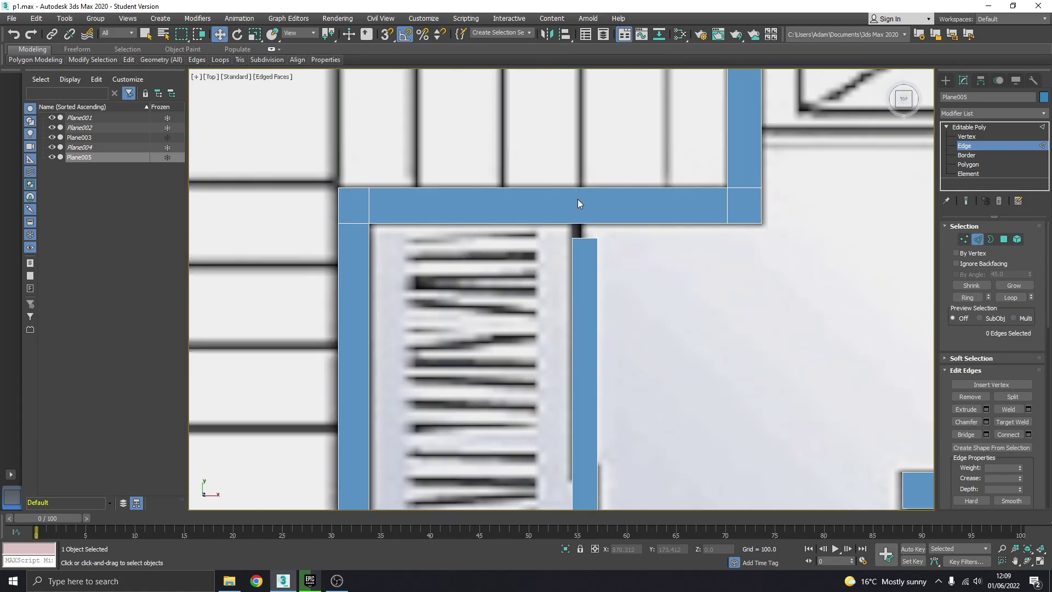
click(584, 239)
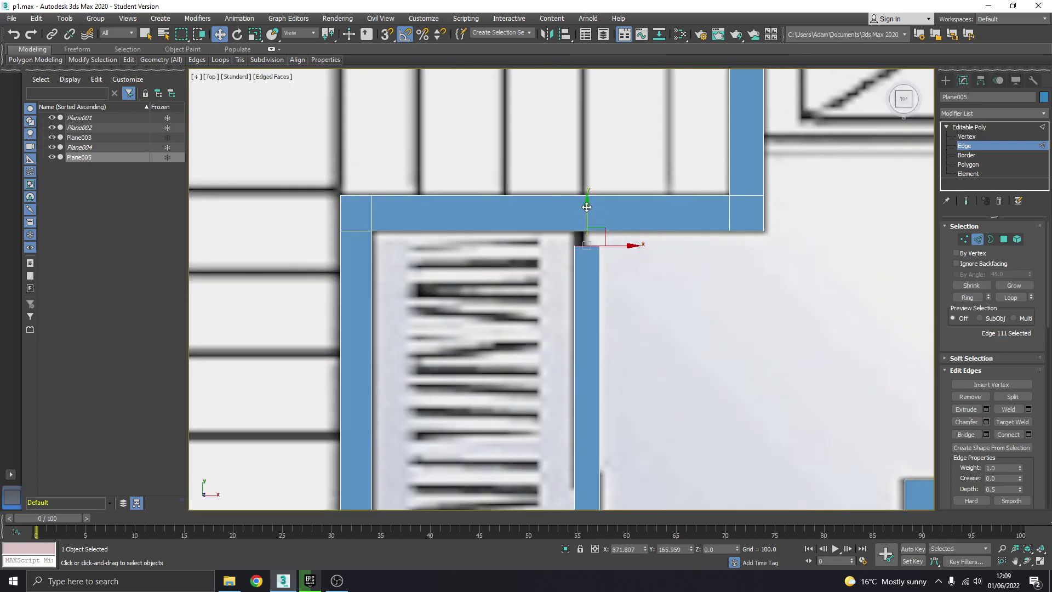
drag(587, 207, 607, 214)
click(597, 199)
click(595, 206)
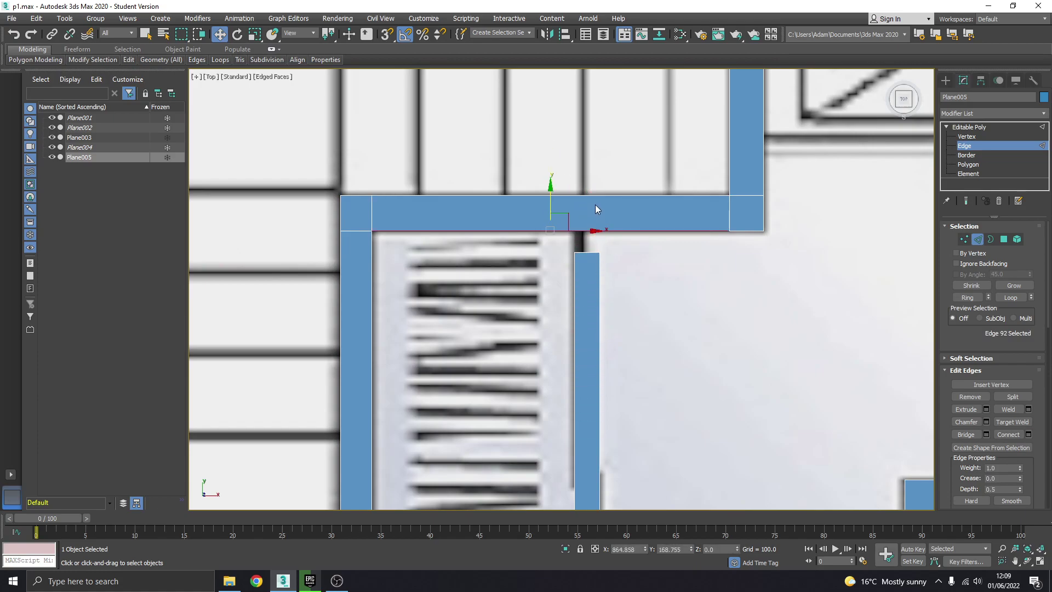
click(595, 211)
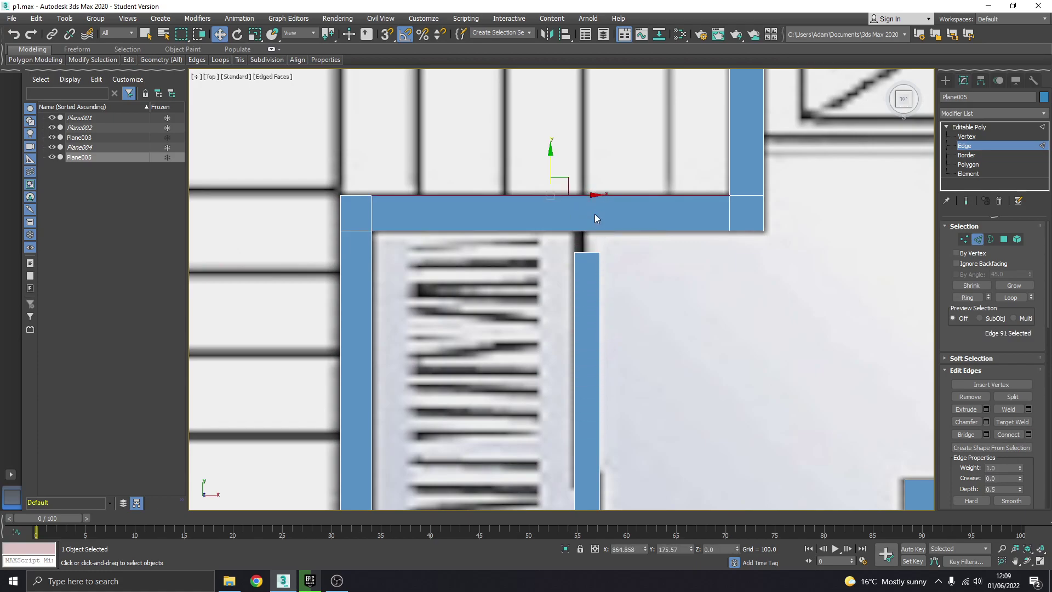
click(590, 252)
drag(590, 228, 589, 207)
key(ctrl+z)
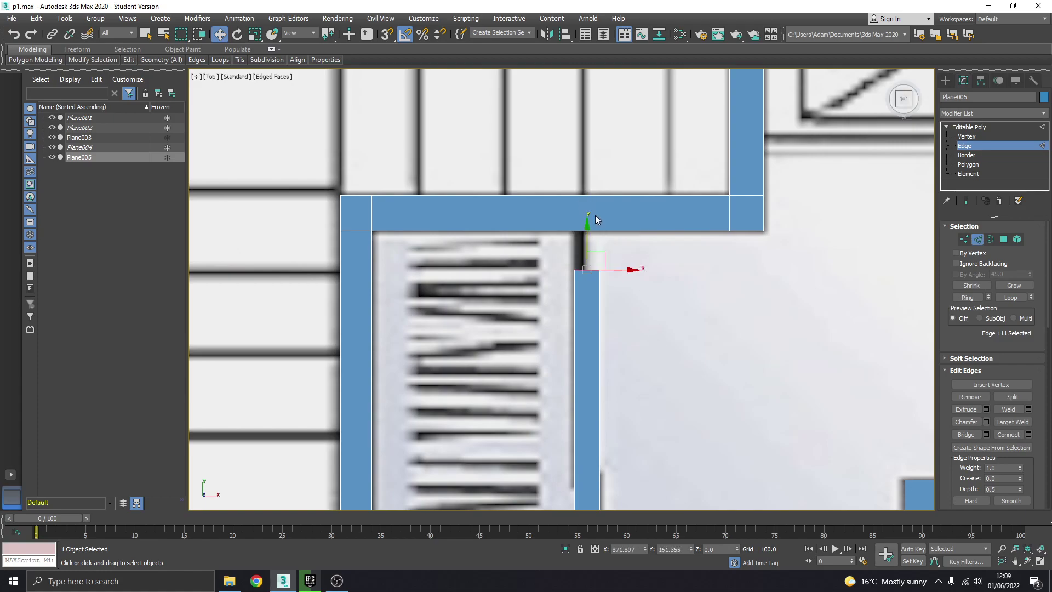
click(596, 195)
click(597, 231)
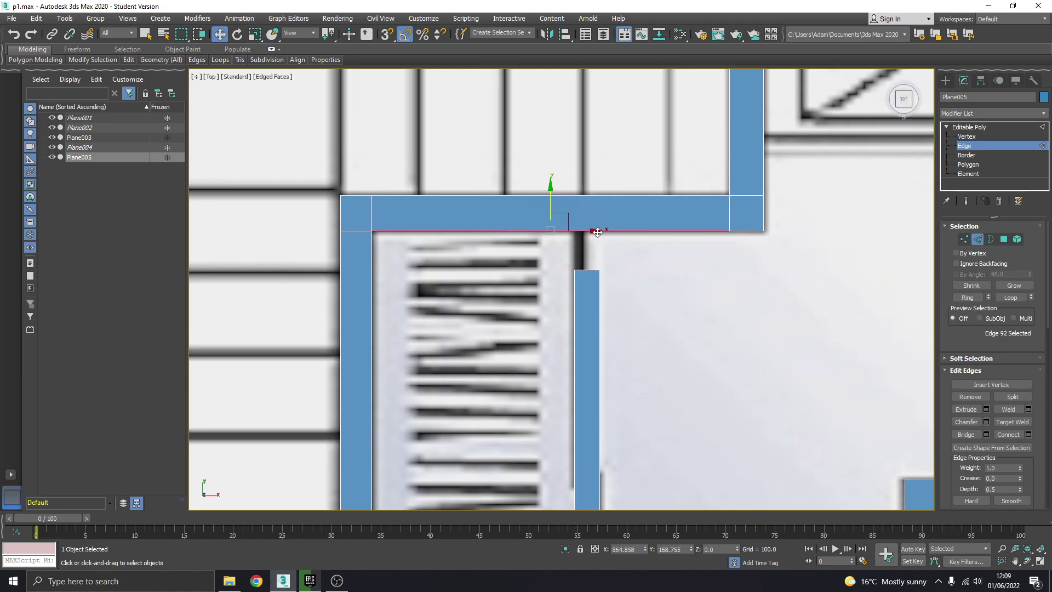
ctrl+click(596, 201)
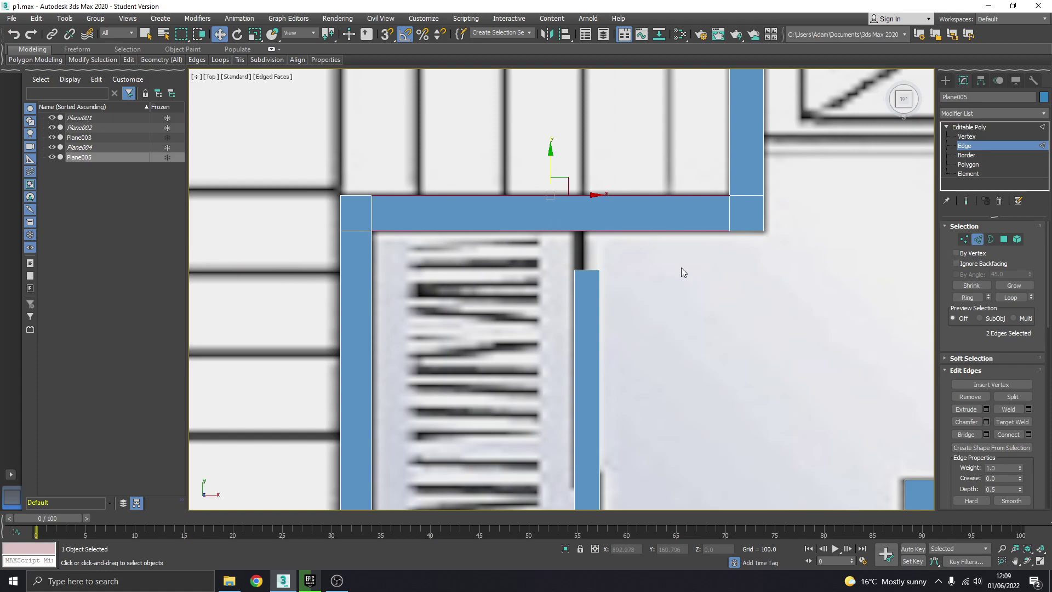
click(471, 230)
click(1008, 434)
Step: Connect the bar's edges again and slide the second new edge left toward the stair wall
scroll(548, 230, up, 3)
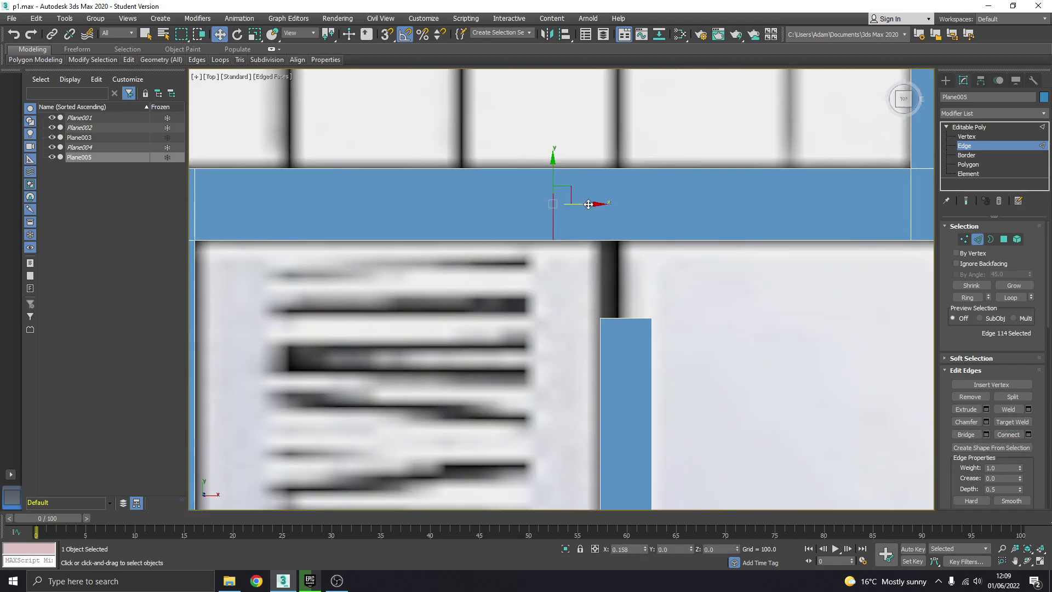
click(536, 255)
scroll(643, 235, down, 3)
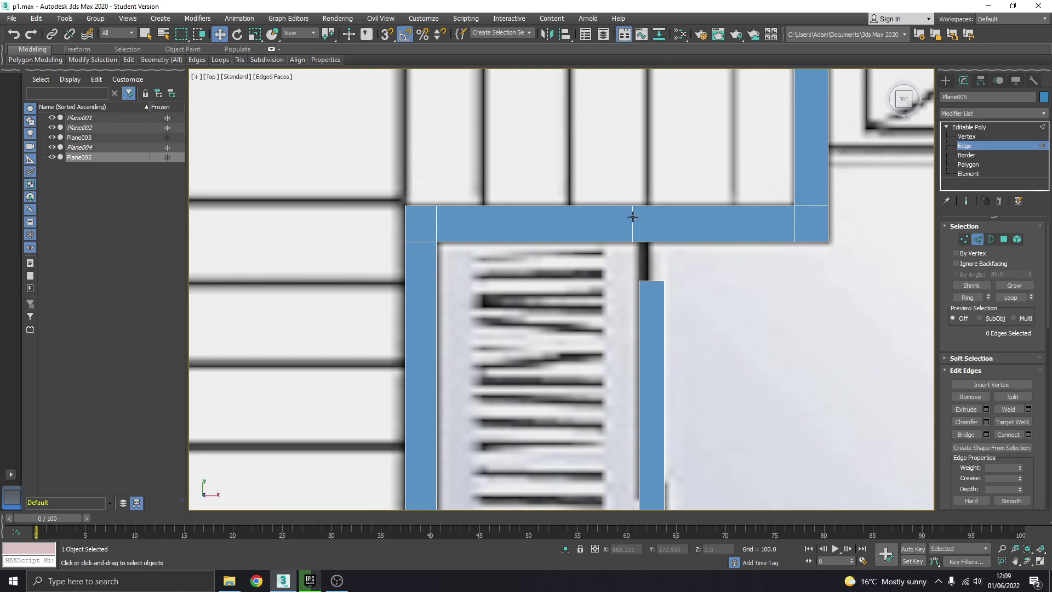
click(633, 216)
scroll(636, 230, up, 3)
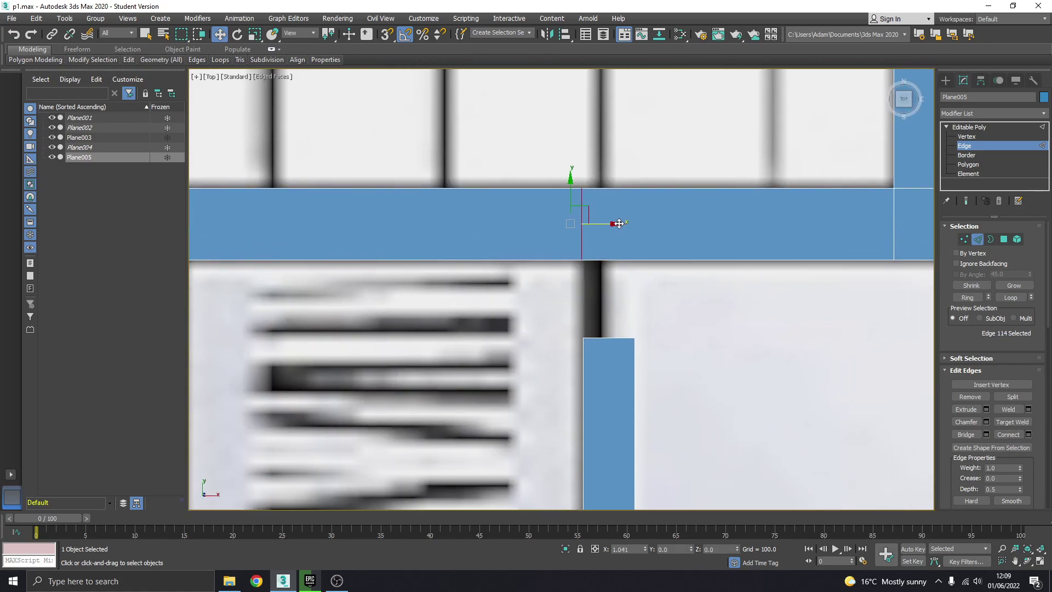
click(684, 188)
ctrl+click(704, 260)
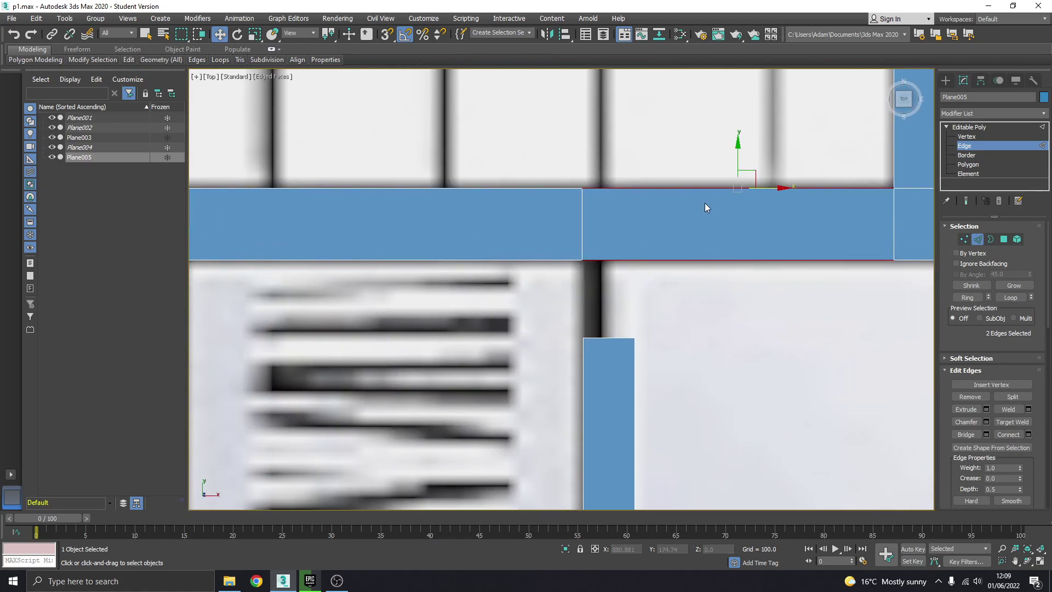
click(1007, 434)
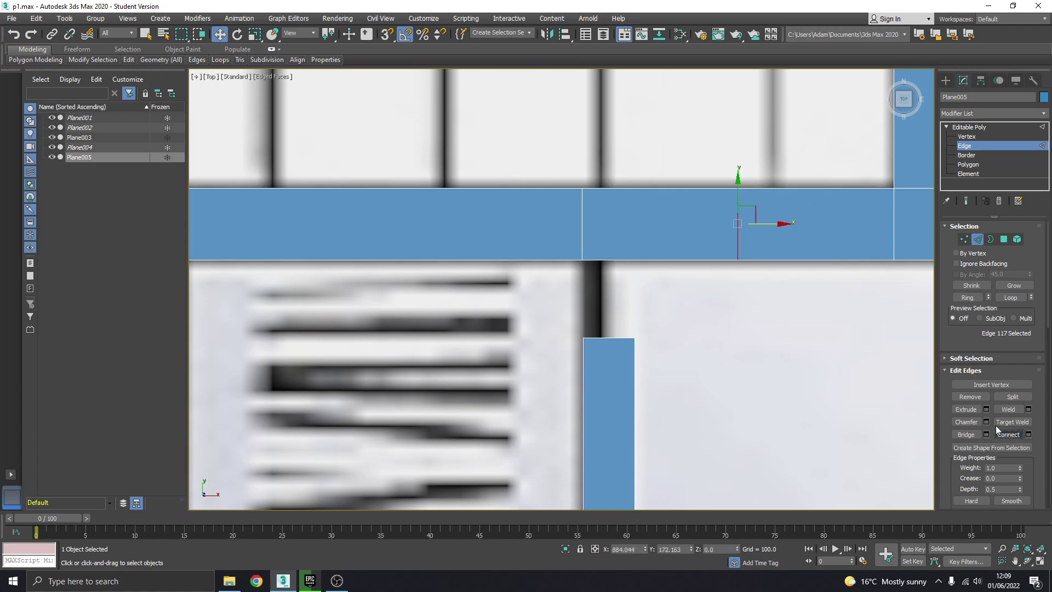
drag(767, 235, 658, 234)
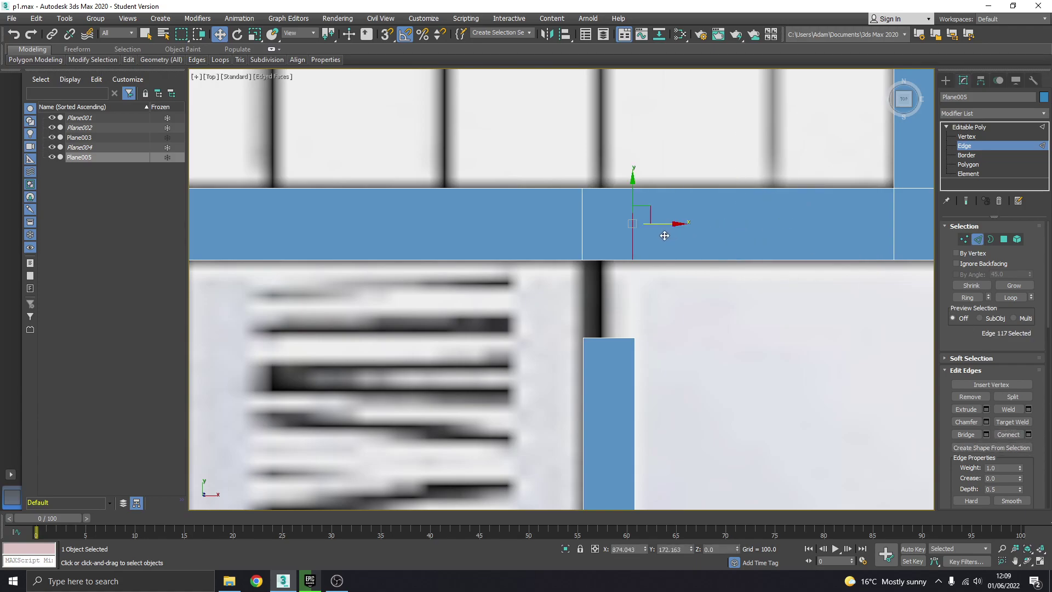
Step: Align the right-hand new bar edge to the narrow wall's right side at X 874.243
click(639, 359)
scroll(641, 362, down, 5)
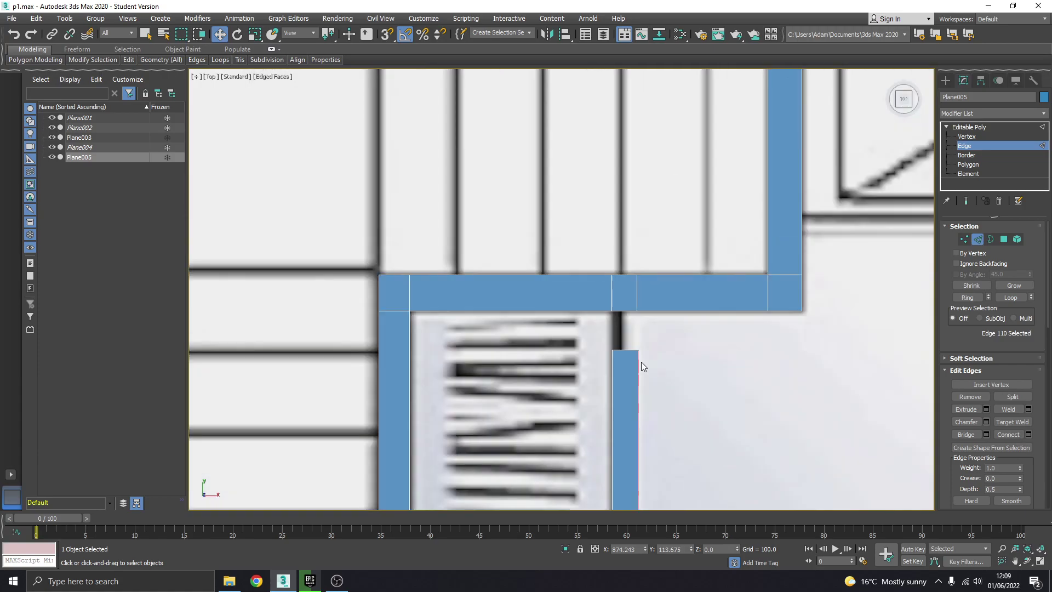
middle_drag(641, 361, 629, 263)
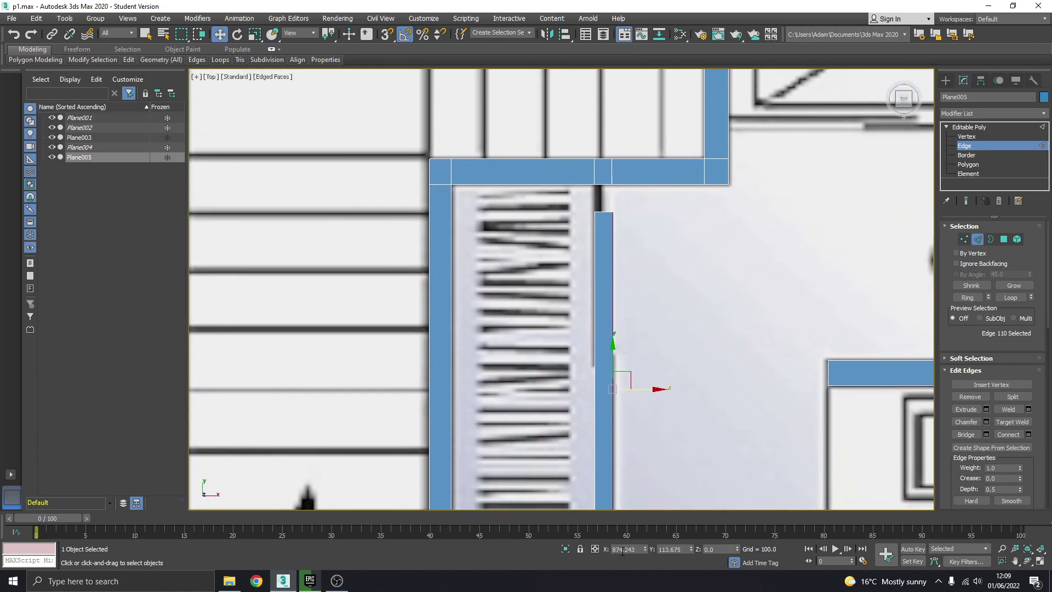
drag(638, 549, 587, 547)
key(ctrl+c)
middle_drag(608, 162, 604, 276)
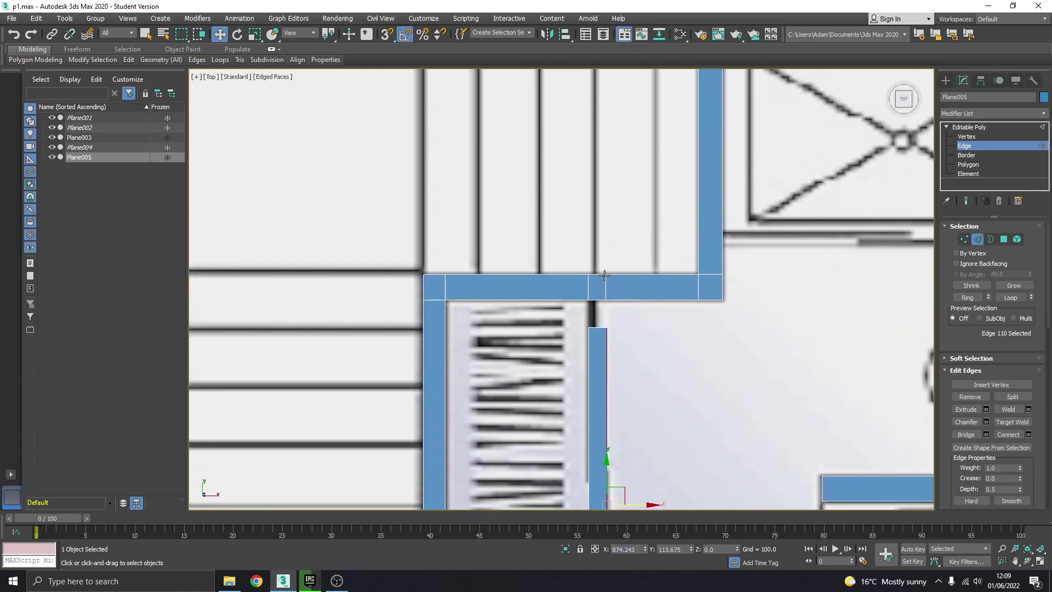
scroll(605, 275, up, 5)
click(609, 299)
double_click(637, 549)
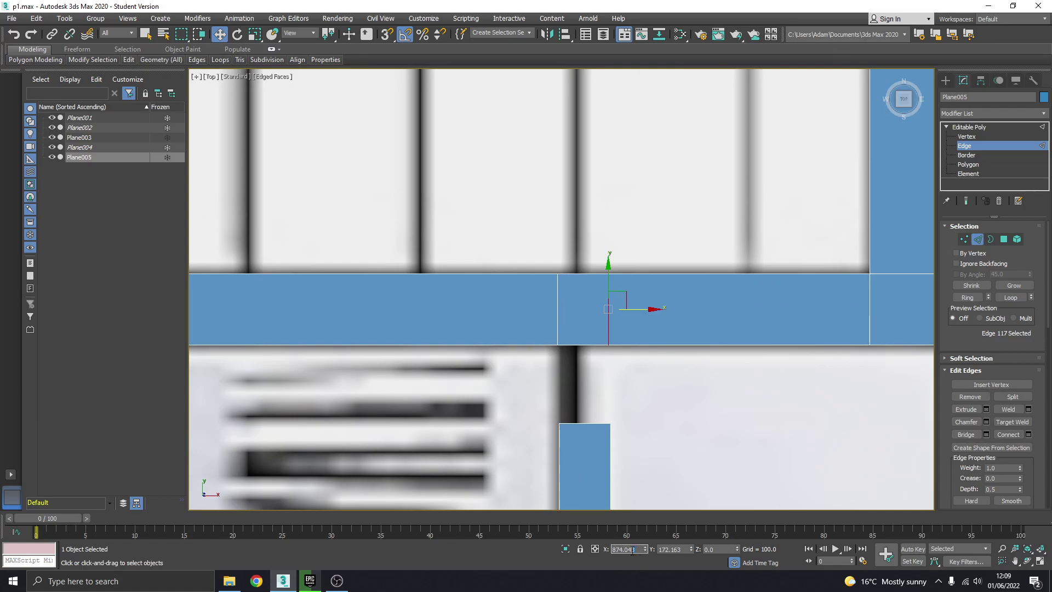
key(ctrl+v)
key(Return)
Step: Align the left-hand new bar edge to the narrow wall's left side at X 869.37
click(561, 456)
click(557, 300)
drag(640, 550, 570, 551)
text(869.37)
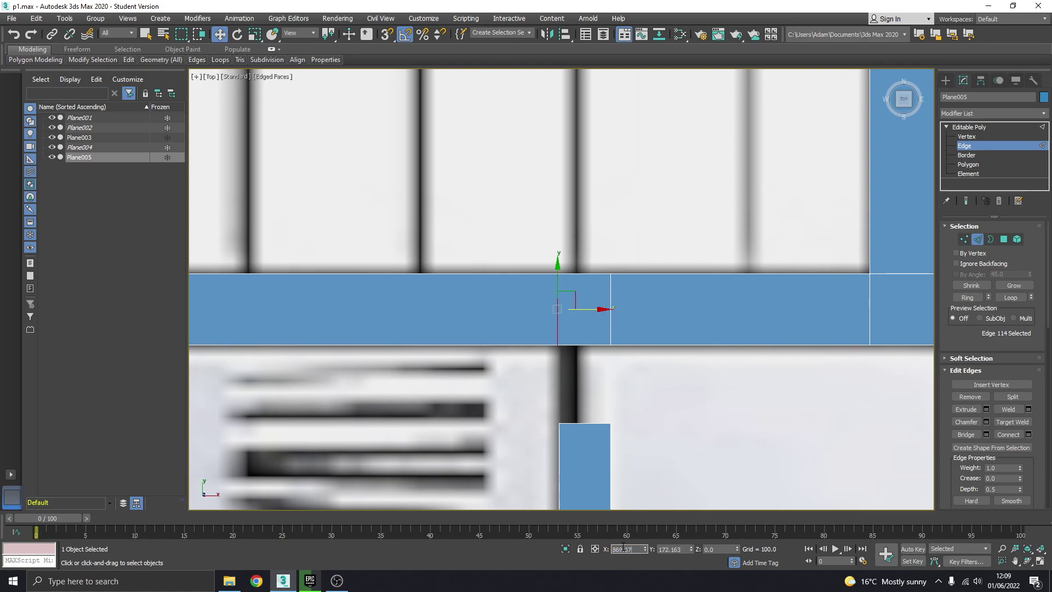
key(Return)
scroll(593, 348, down, 5)
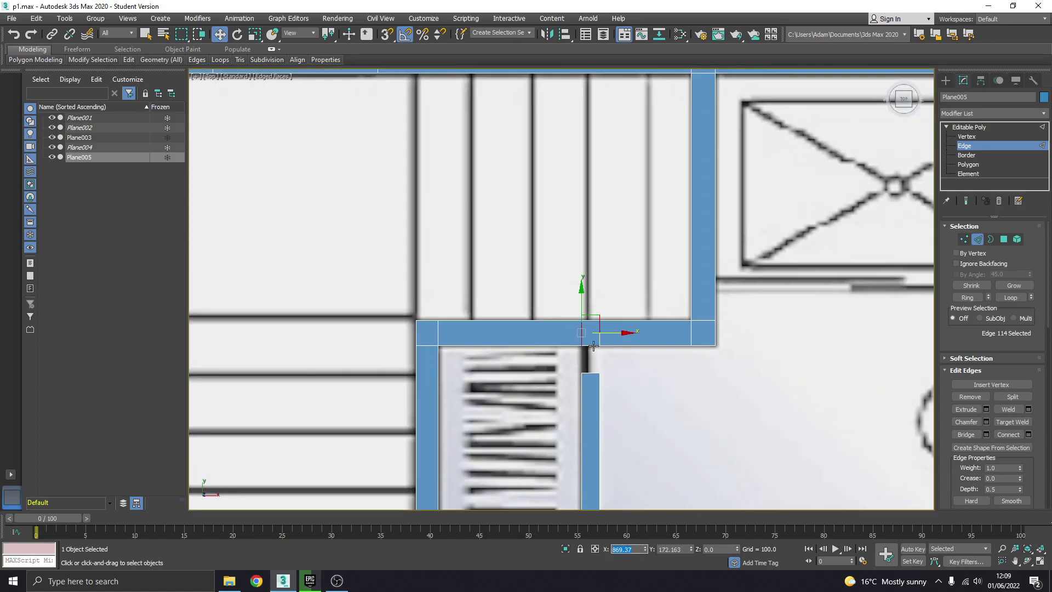
middle_drag(593, 383, 592, 214)
Step: Delete the narrow stair wall's strip polygon
click(968, 164)
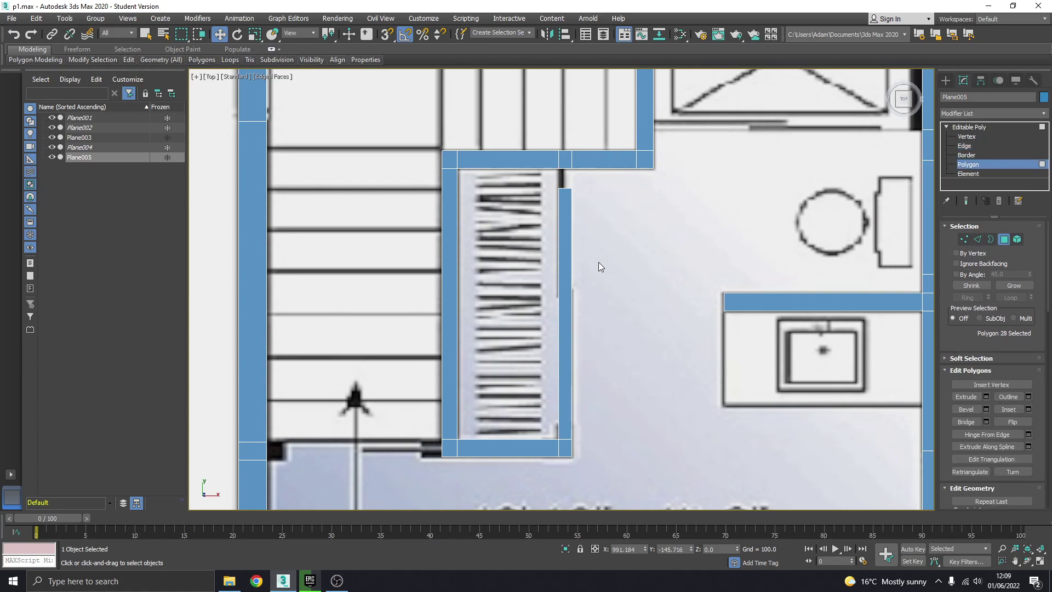
click(569, 261)
key(Delete)
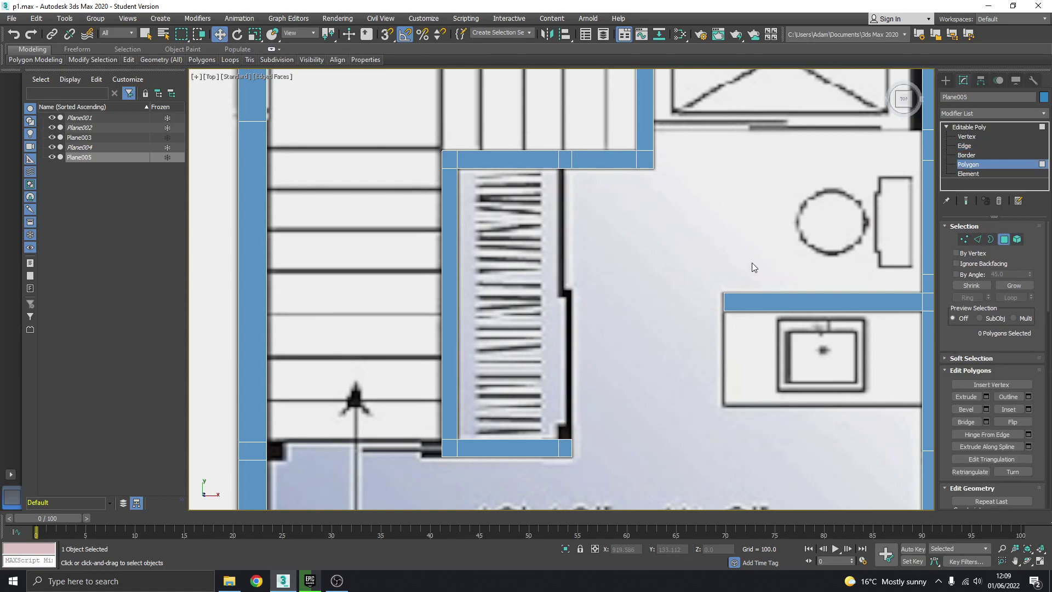
Step: Extrude a new strip up from the remaining wall piece and bridge it to the wall bar
click(964, 146)
click(564, 439)
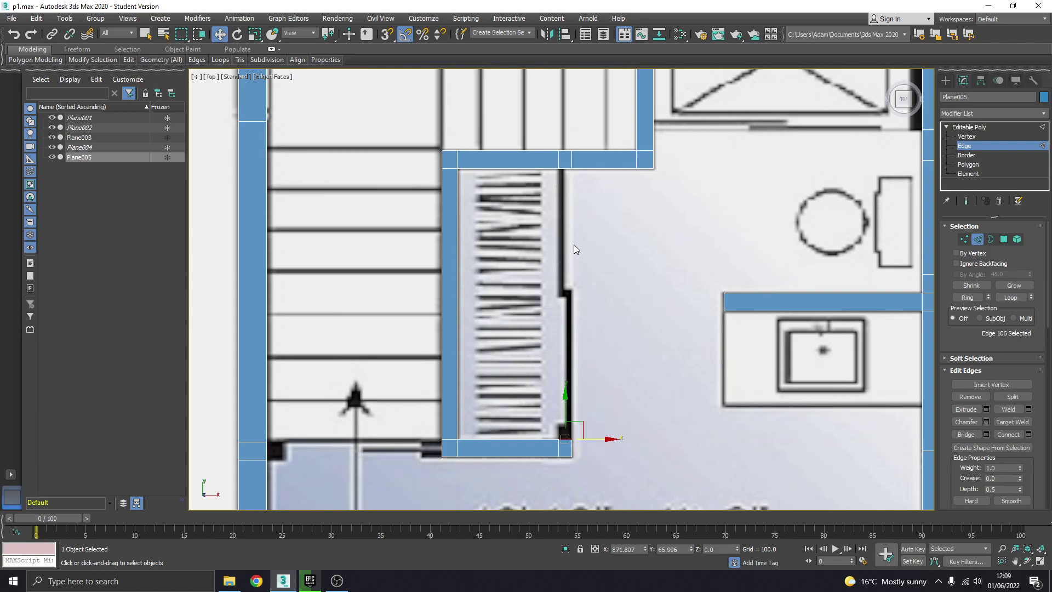
shift+drag(567, 408, 582, 389)
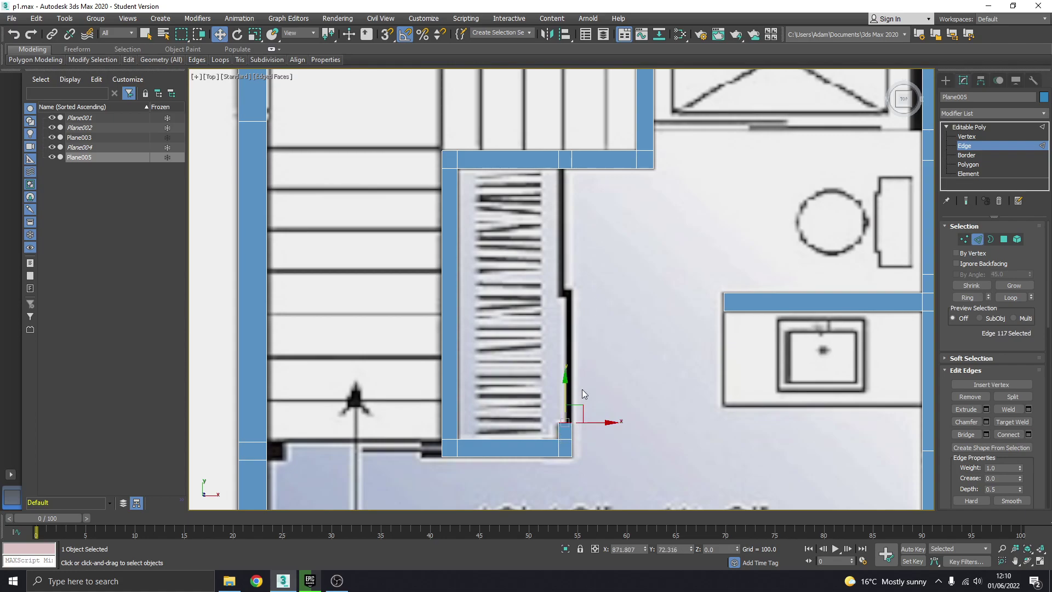
ctrl+click(568, 171)
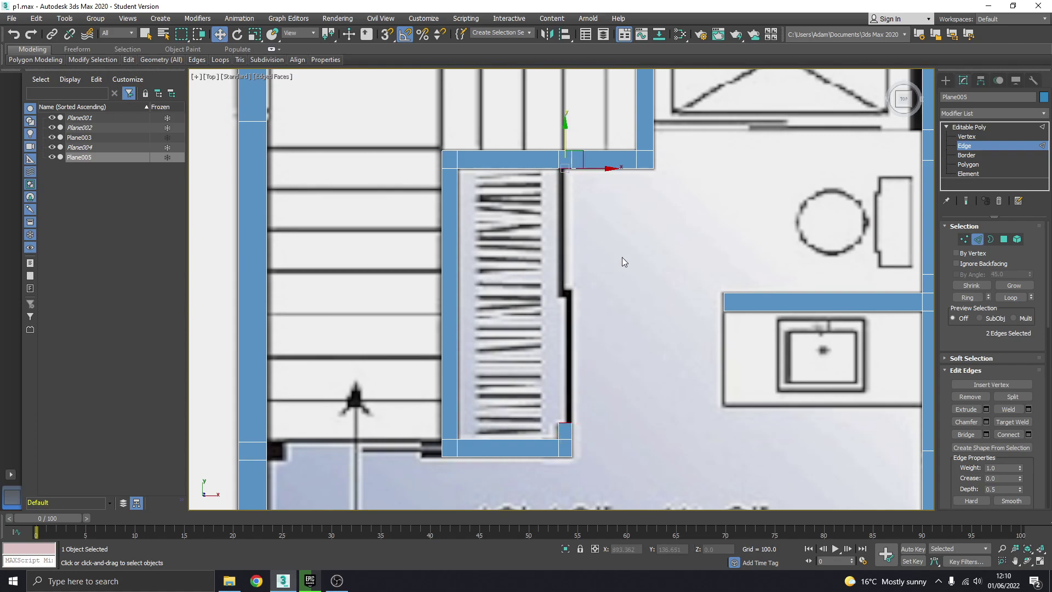
click(966, 434)
scroll(564, 296, up, 4)
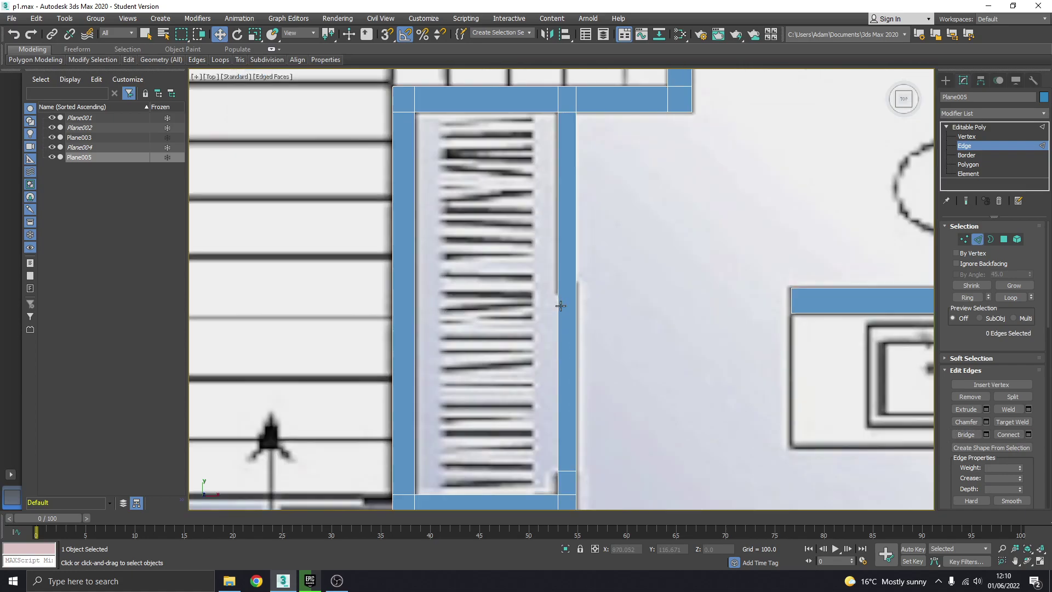
scroll(564, 294, down, 6)
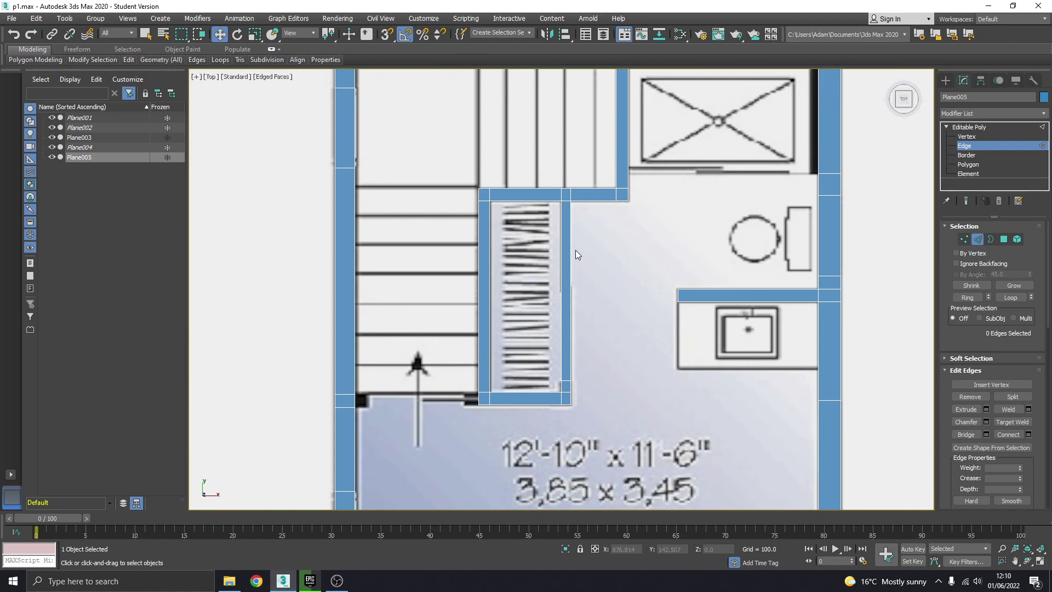
Step: Inspect the wall edges beside the shower and around the room, leaving them unchanged
middle_drag(801, 173, 783, 283)
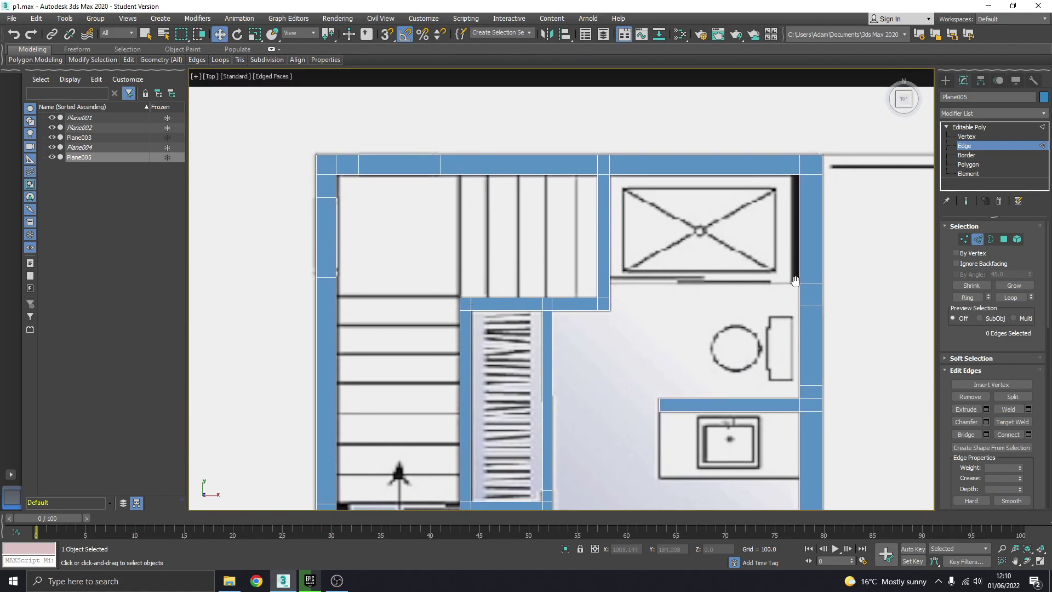
scroll(771, 256, down, 3)
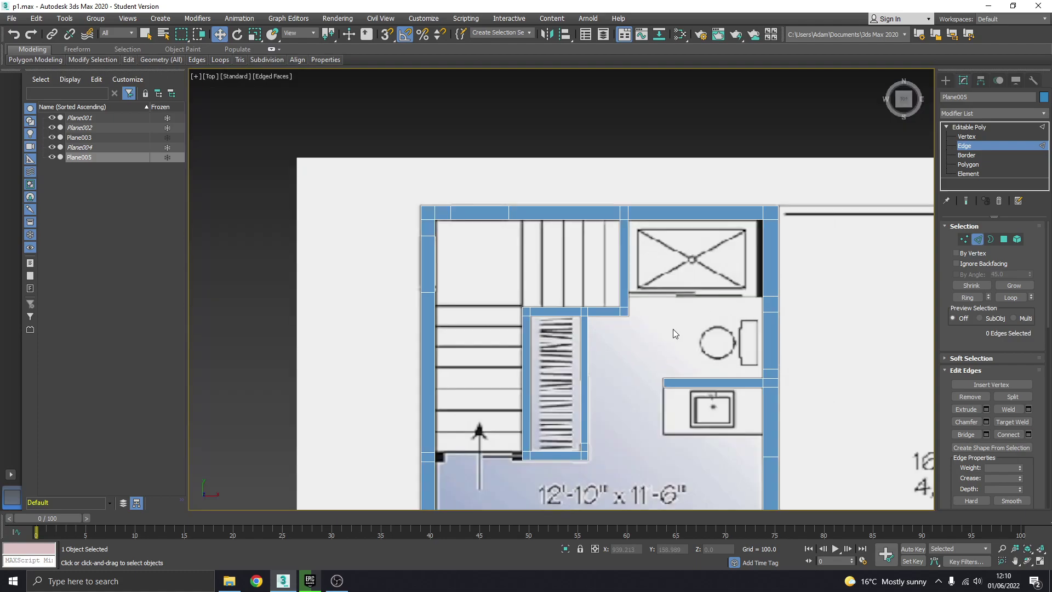
scroll(776, 236, up, 7)
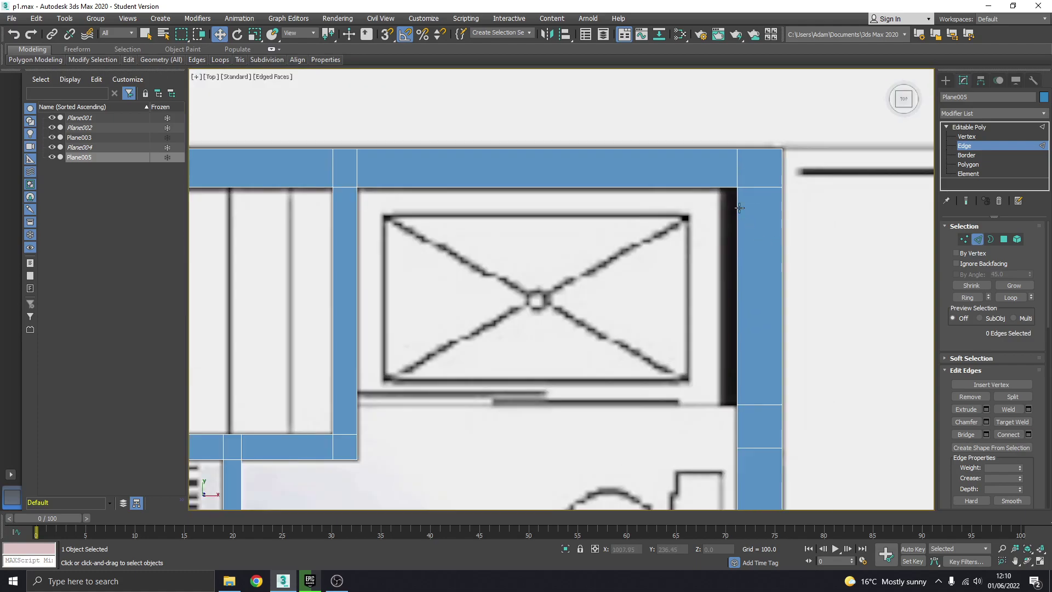
click(732, 249)
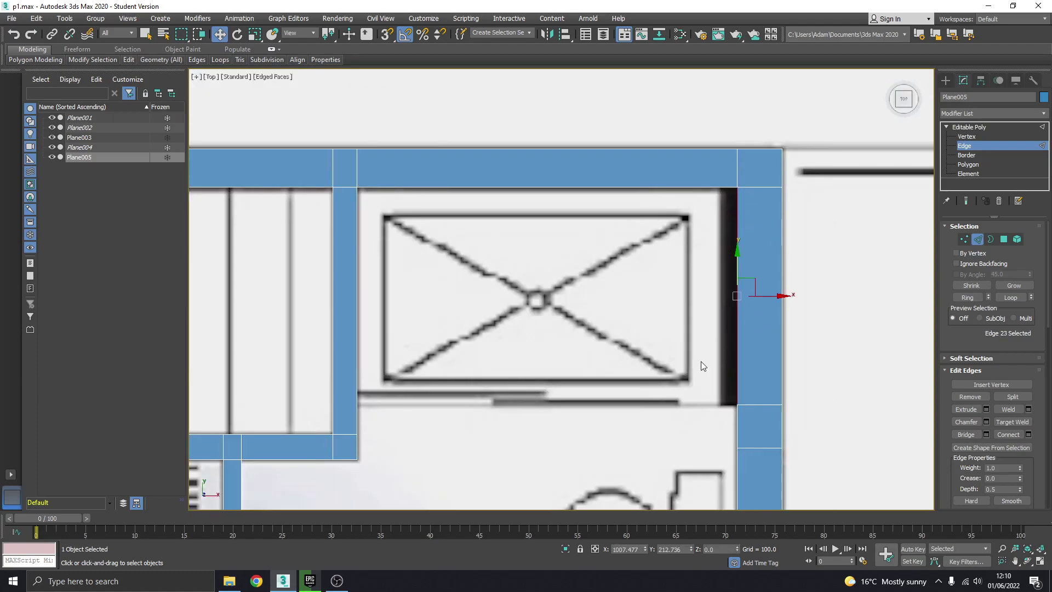
click(761, 346)
scroll(761, 346, down, 4)
middle_drag(497, 390, 599, 161)
middle_drag(621, 279, 676, 218)
scroll(538, 240, up, 3)
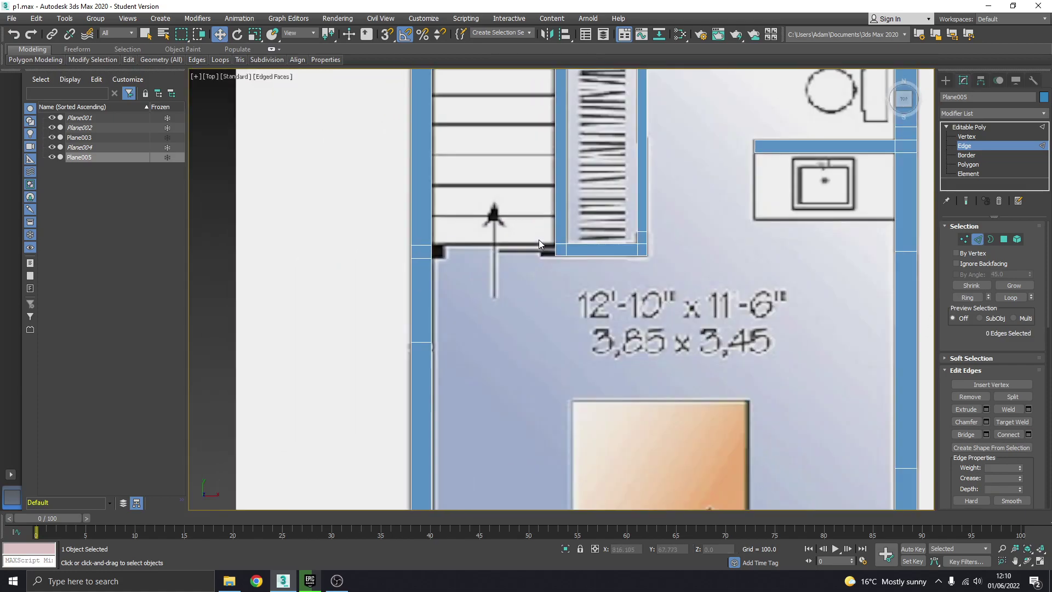
scroll(538, 239, up, 2)
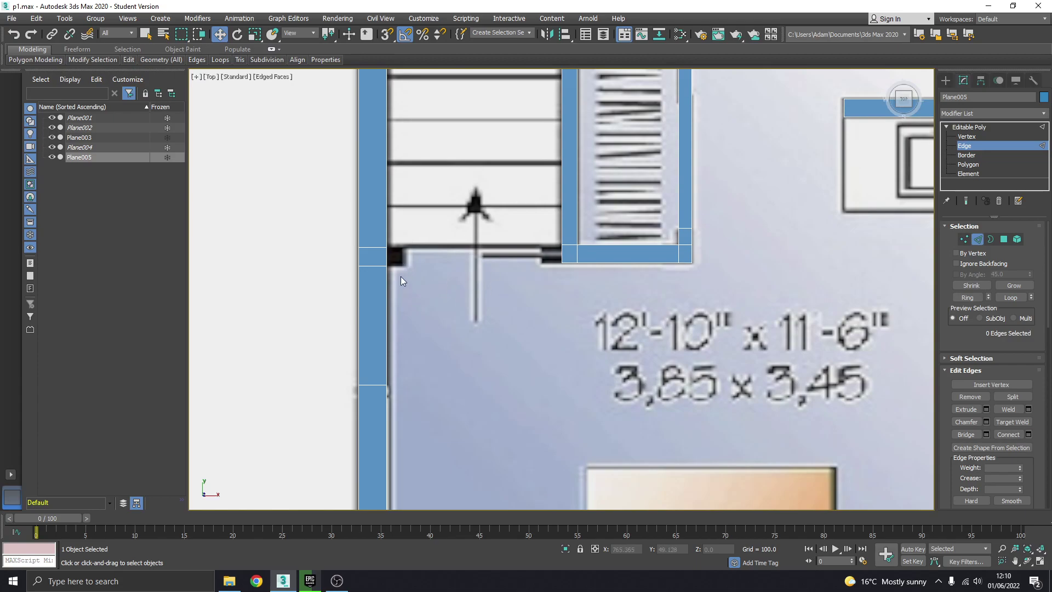
scroll(406, 243, down, 2)
middle_drag(408, 246, 439, 344)
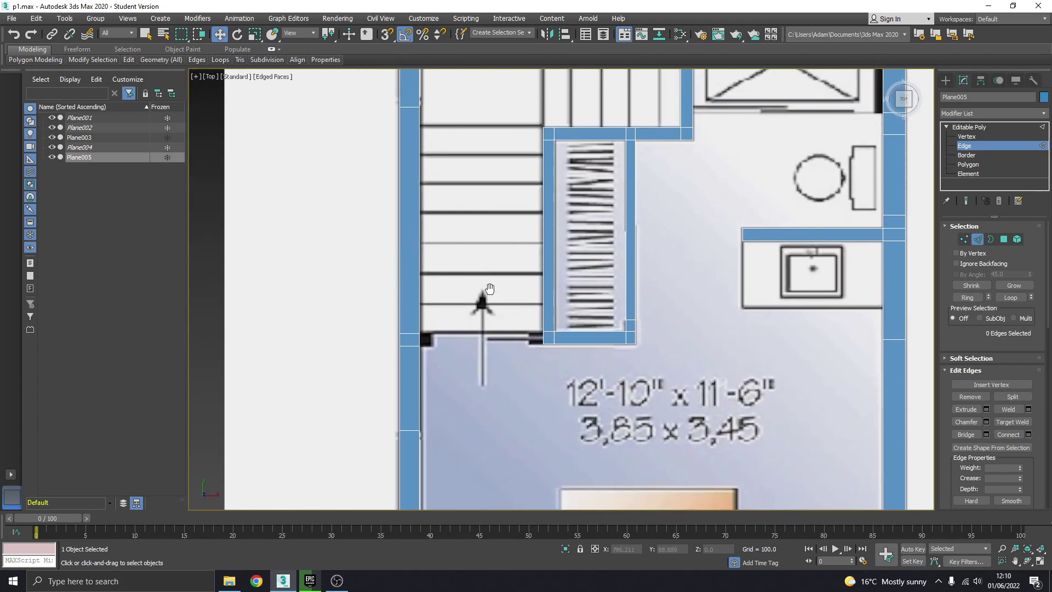
Step: Test-nudge the landing-corner edge, undo it, and return to object level in four viewports
click(423, 344)
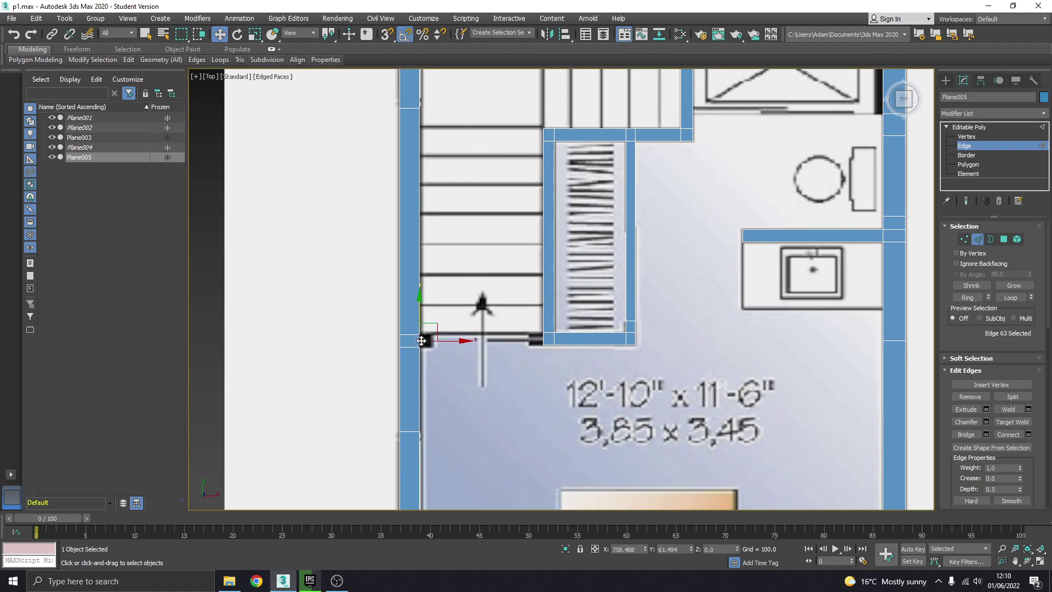
click(455, 340)
drag(458, 340, 463, 340)
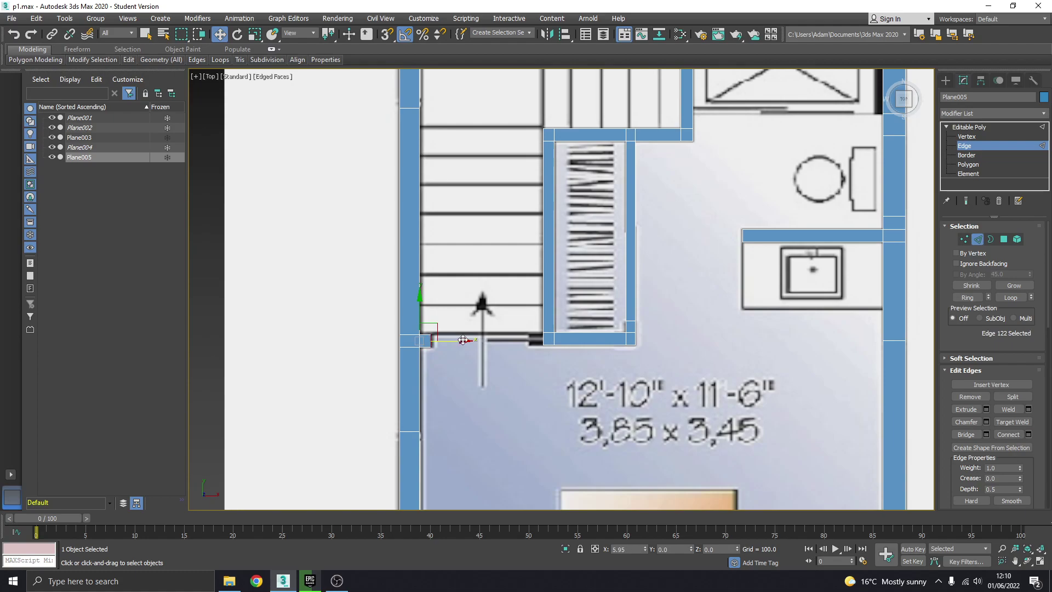
key(ctrl+z)
scroll(464, 329, down, 3)
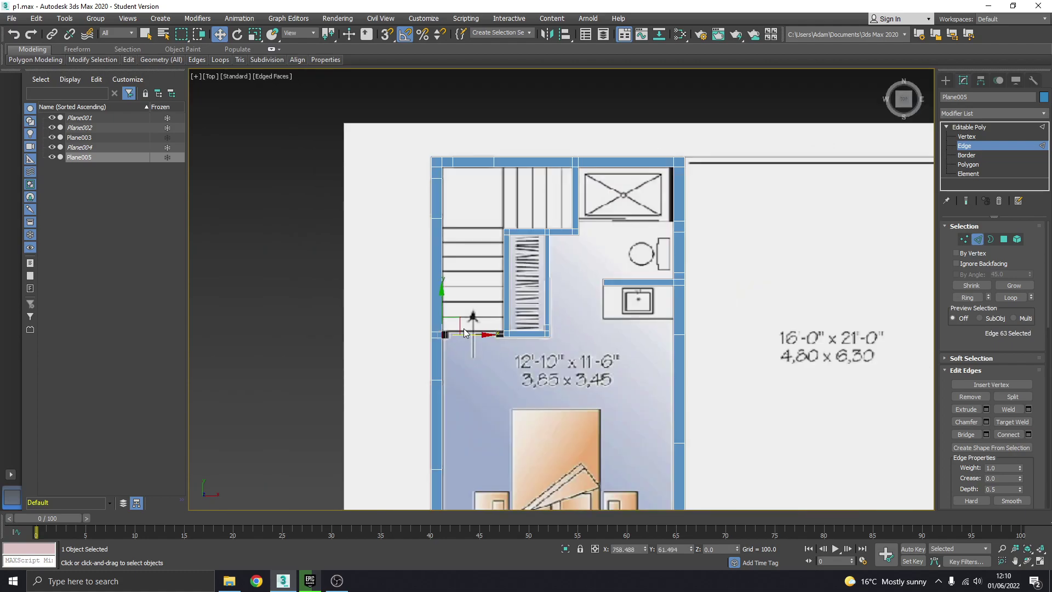
click(475, 343)
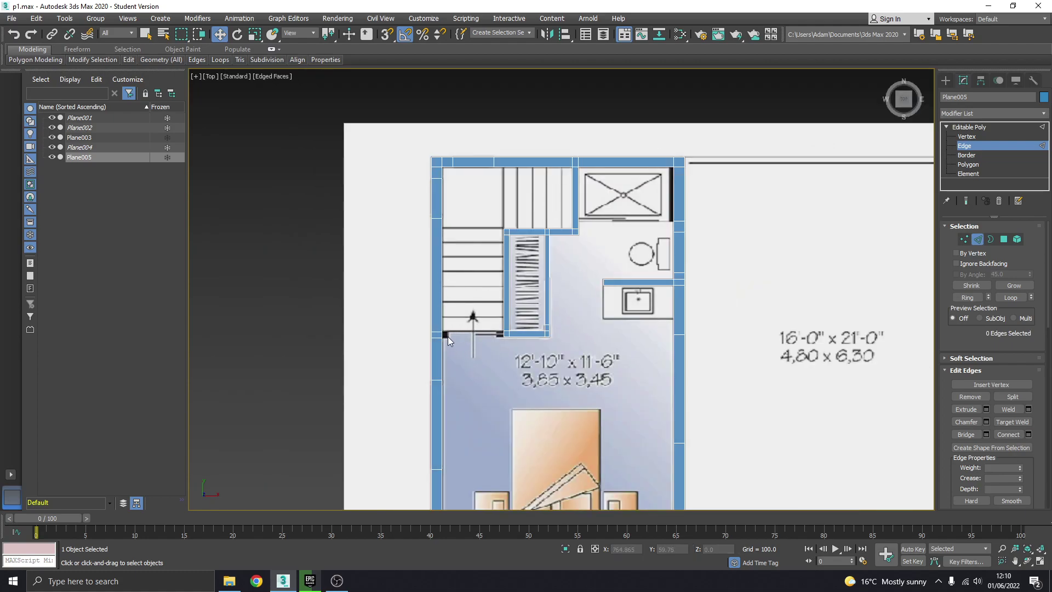
middle_drag(502, 364, 348, 307)
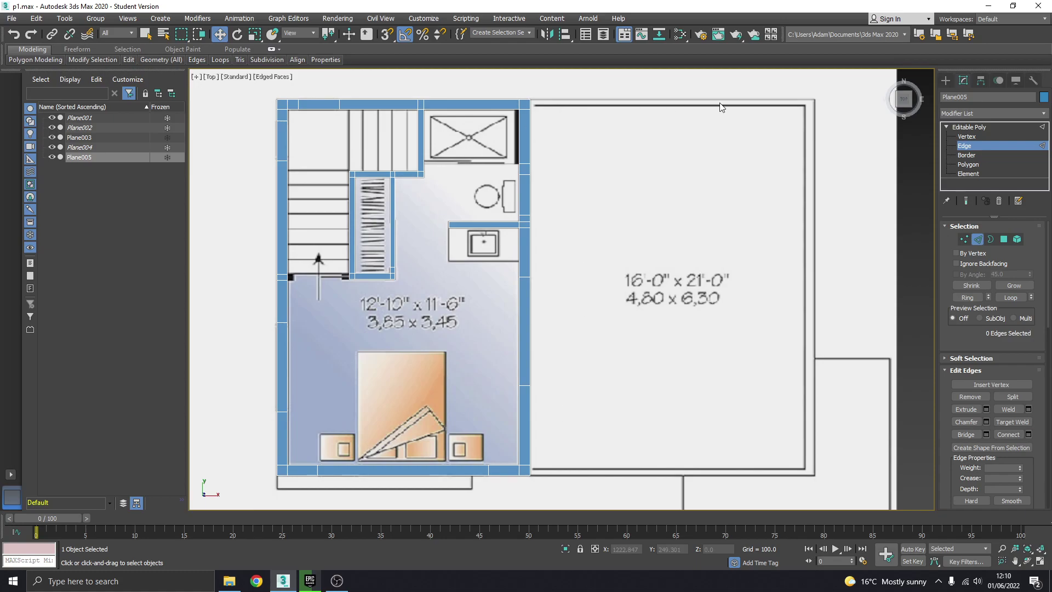
click(976, 128)
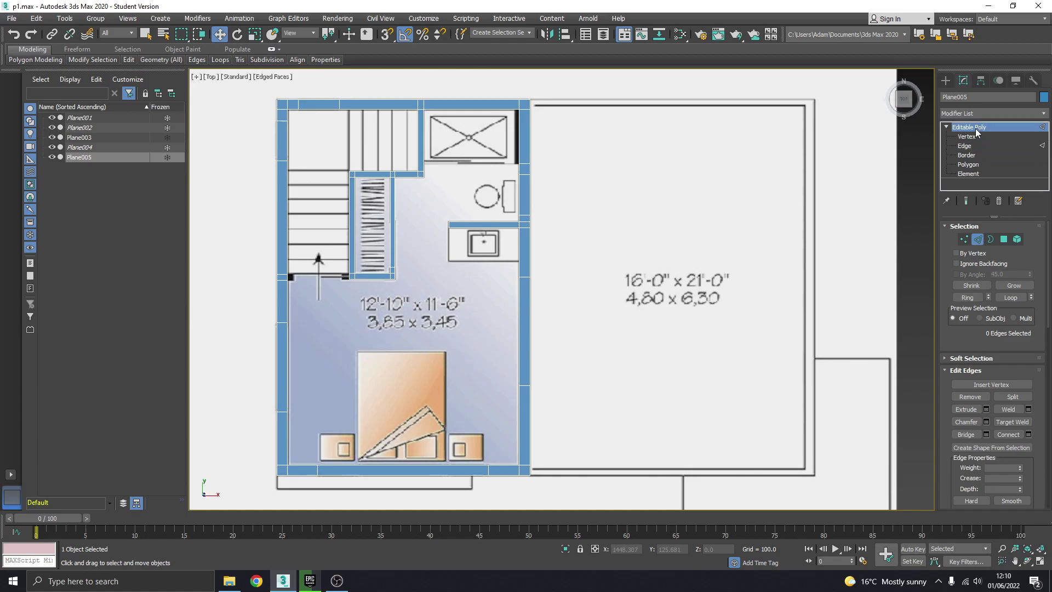
scroll(417, 214, down, 5)
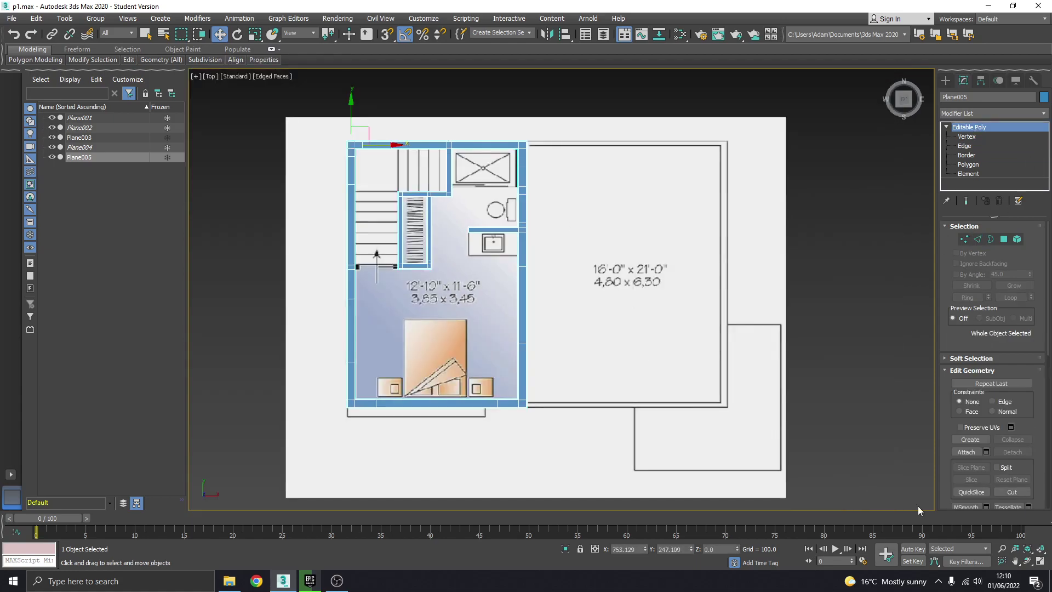
click(1040, 561)
Step: In a maximized Perspective view, try repositioning the right floor-plan image plane, then undo it
click(824, 439)
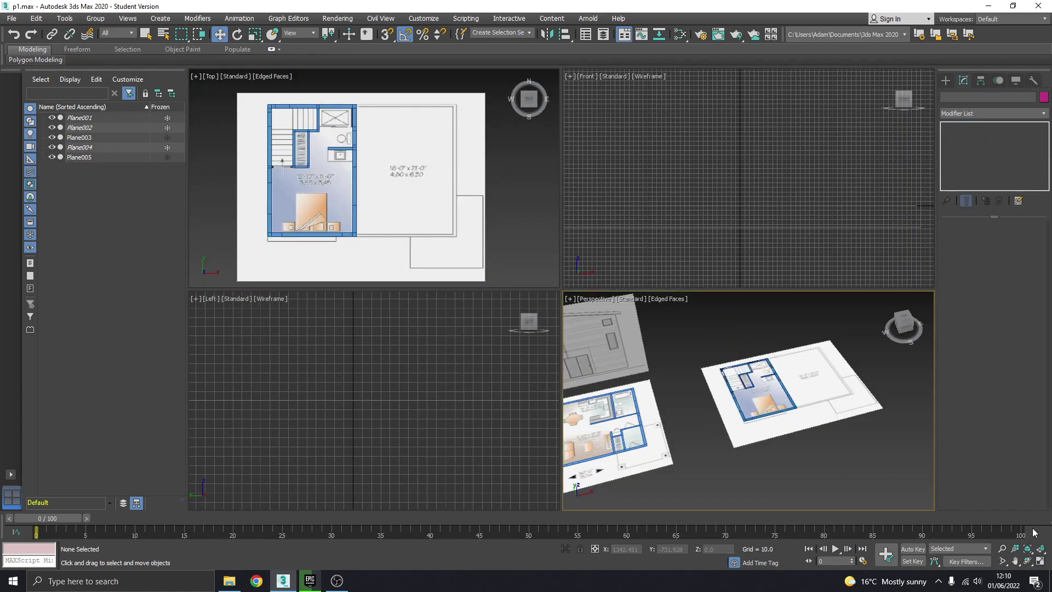
click(1040, 562)
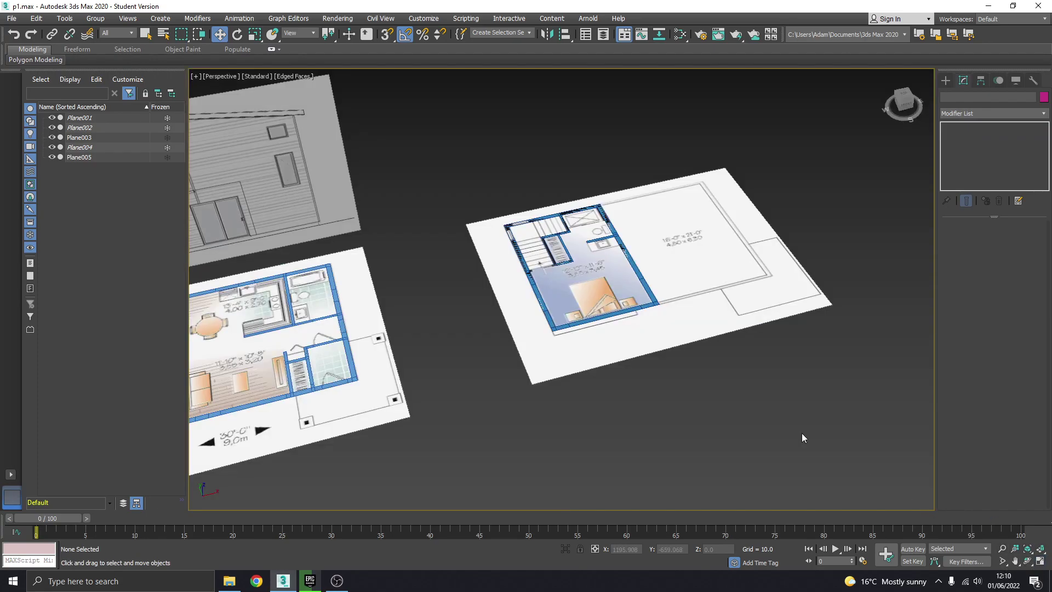
middle_drag(594, 351, 682, 337)
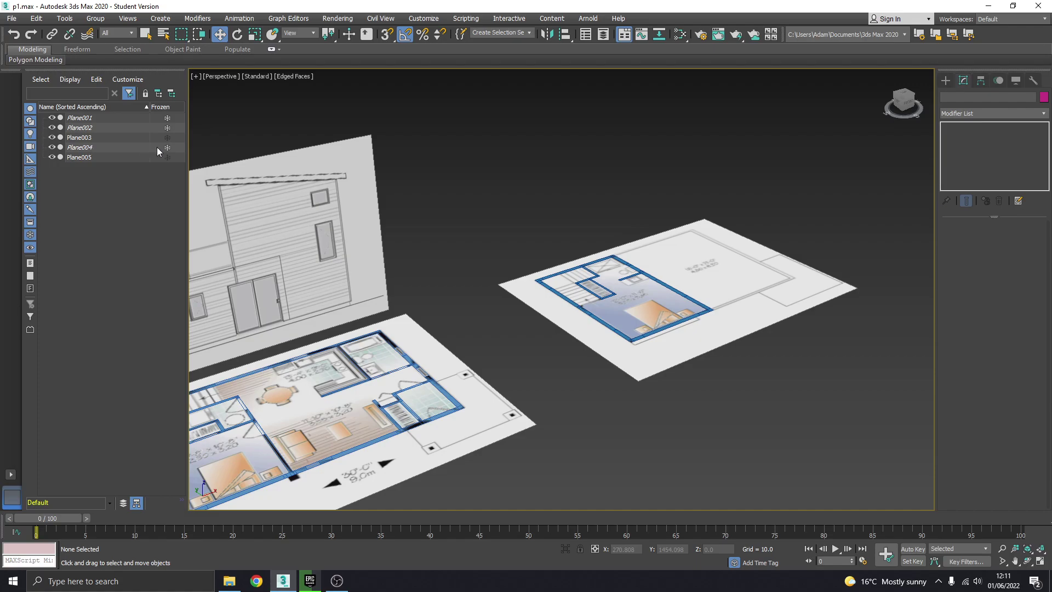
click(684, 271)
middle_drag(470, 354, 587, 297)
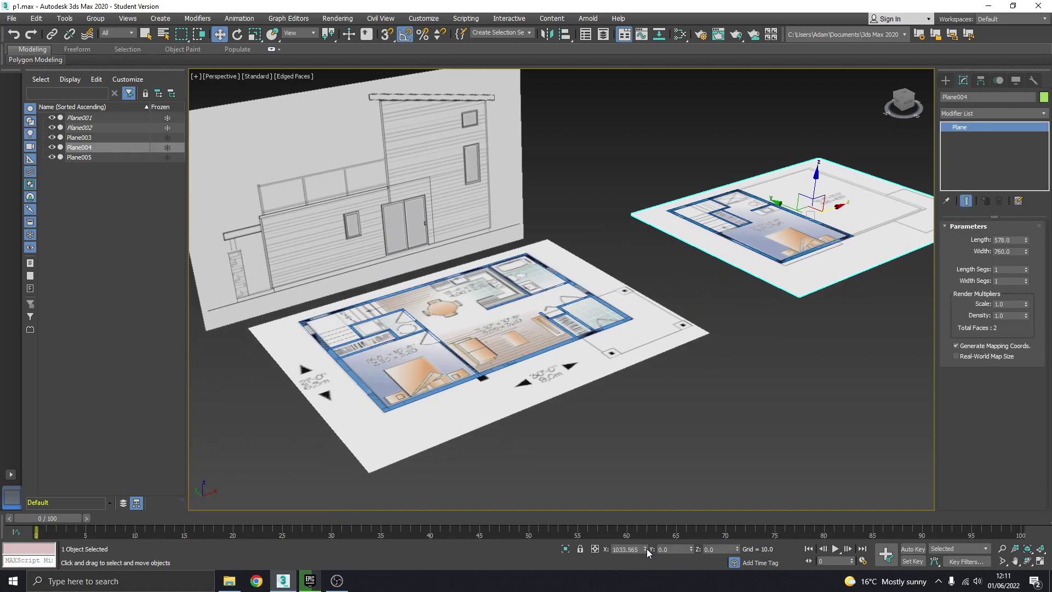
right_click(645, 549)
middle_drag(460, 365, 480, 366)
scroll(480, 366, up, 3)
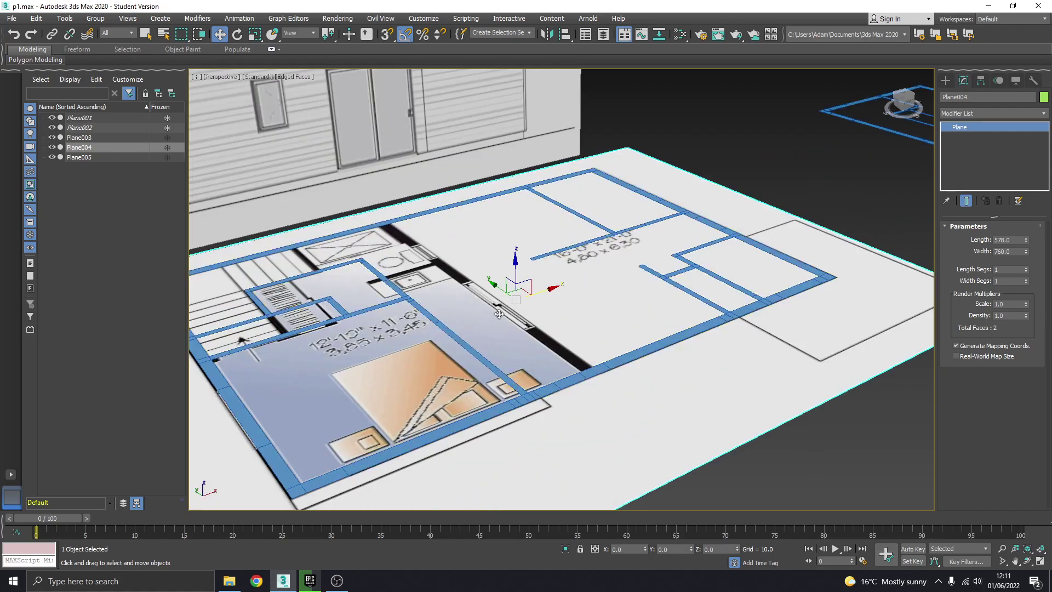
drag(515, 264, 519, 260)
key(ctrl+z)
key(ctrl+z)
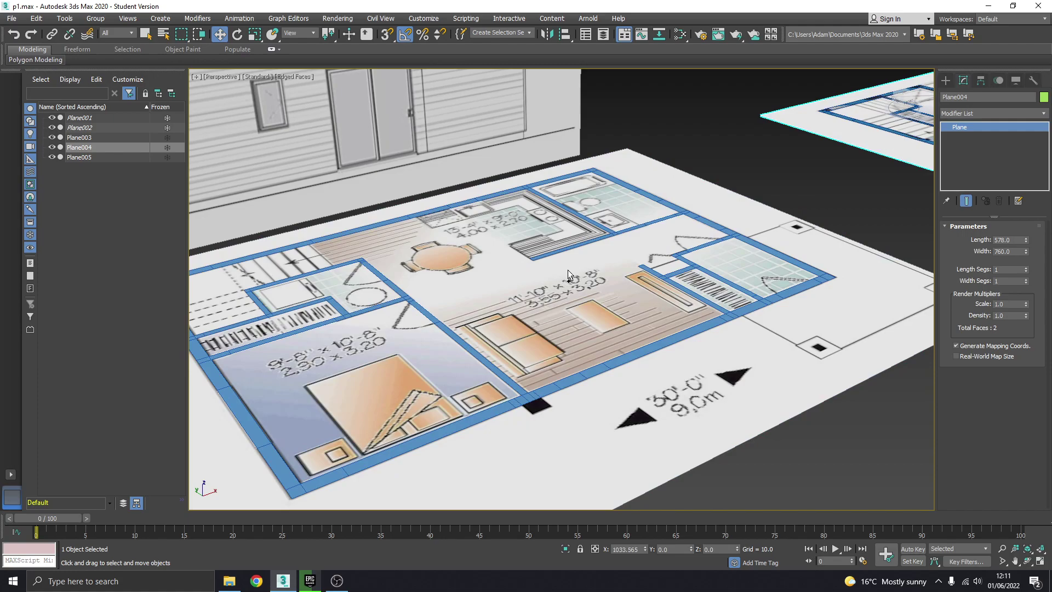
scroll(567, 270, down, 5)
alt+middle_drag(692, 269, 621, 293)
click(704, 331)
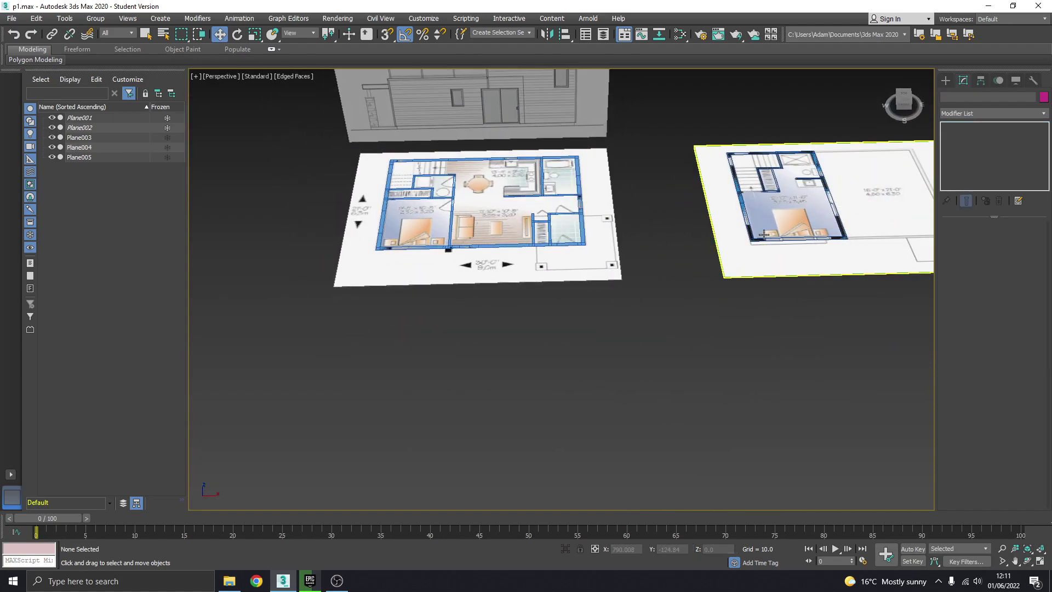
Step: Set the right plan's wall outline (Plane005) to Z 0.1
click(748, 223)
drag(726, 549, 691, 551)
text(0.1)
key(Return)
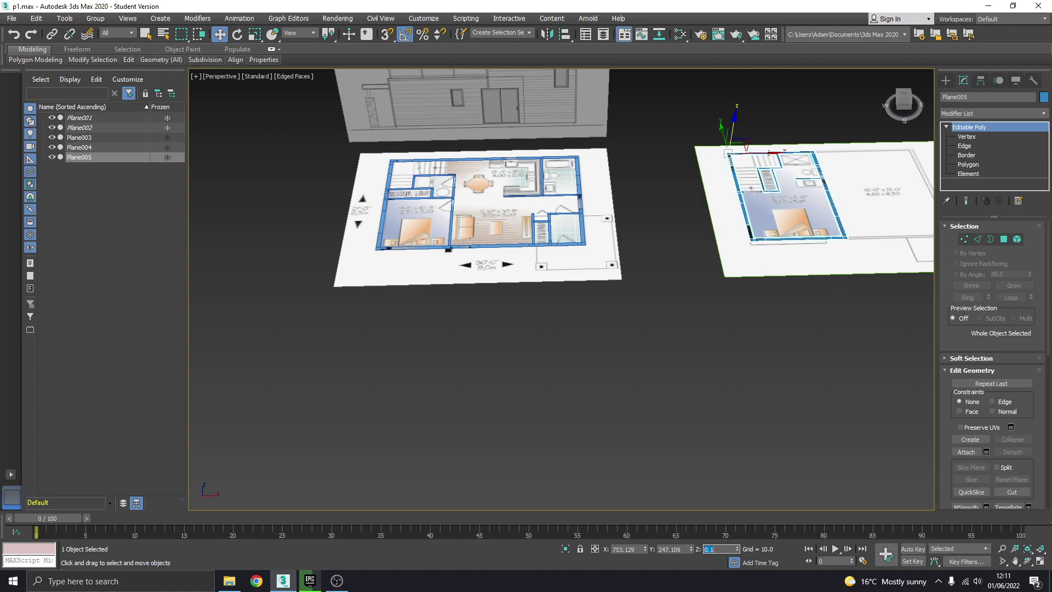
click(837, 352)
Step: Freeze the right floor-plan image plane (Plane004) in the Scene Explorer
scroll(741, 218, up, 3)
middle_drag(547, 237, 676, 258)
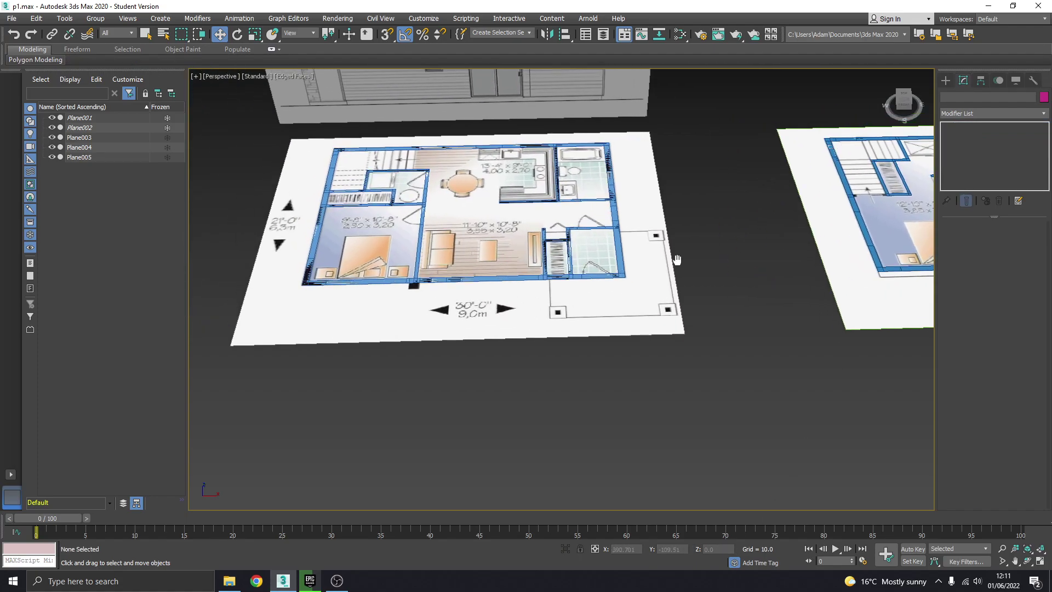
alt+middle_drag(416, 178, 514, 244)
scroll(461, 192, up, 3)
mouse_move(514, 245)
alt+middle_down()
mouse_move(517, 232)
mouse_move(527, 254)
alt+middle_up()
scroll(517, 233, down, 3)
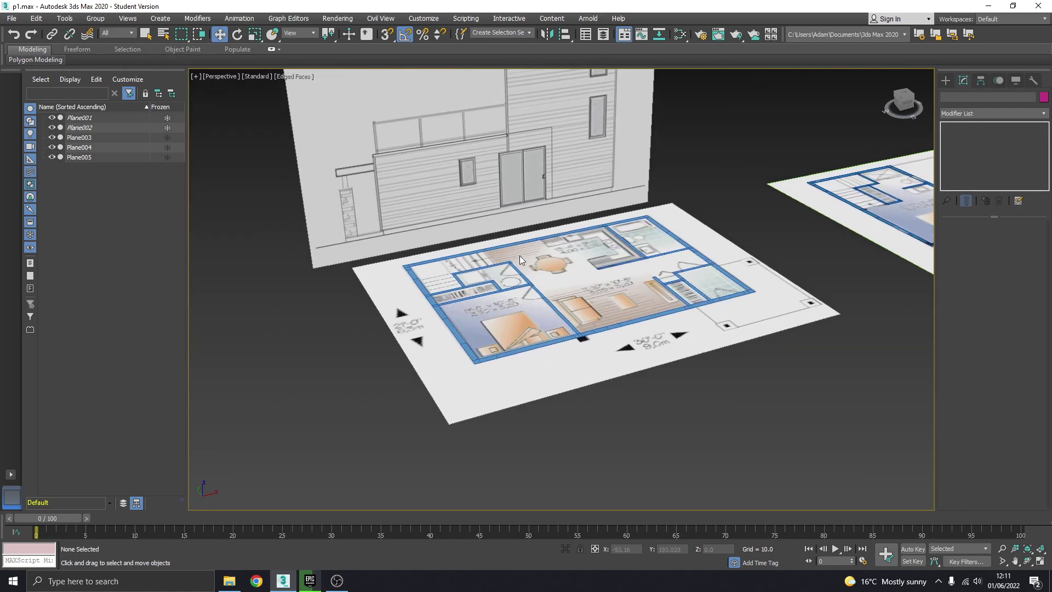
click(855, 211)
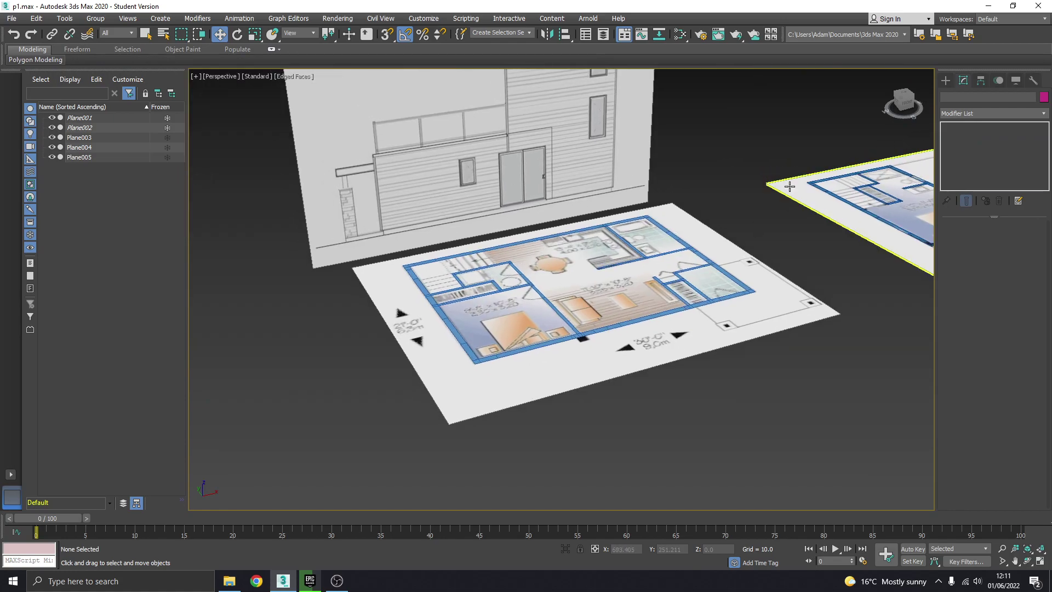
click(167, 148)
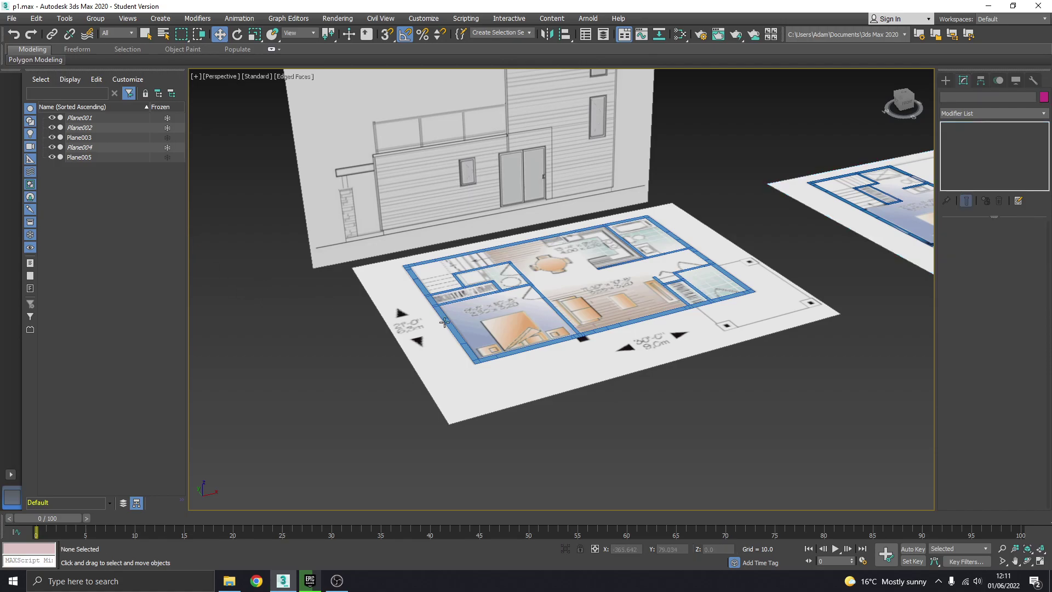
click(523, 297)
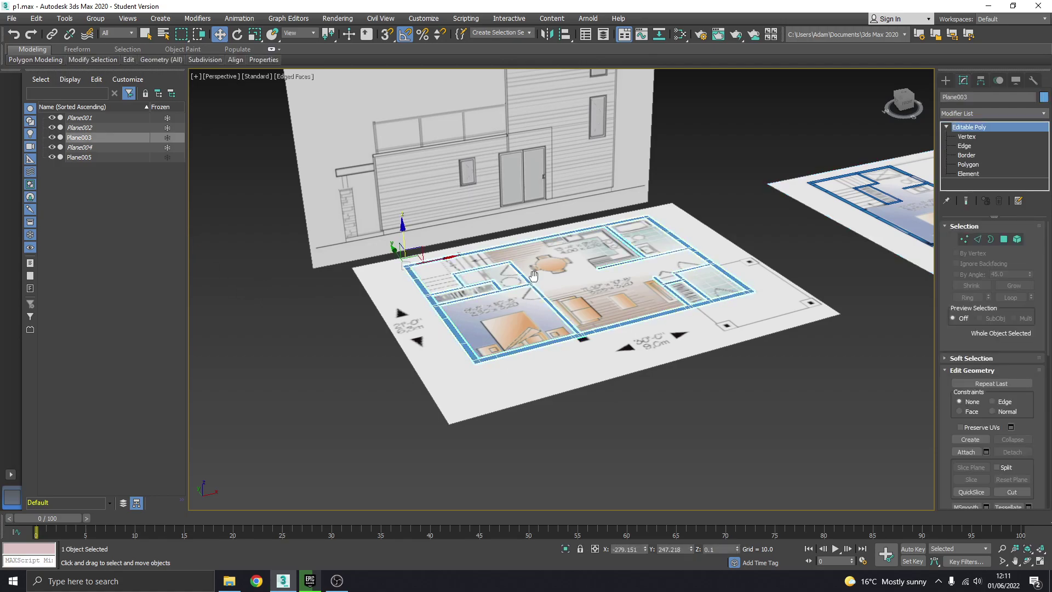
Step: Select all polygons of the ground-floor wall outline (Plane003) and frame them in Perspective
alt+middle_drag(524, 297, 524, 281)
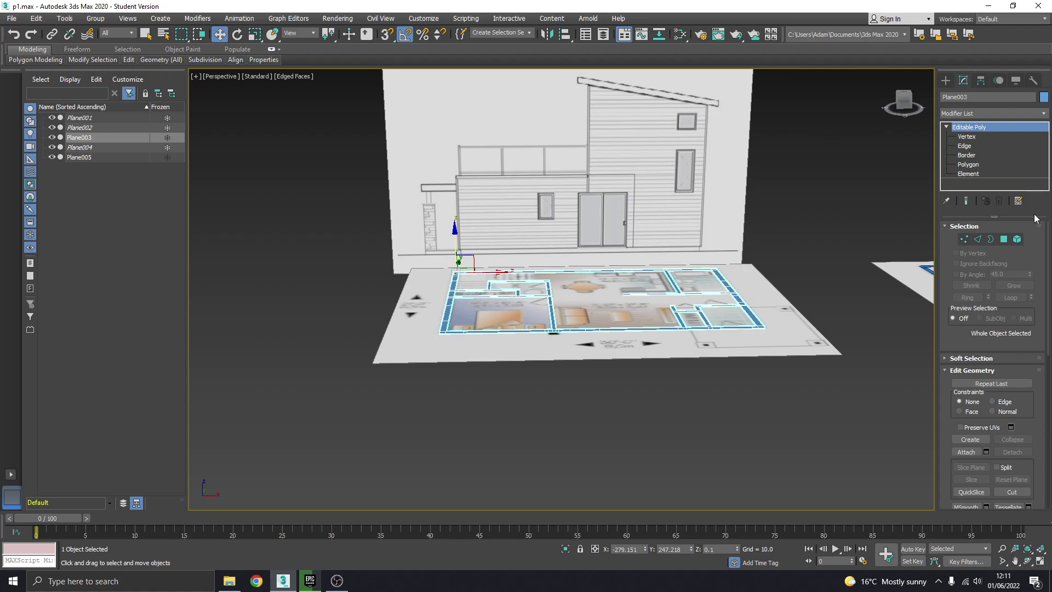
click(968, 164)
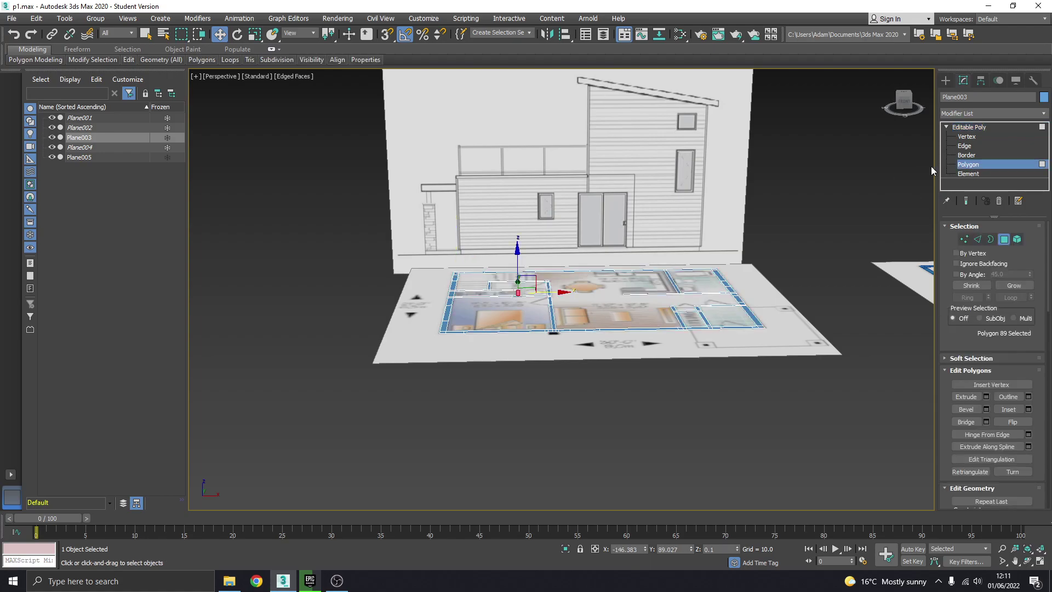
alt+middle_drag(584, 290, 594, 310)
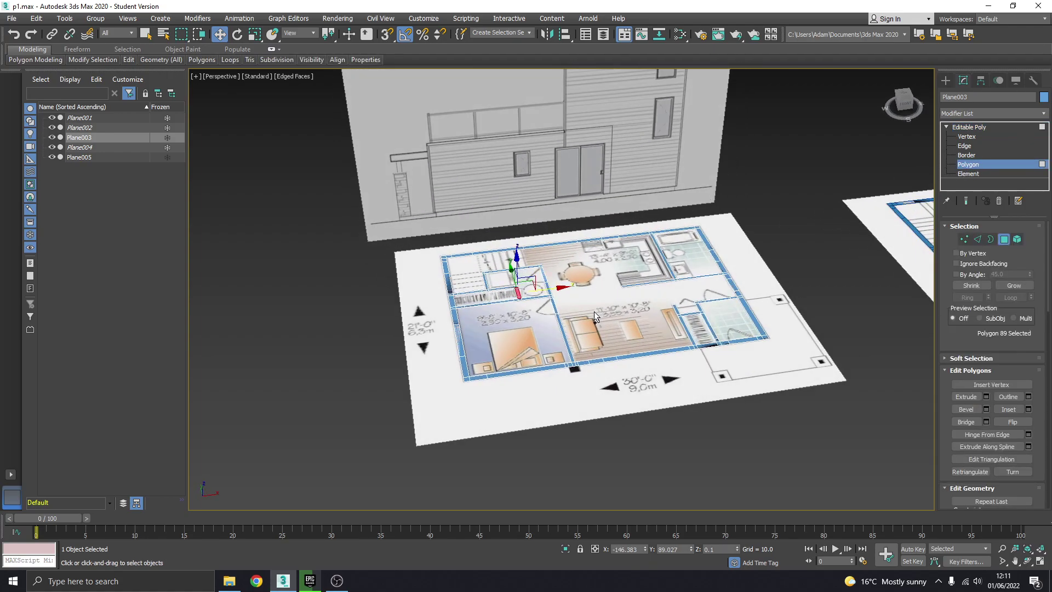
key(ctrl+a)
scroll(451, 303, up, 3)
middle_drag(451, 303, 515, 314)
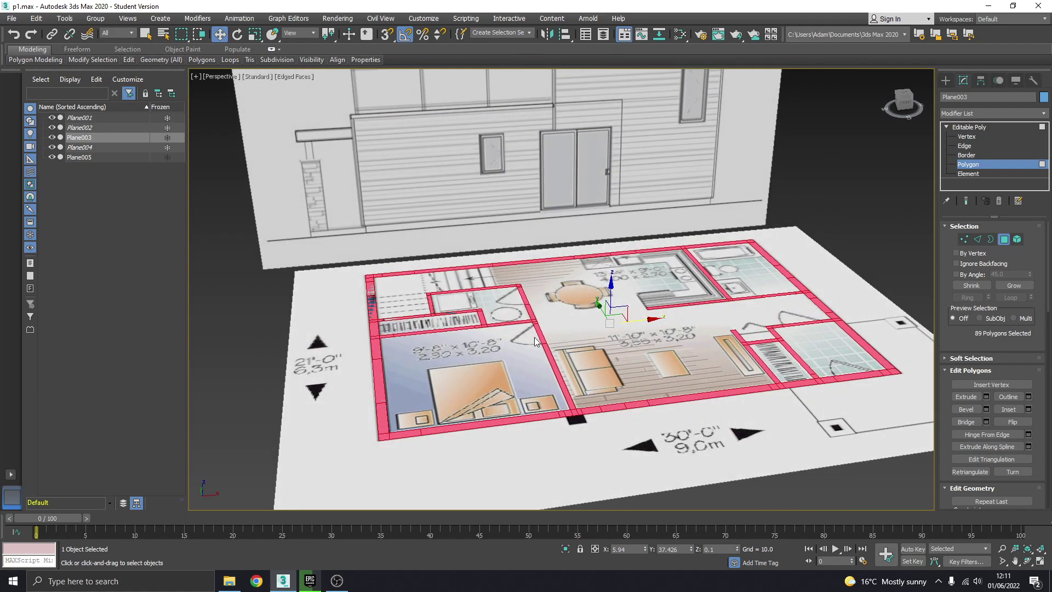
middle_drag(667, 361, 610, 339)
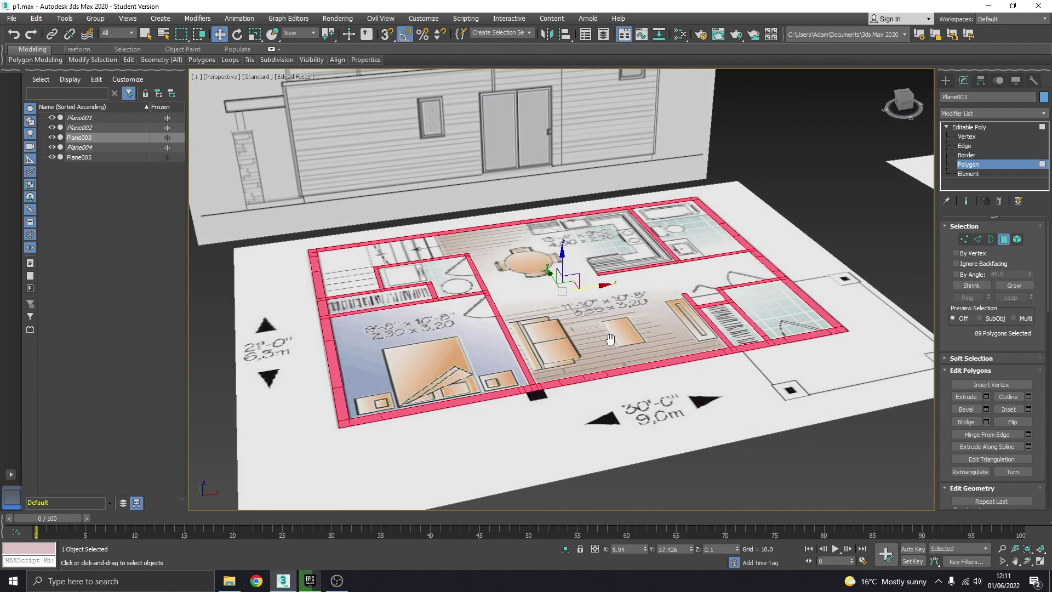
Step: Extrude the outer wall edge out over the black block to form a square extension
click(536, 400)
scroll(540, 393, up, 5)
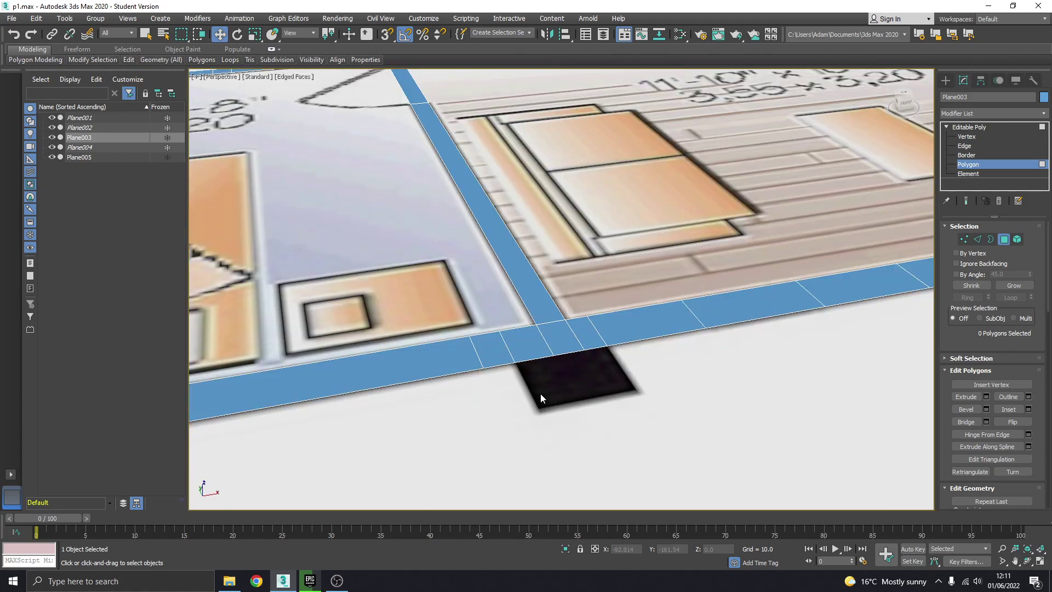
click(963, 144)
click(548, 357)
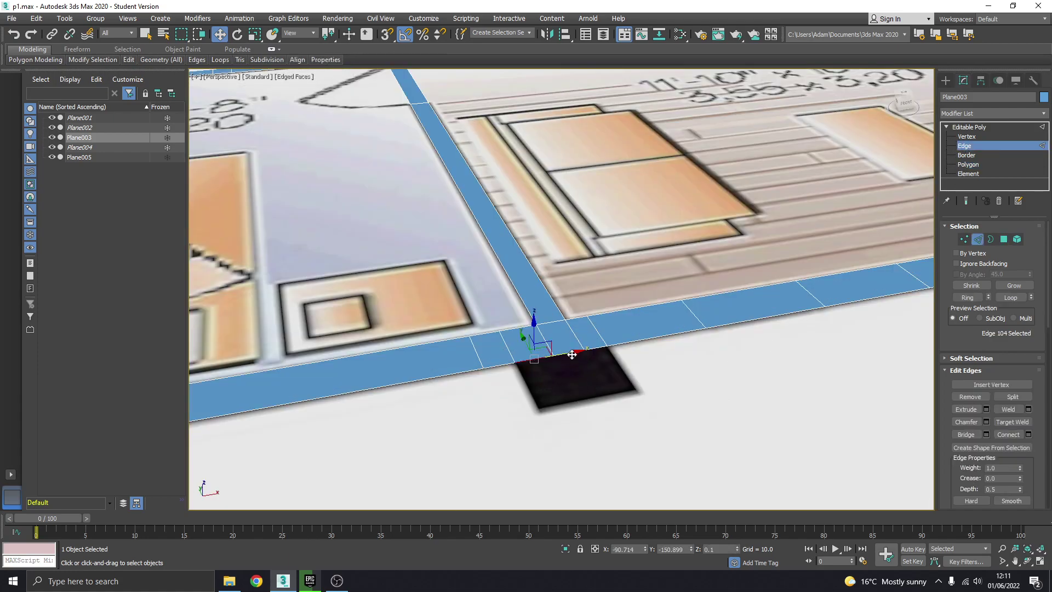
alt+middle_drag(595, 348, 613, 377)
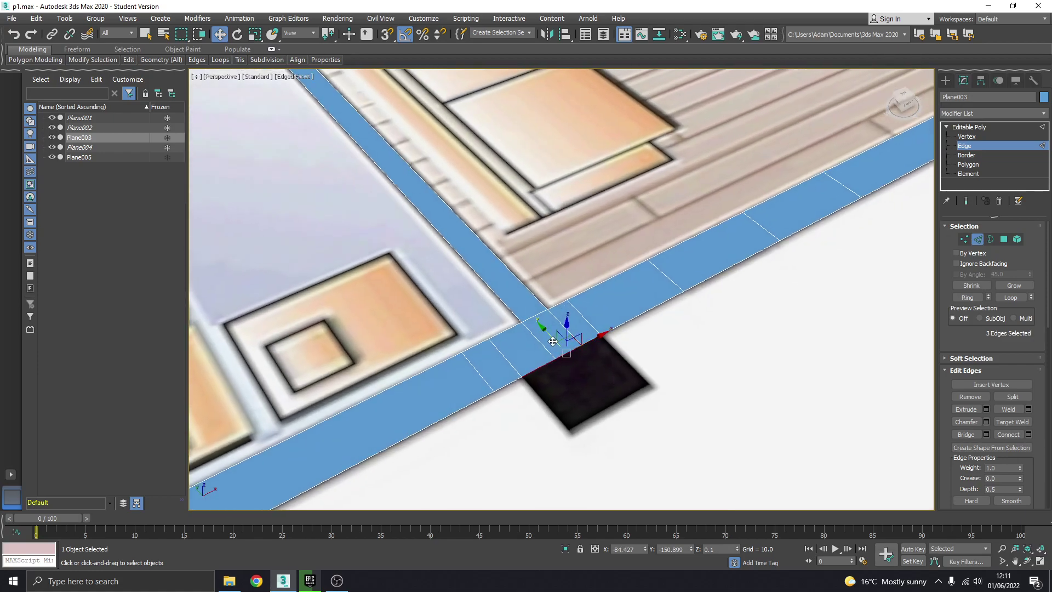
shift+drag(549, 332, 606, 383)
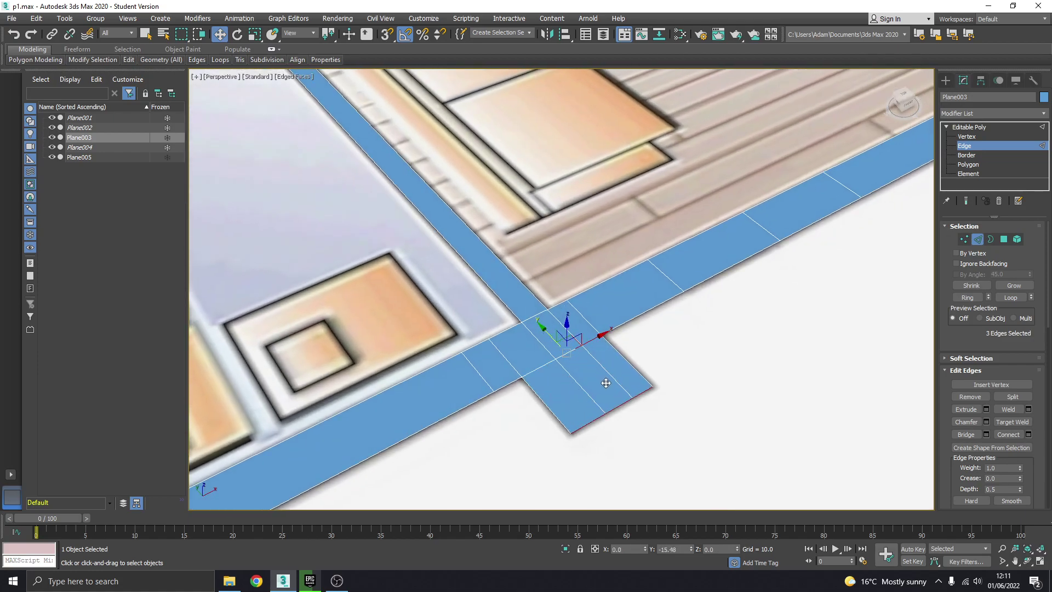
Step: Remove the two extra edges crossing the new square without leaving a hole
click(682, 382)
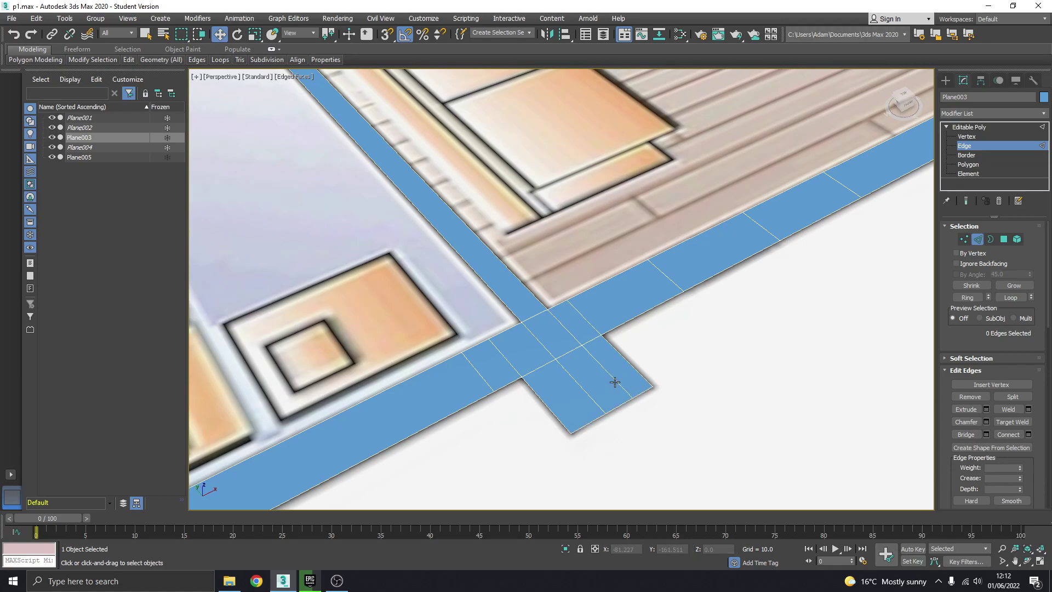
click(616, 378)
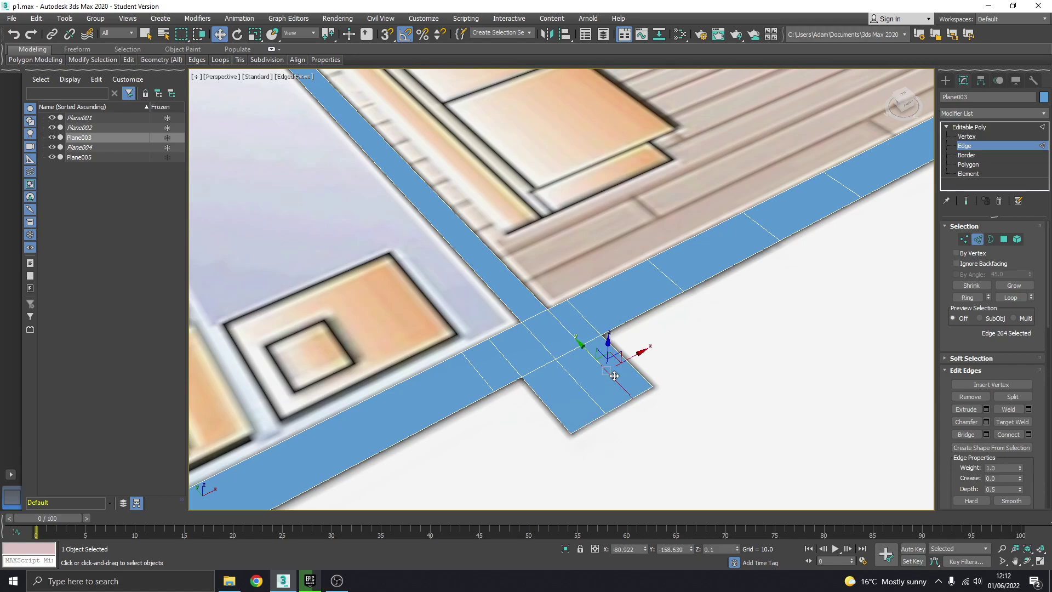
ctrl+click(591, 399)
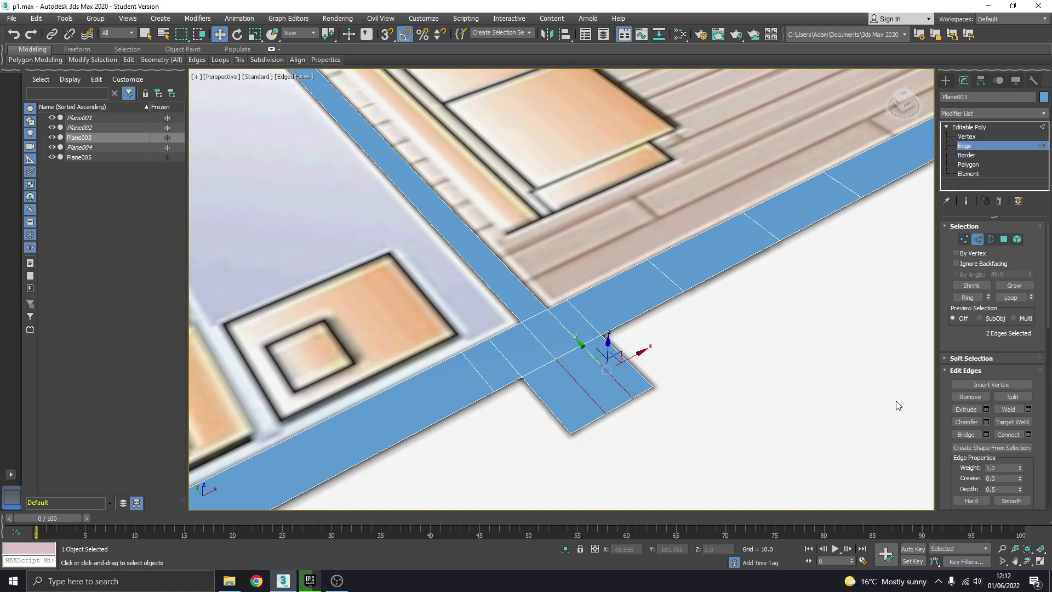
click(971, 397)
middle_drag(576, 406, 583, 388)
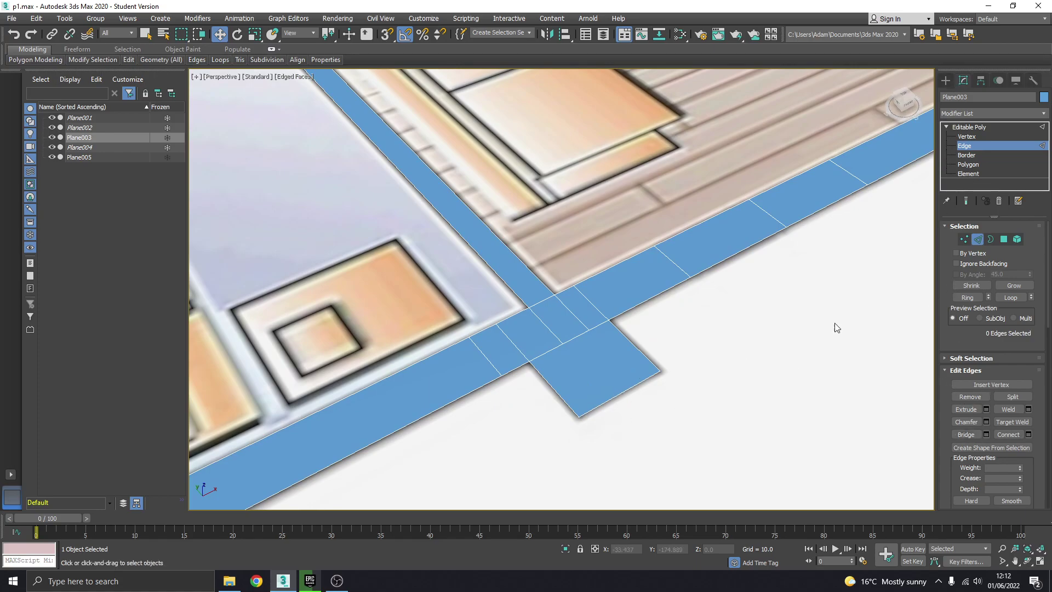
key(ctrl+z)
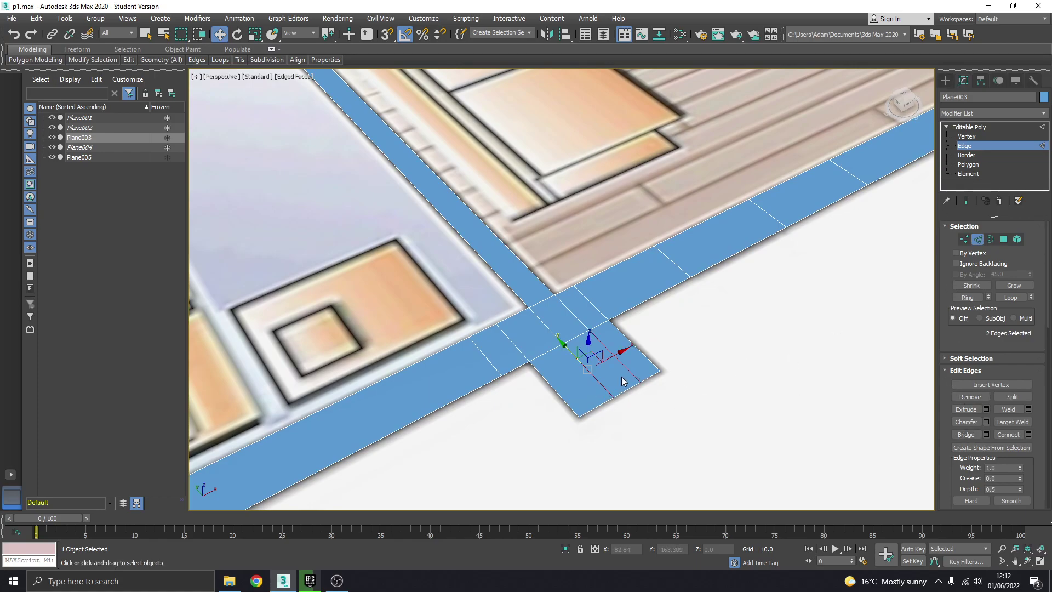
key(Delete)
key(ctrl+z)
click(977, 398)
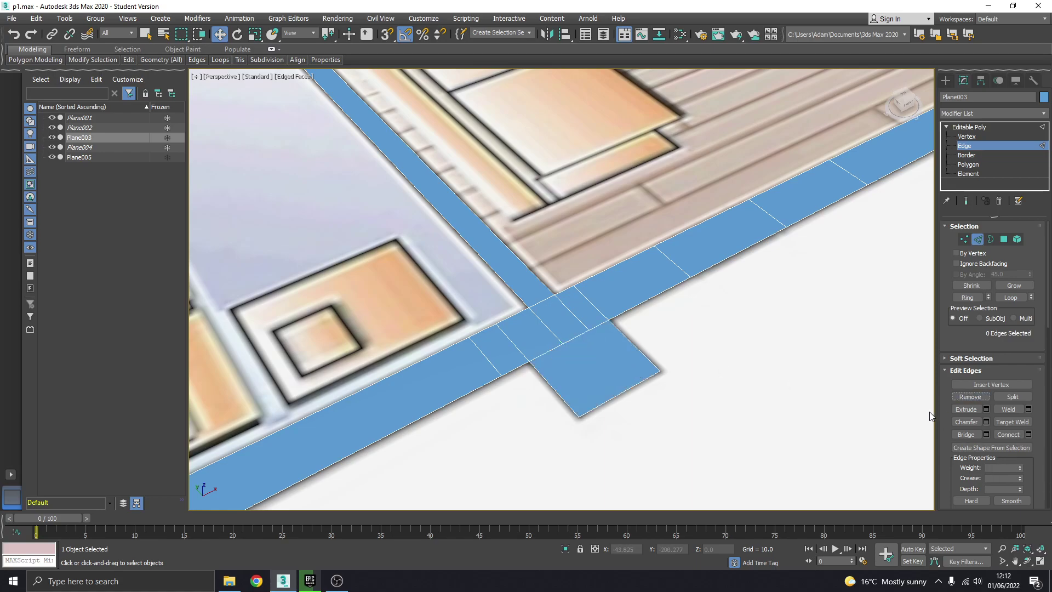
Step: Remove the two stray vertices on the square's outer edge, then zoom out to the whole plan
click(967, 137)
scroll(637, 390, up, 1)
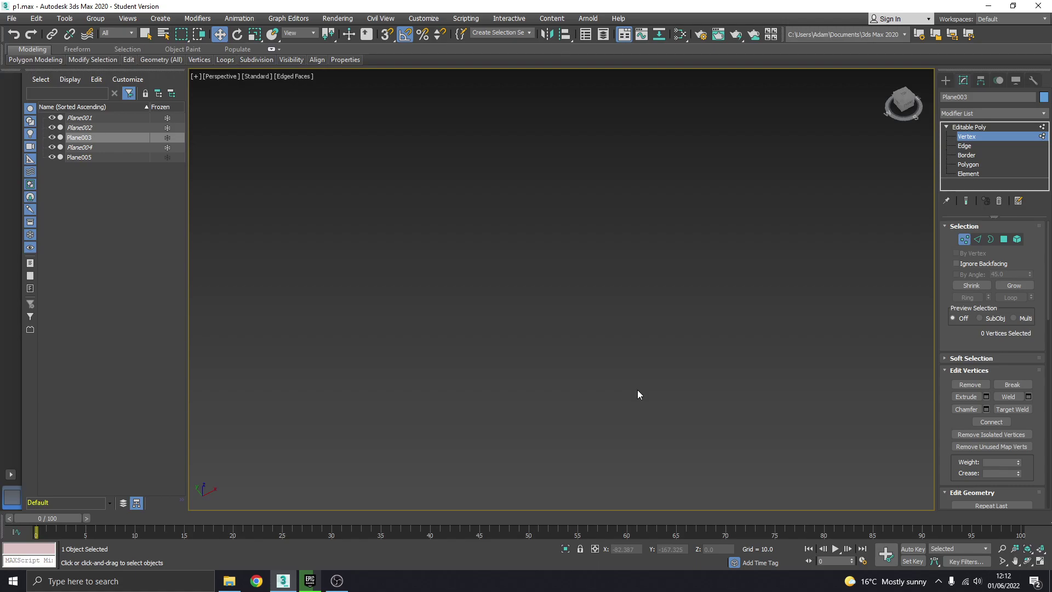
scroll(637, 390, down, 1)
drag(607, 375, 644, 414)
middle_drag(646, 419, 617, 406)
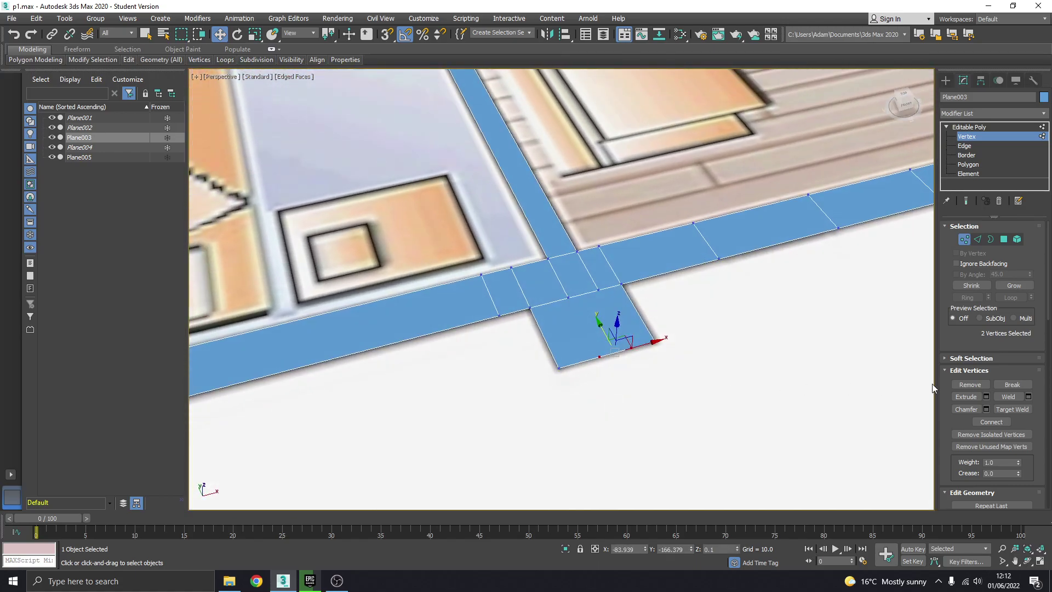
click(970, 385)
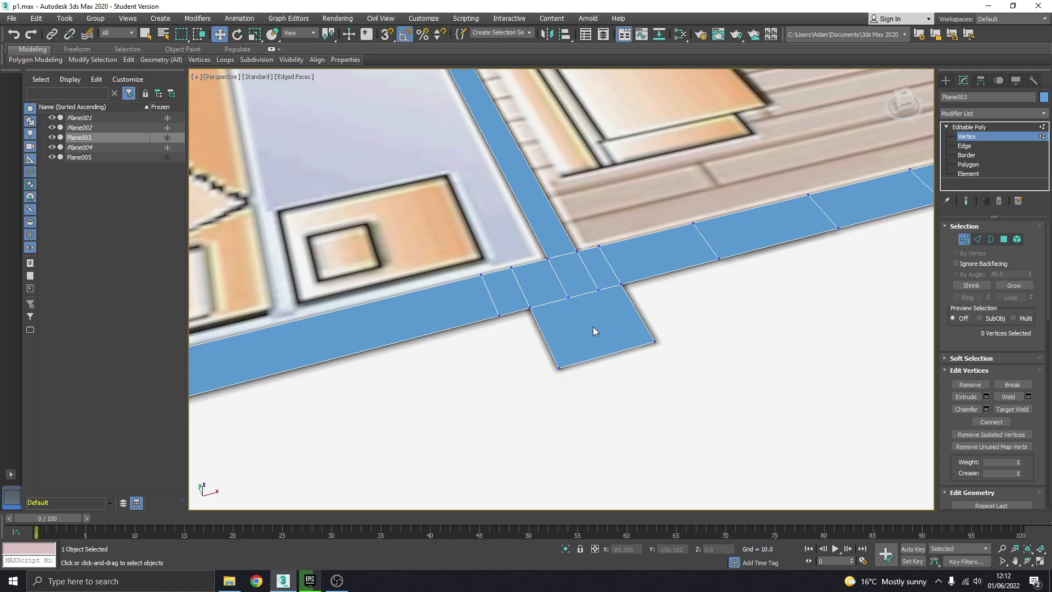
scroll(593, 327, down, 4)
scroll(613, 335, down, 3)
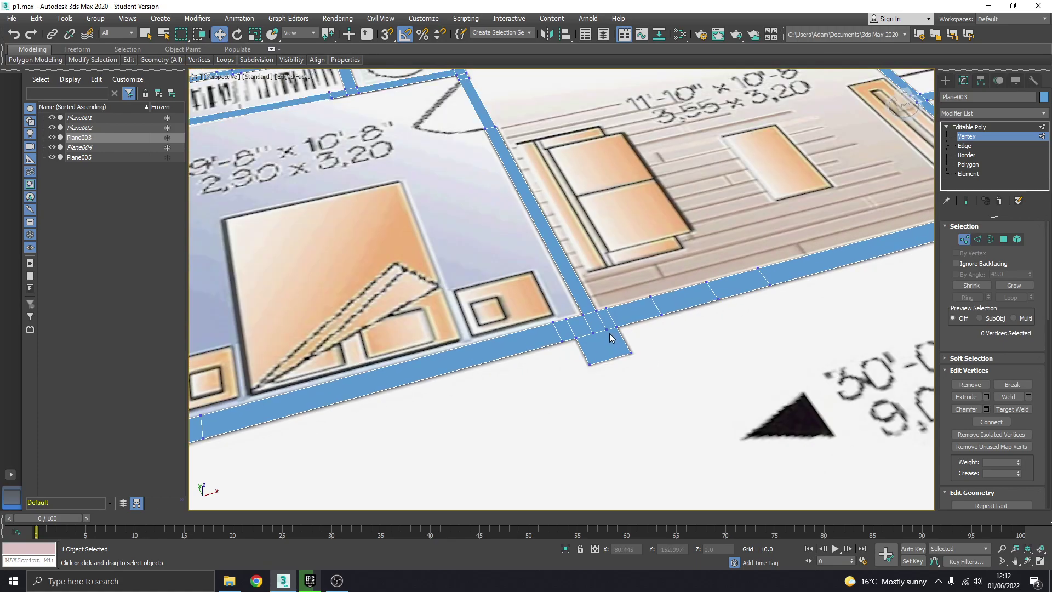
middle_drag(543, 310, 613, 344)
scroll(613, 344, up, 1)
scroll(616, 334, down, 3)
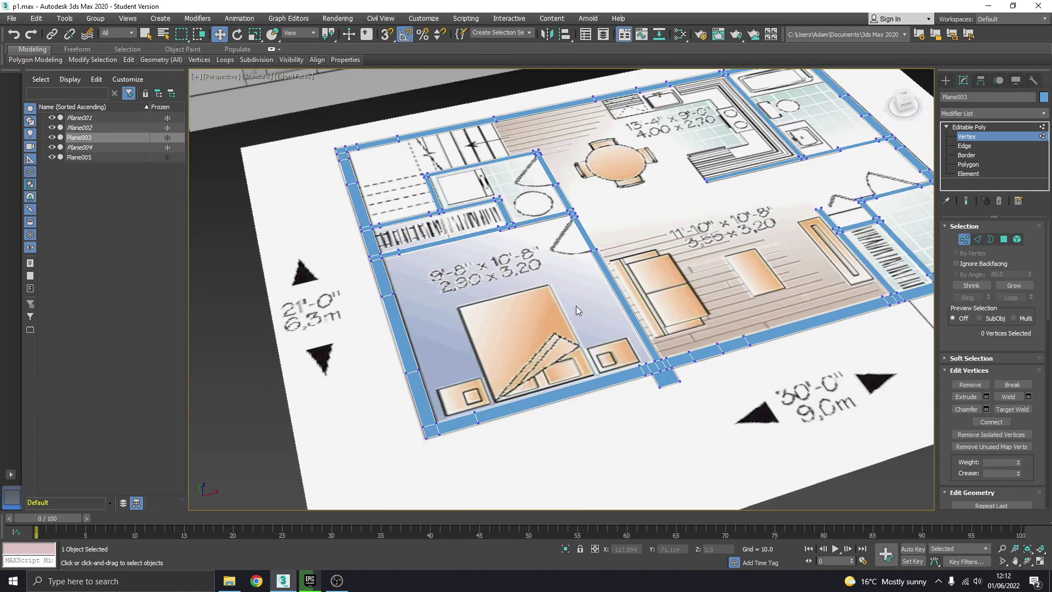
Step: Switch to Polygon level and select all the wall polygons
click(972, 129)
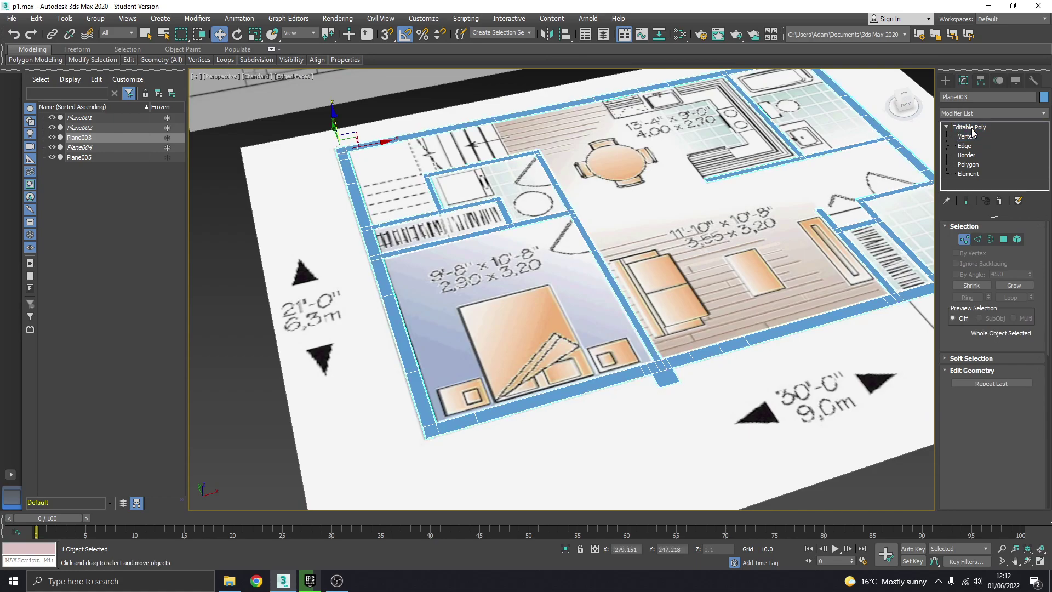
click(968, 164)
middle_drag(763, 247, 553, 271)
scroll(609, 279, down, 4)
key(ctrl+a)
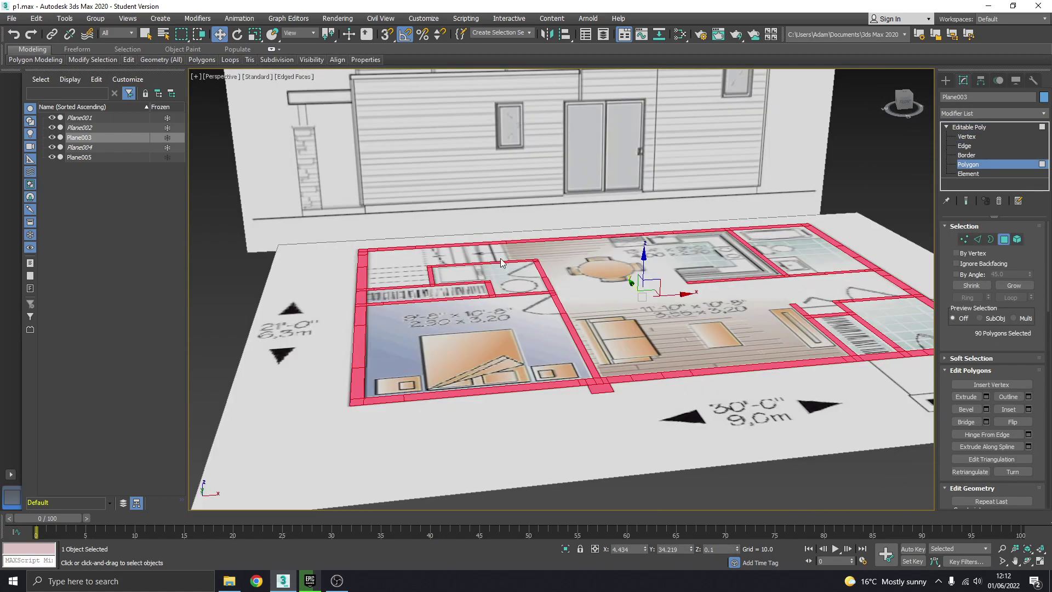
scroll(564, 307, up, 4)
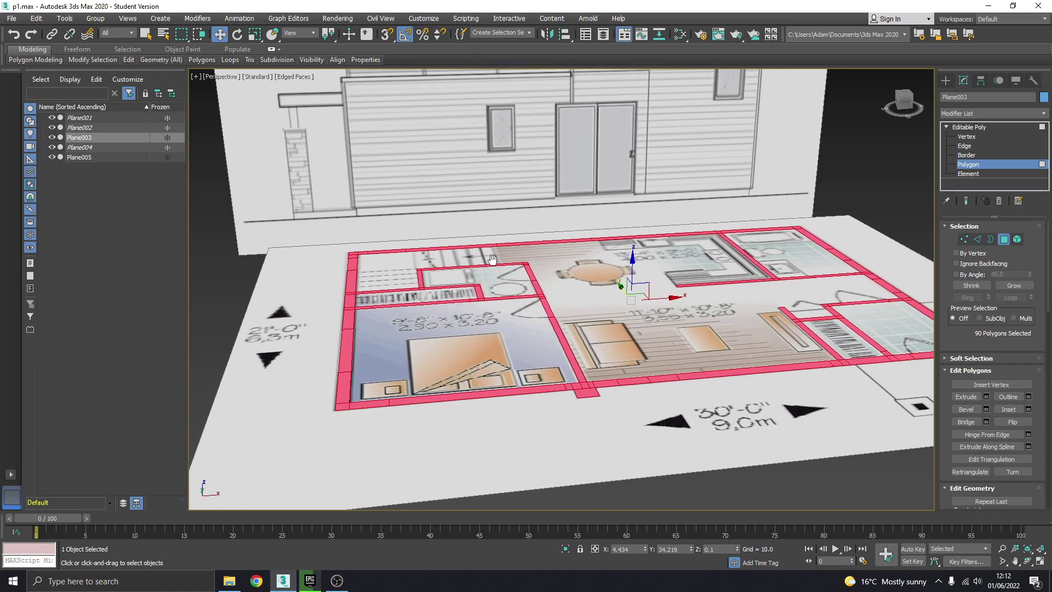
Step: Show the four-view layout and set the Front viewport to Default Shading
click(1040, 561)
scroll(652, 179, down, 5)
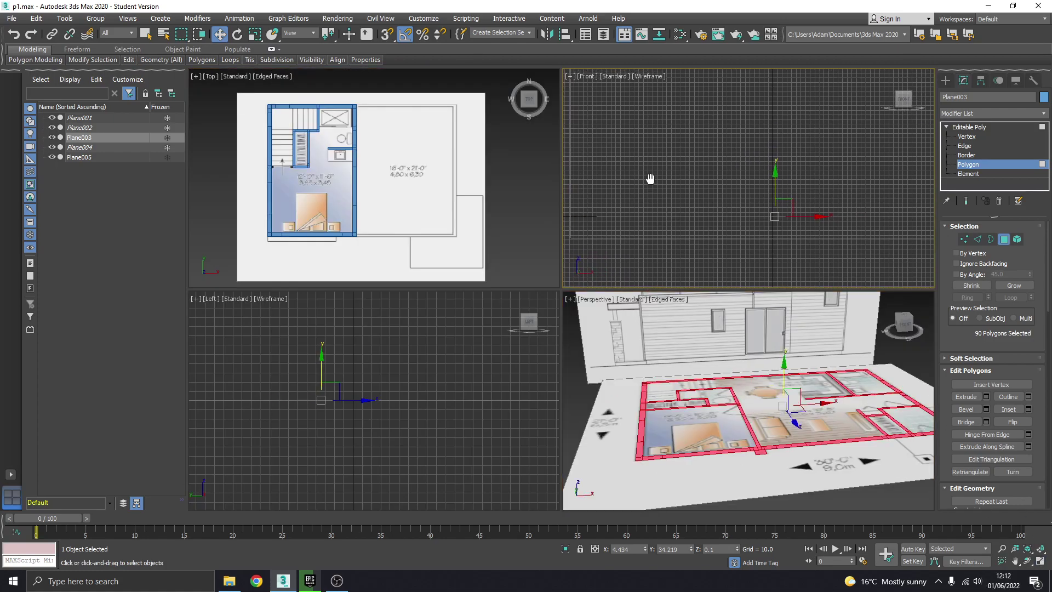
click(644, 76)
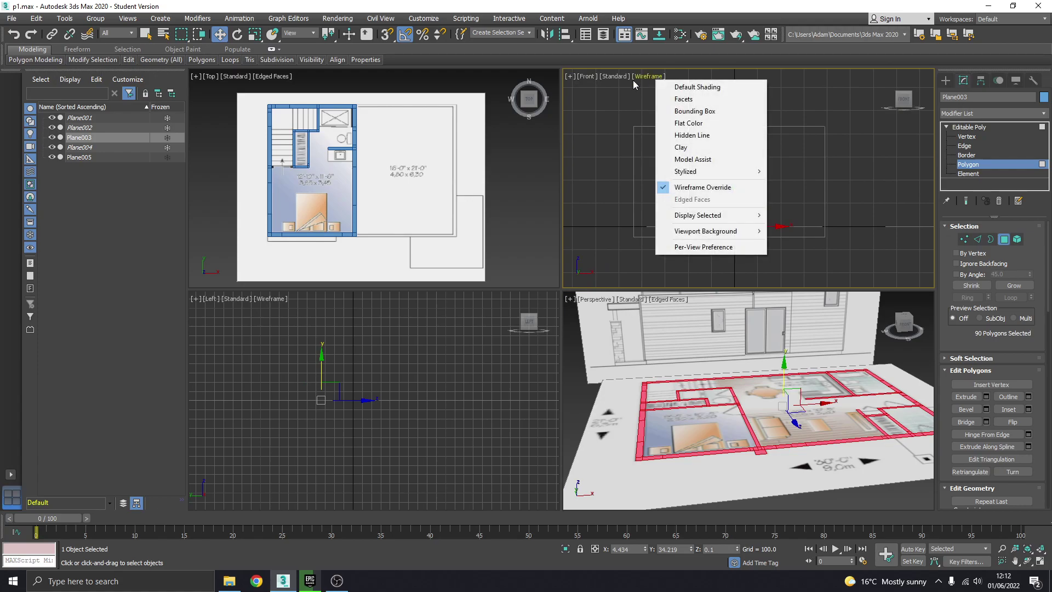
click(679, 88)
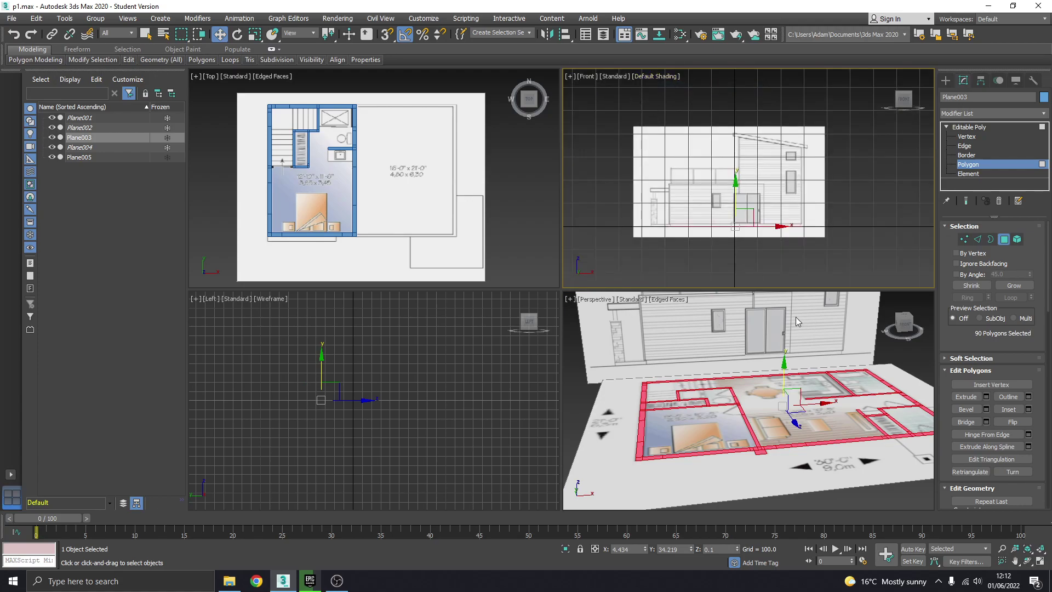
click(660, 76)
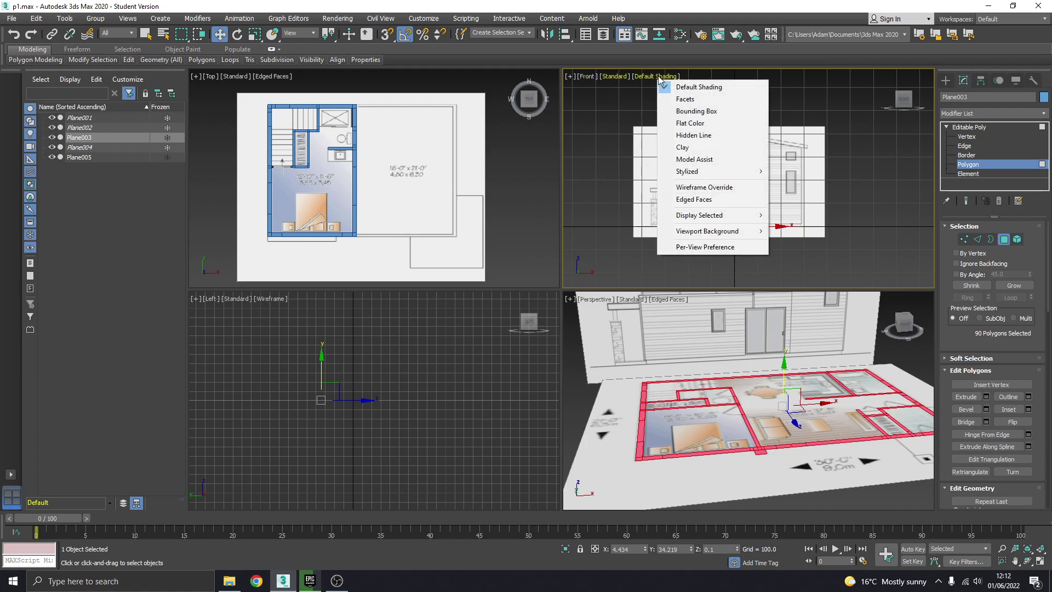
click(630, 115)
Step: Reselect all wall polygons, hide the grid, and maximize the centred Front view
click(617, 134)
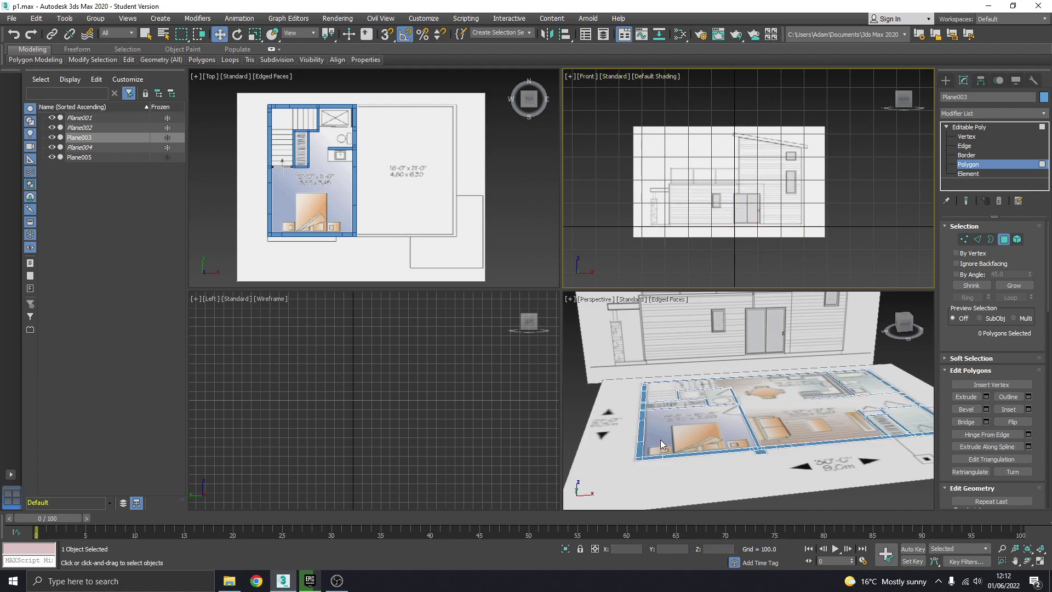
click(641, 427)
key(ctrl+a)
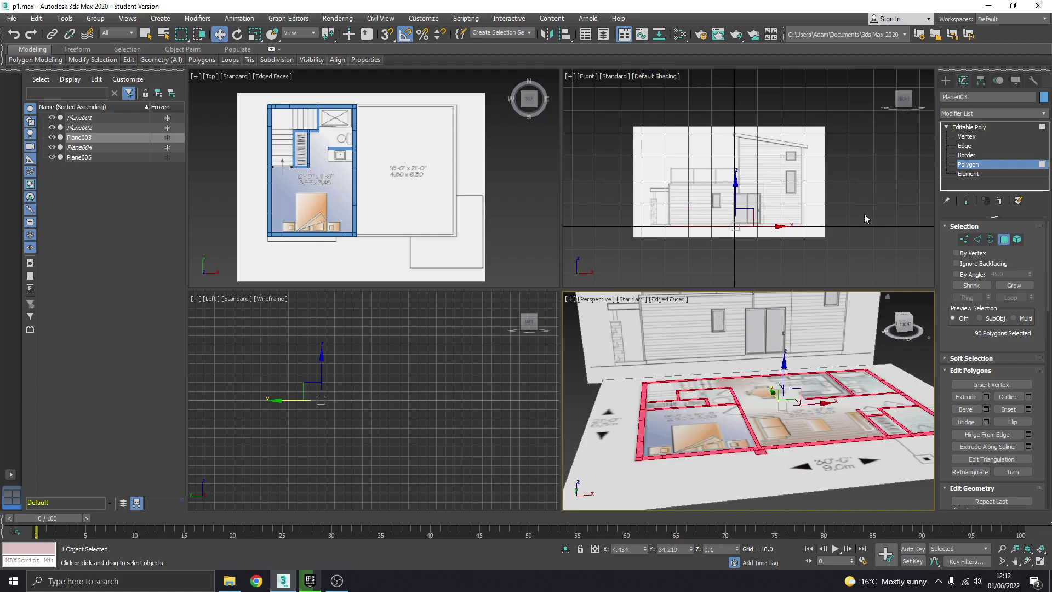
middle_drag(836, 194, 821, 194)
key(g)
middle_drag(740, 208, 773, 216)
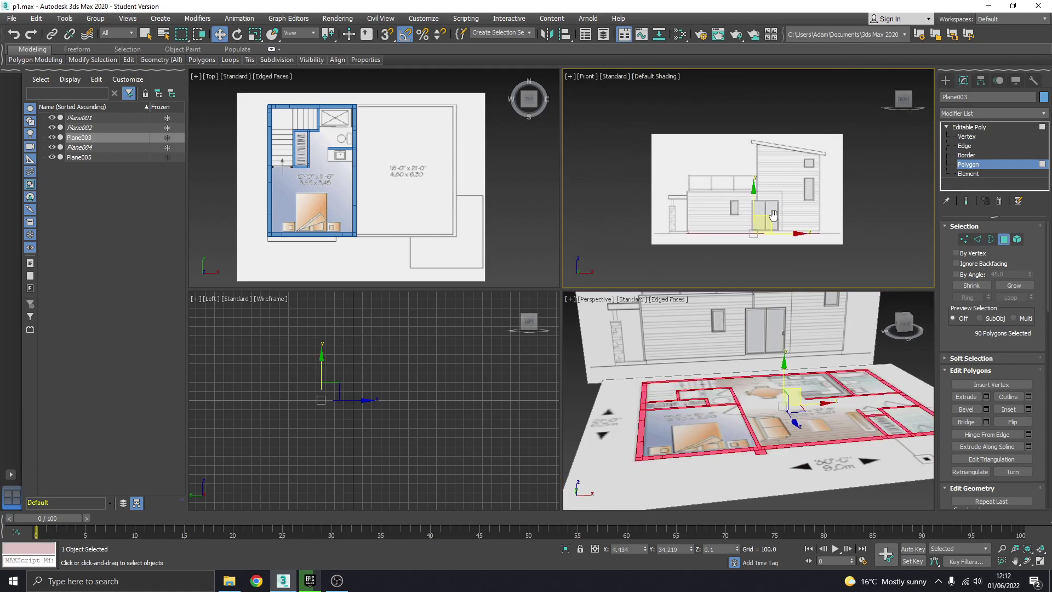
scroll(737, 195, up, 2)
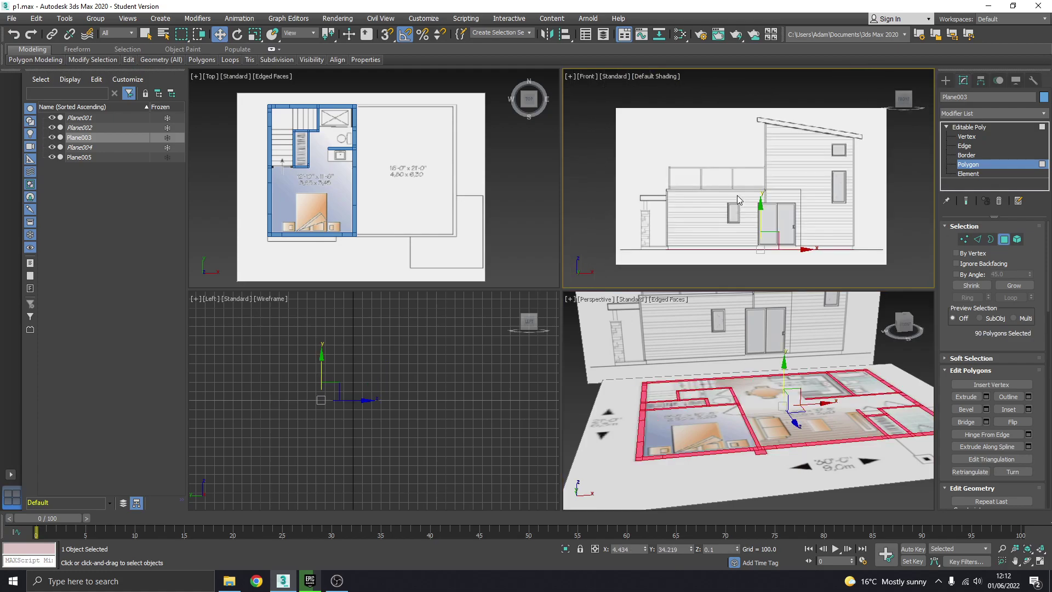
click(1039, 562)
Step: Start an extrusion of the selected wall polygons with the Extrude caddy
middle_drag(490, 300, 488, 264)
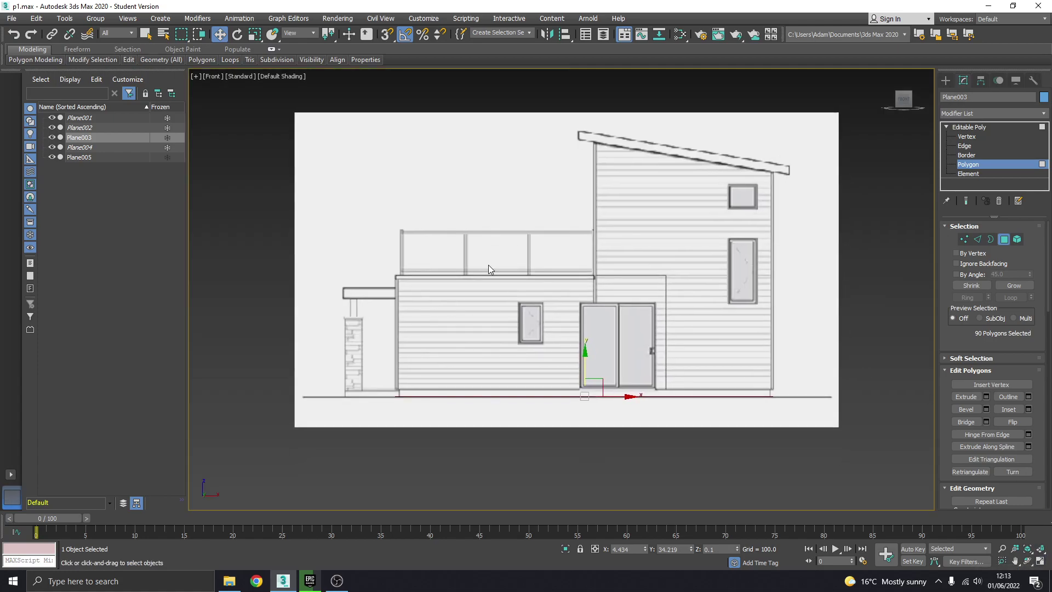
scroll(564, 344, up, 2)
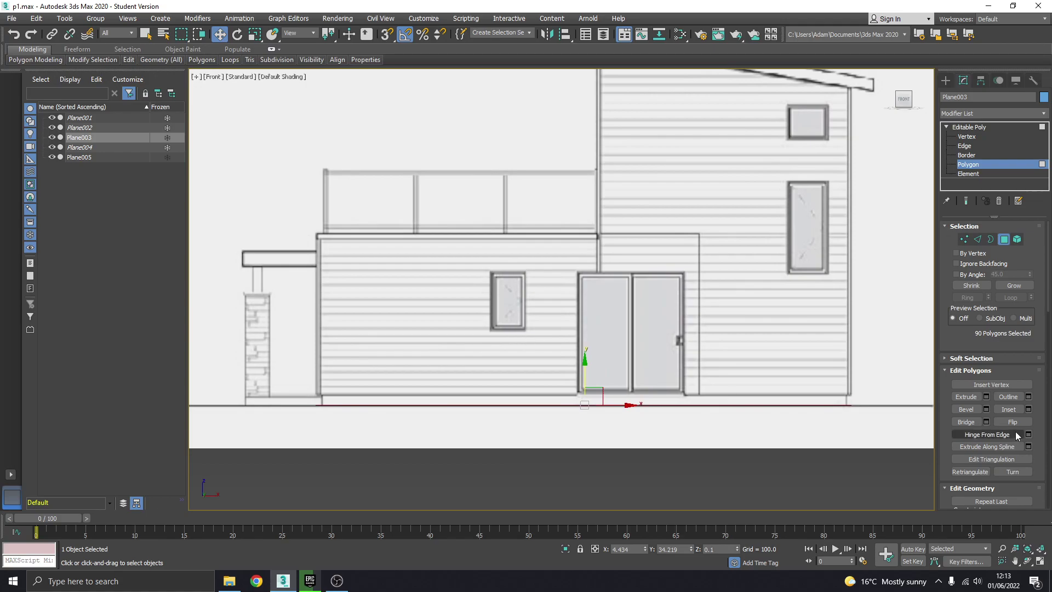
click(986, 397)
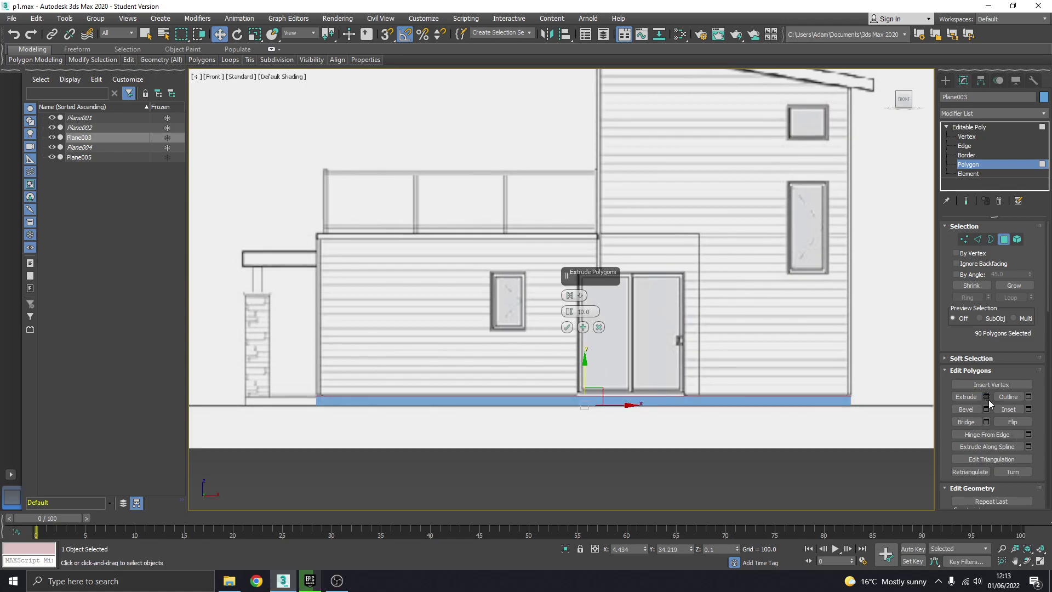
drag(588, 273, 533, 122)
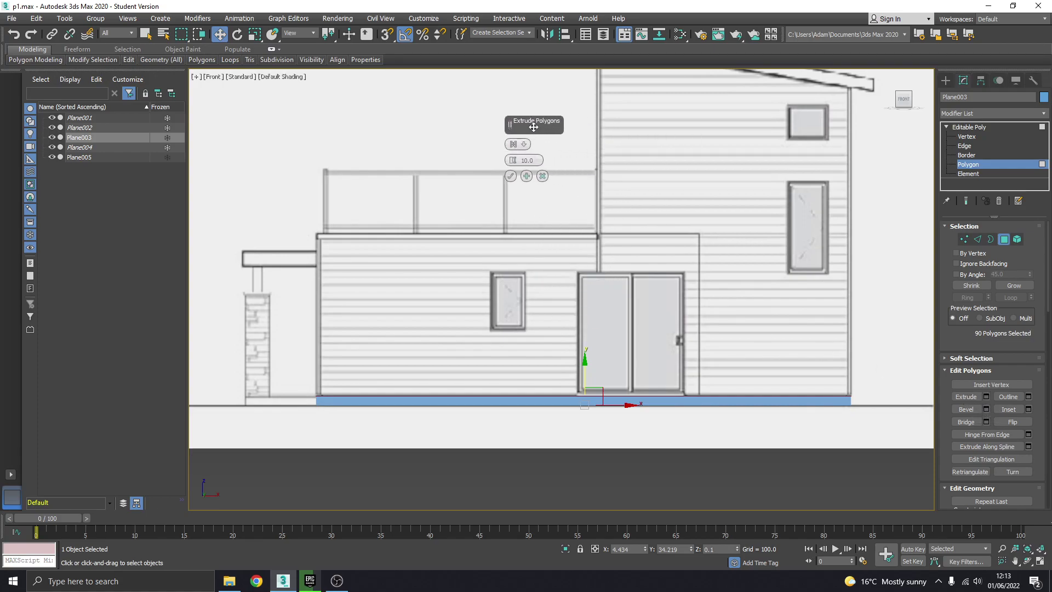
Step: Turn on Edged Faces and lower the extrusion height to about 10.589
click(280, 77)
click(315, 202)
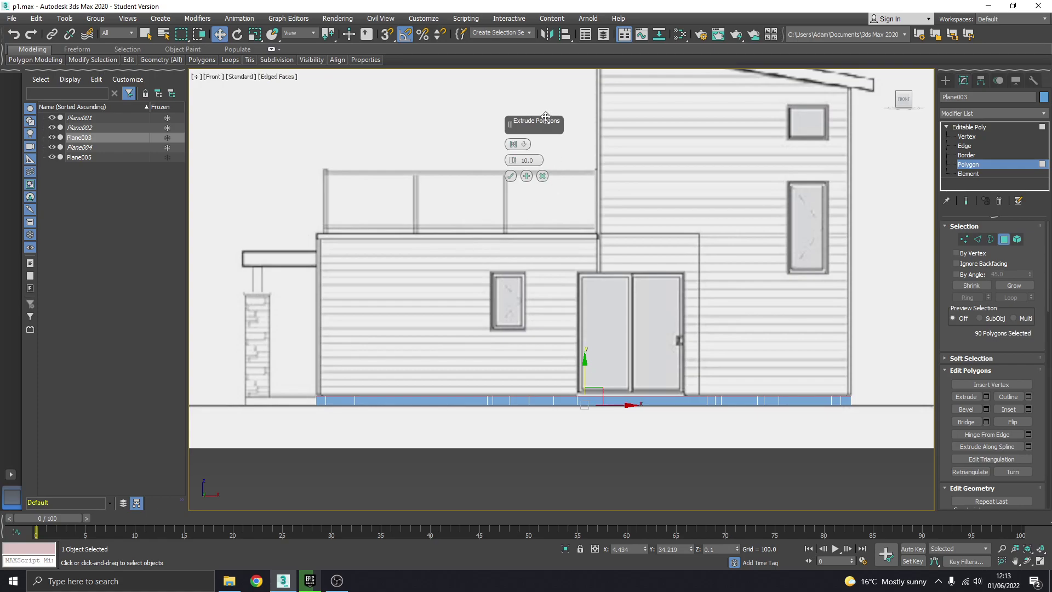
drag(546, 117, 568, 114)
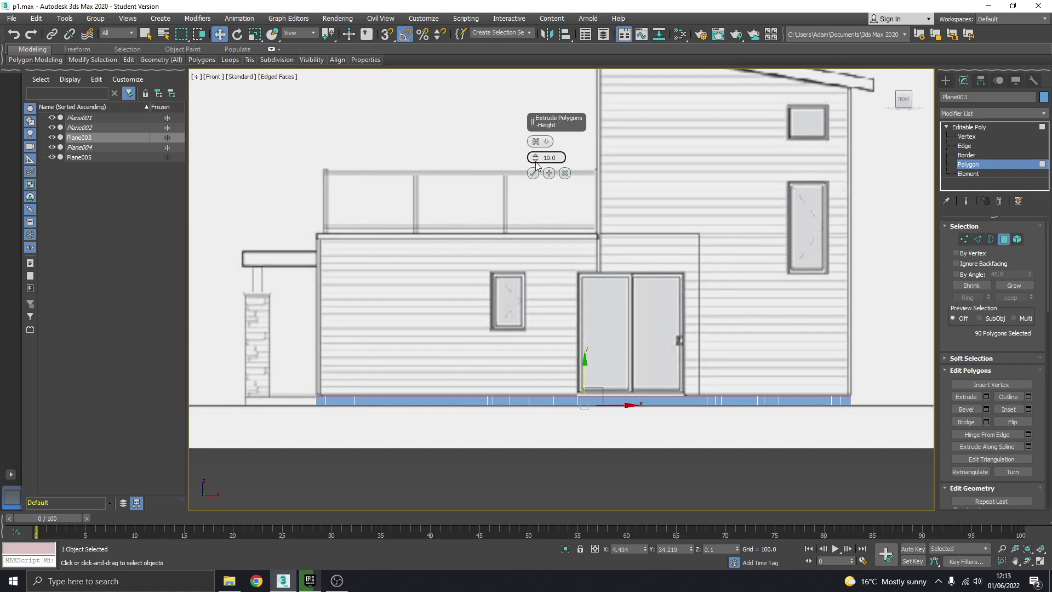
drag(536, 158, 536, 156)
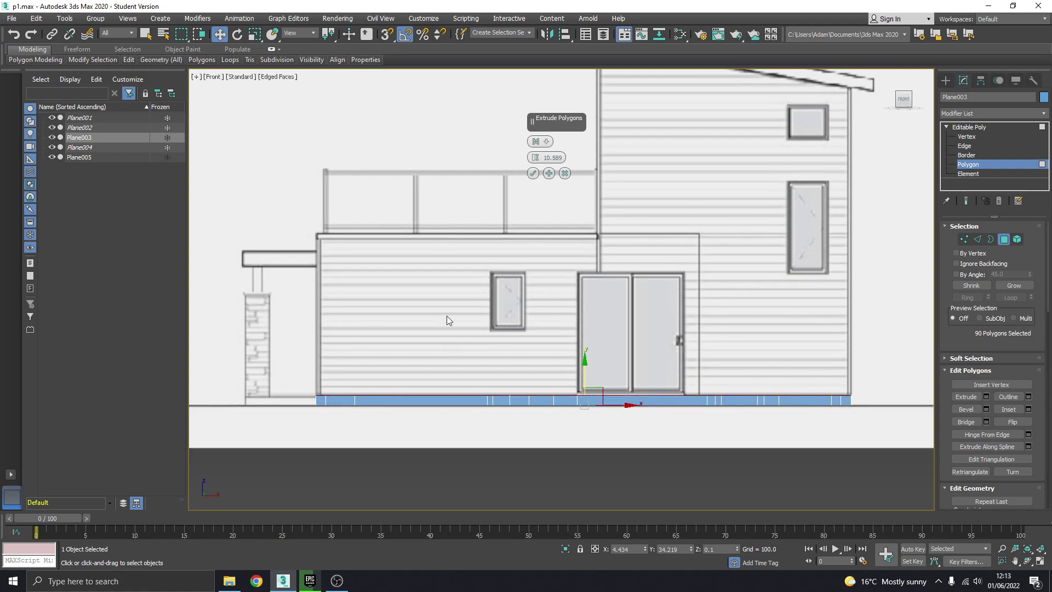
Step: Confirm the 10.589 base extrusion and preview a second extrusion at height 69.456
click(533, 174)
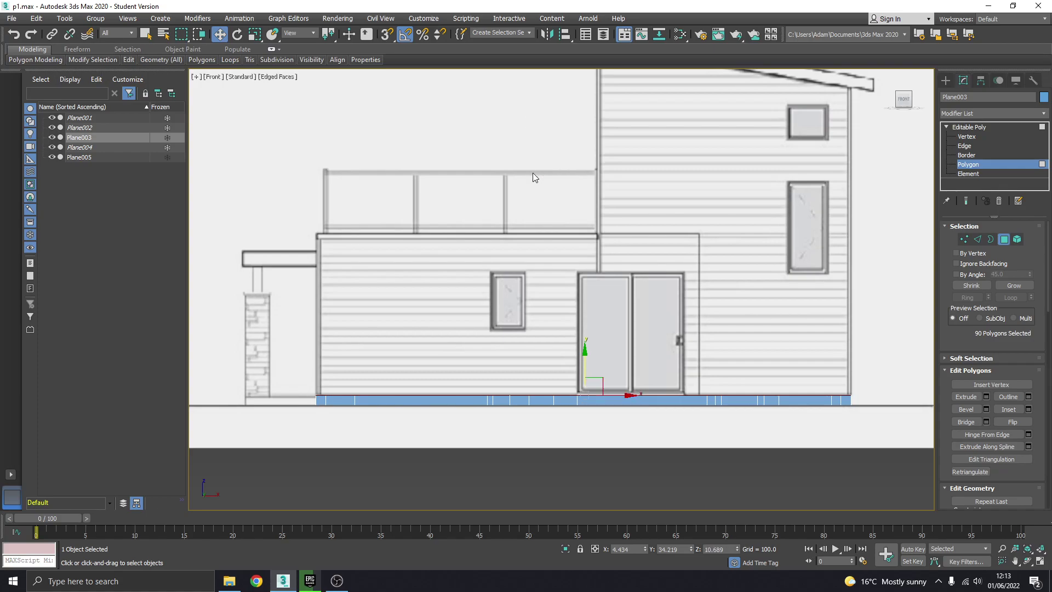
scroll(541, 270, down, 2)
scroll(611, 279, up, 2)
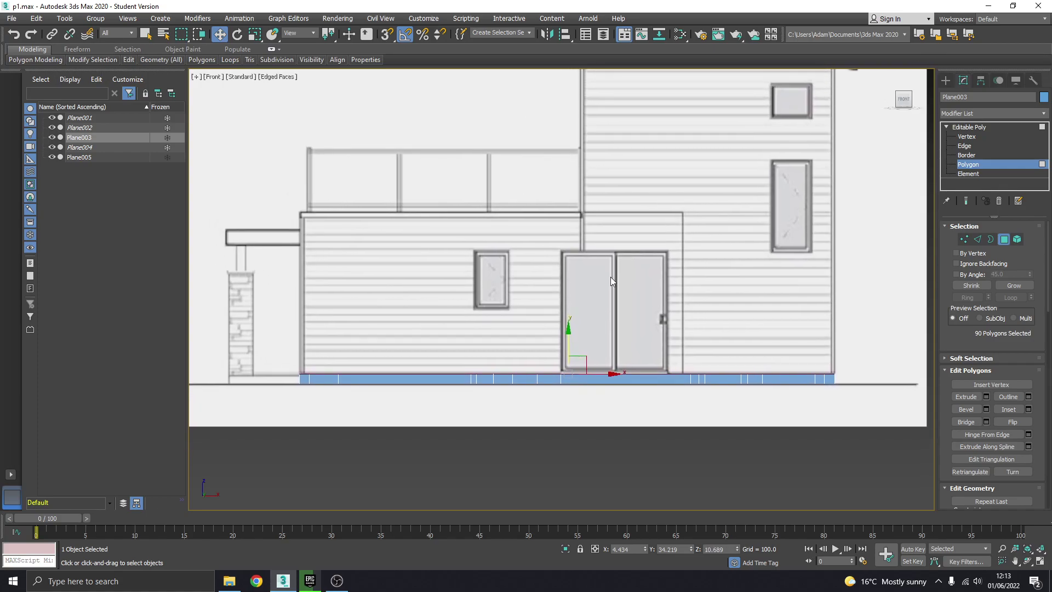
click(986, 397)
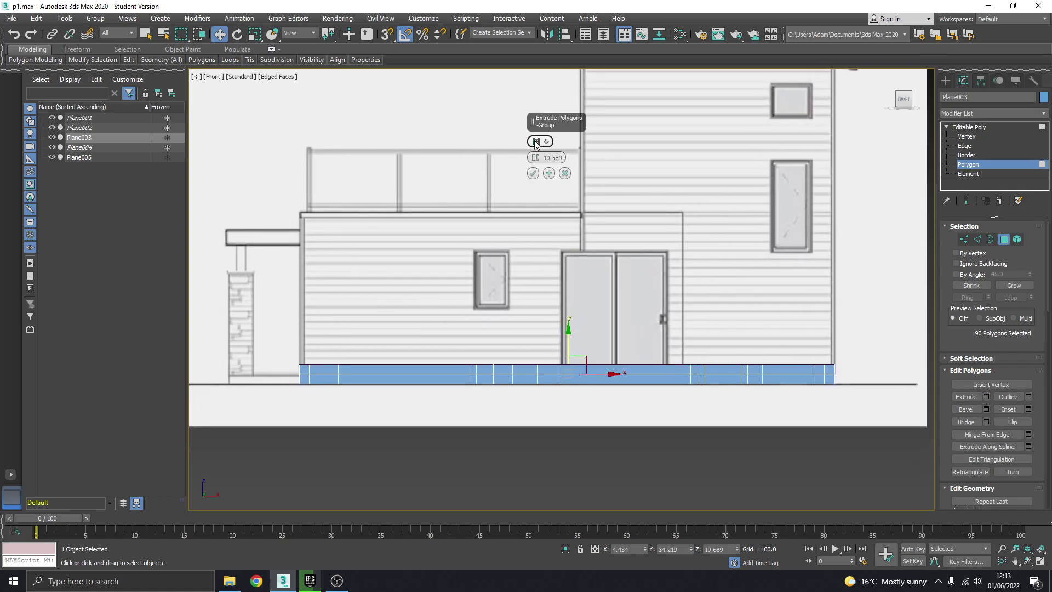
drag(536, 158, 565, 103)
middle_drag(755, 130, 755, 221)
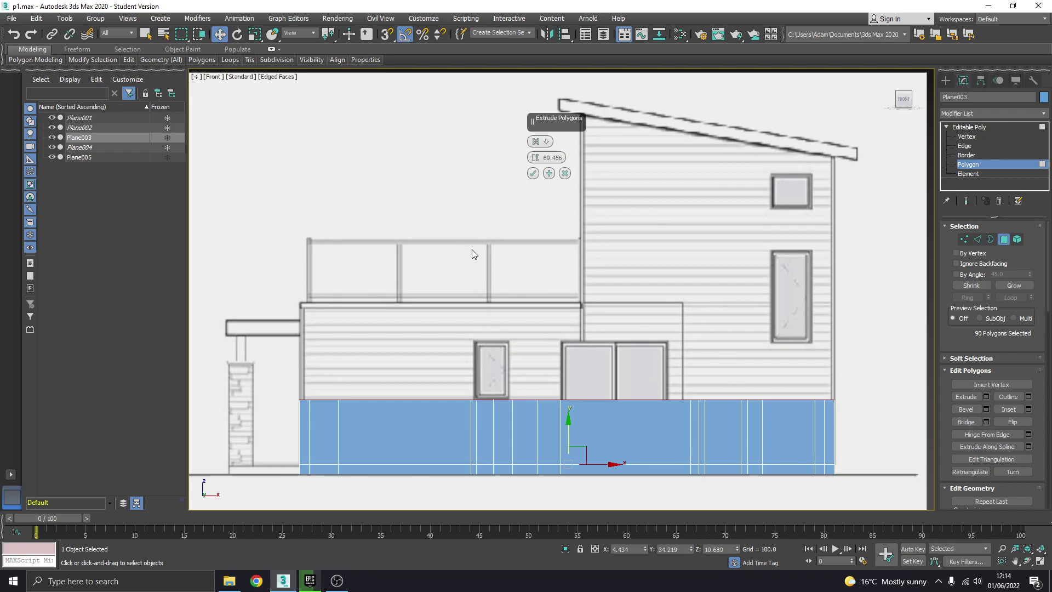
Step: Open reference.jpg from the Arch vis 2 folder in File Explorer
click(229, 580)
click(517, 403)
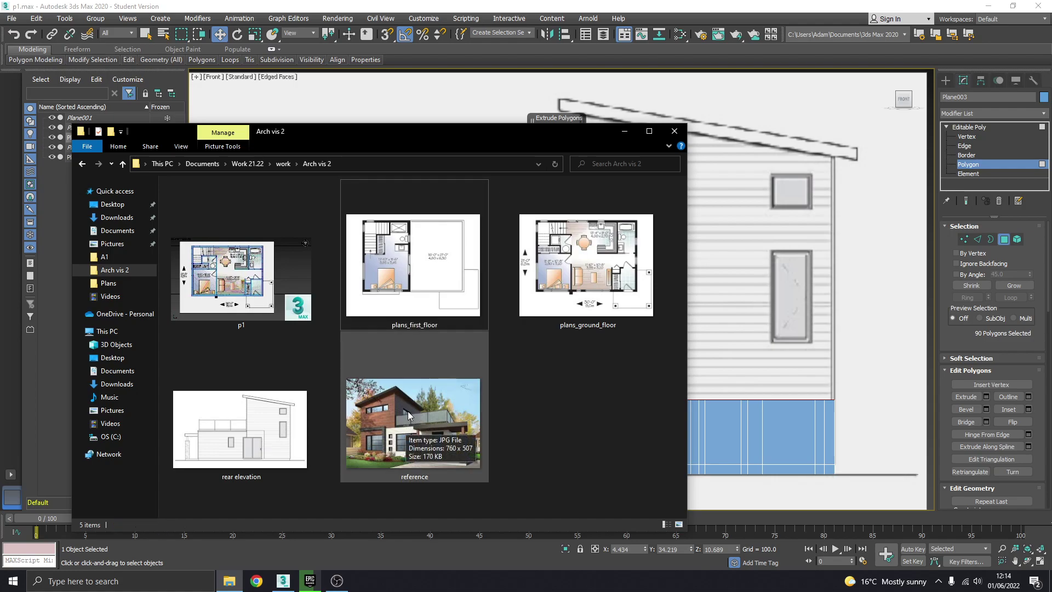
double_click(417, 415)
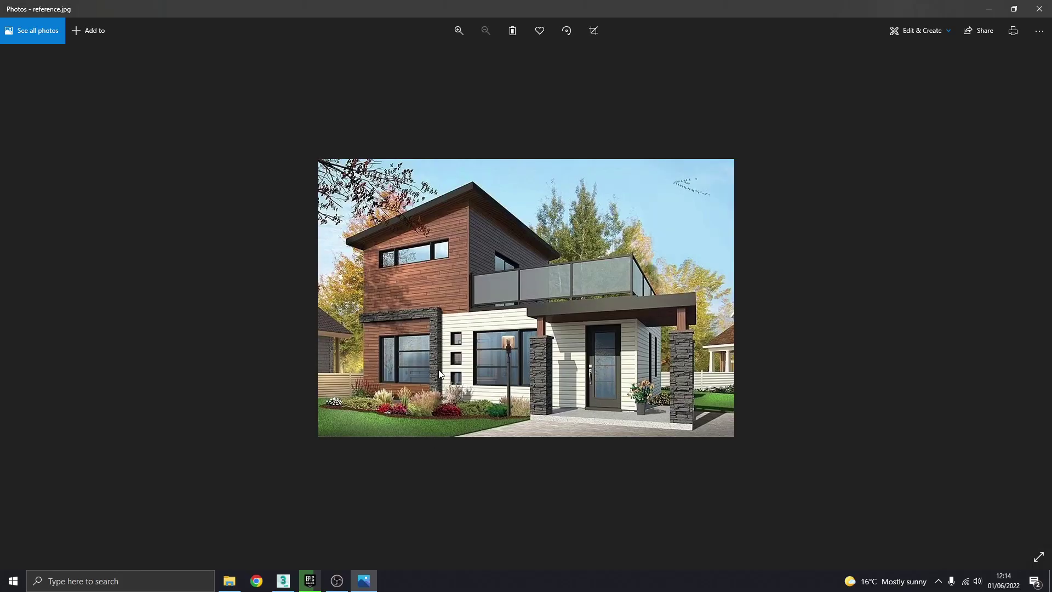
Step: Undo the 69.456 wall extrusion in 3ds Max after checking the reference photo
click(283, 581)
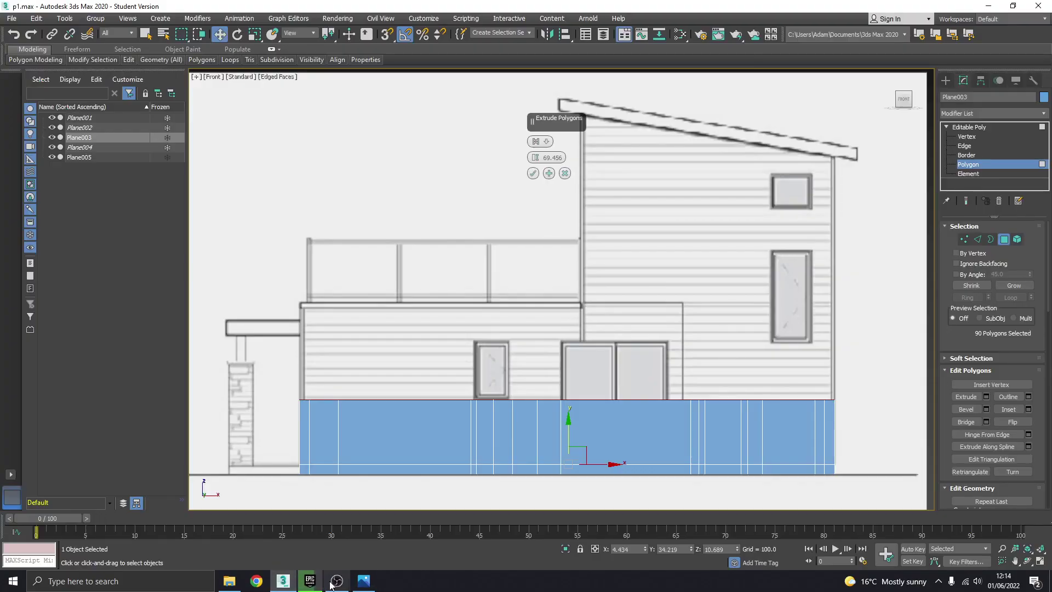
click(367, 584)
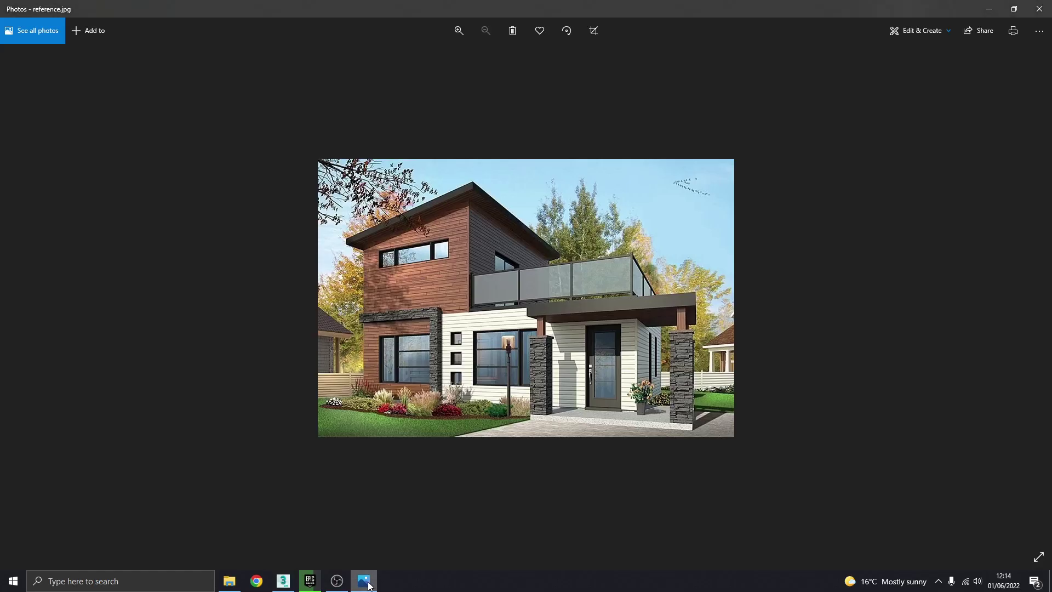
click(284, 581)
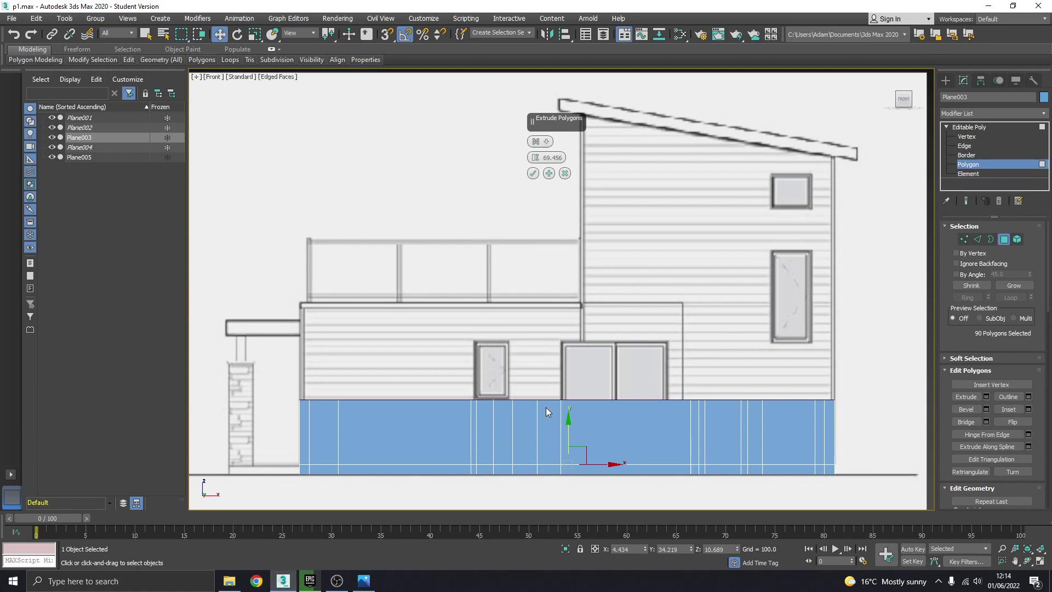
middle_drag(629, 383, 604, 361)
key(ctrl+z)
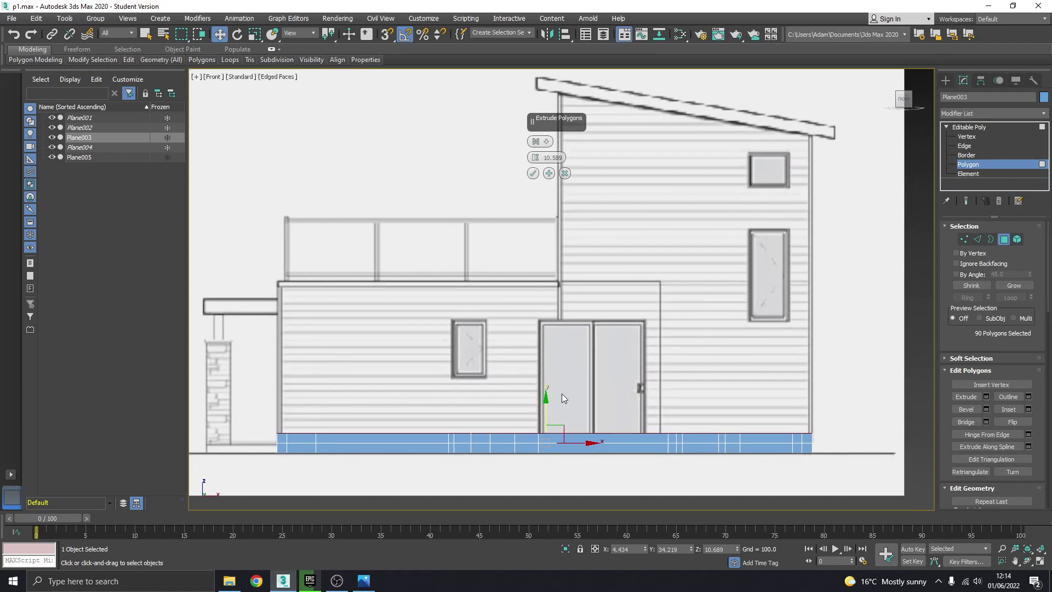
Step: Flip between the reference photo and 3ds Max to compare the house
click(366, 583)
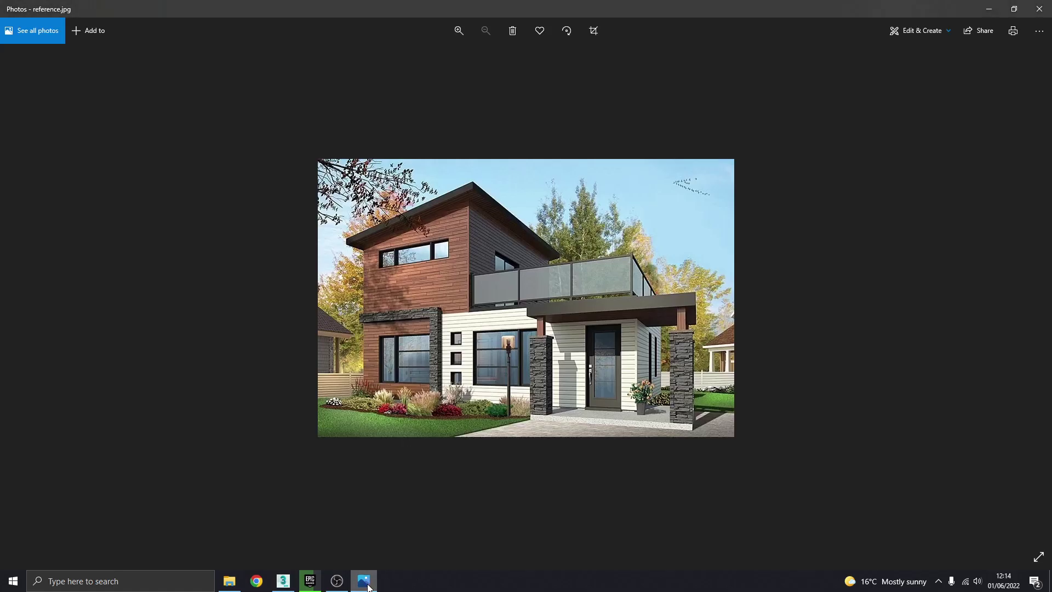
click(367, 583)
click(367, 585)
click(366, 583)
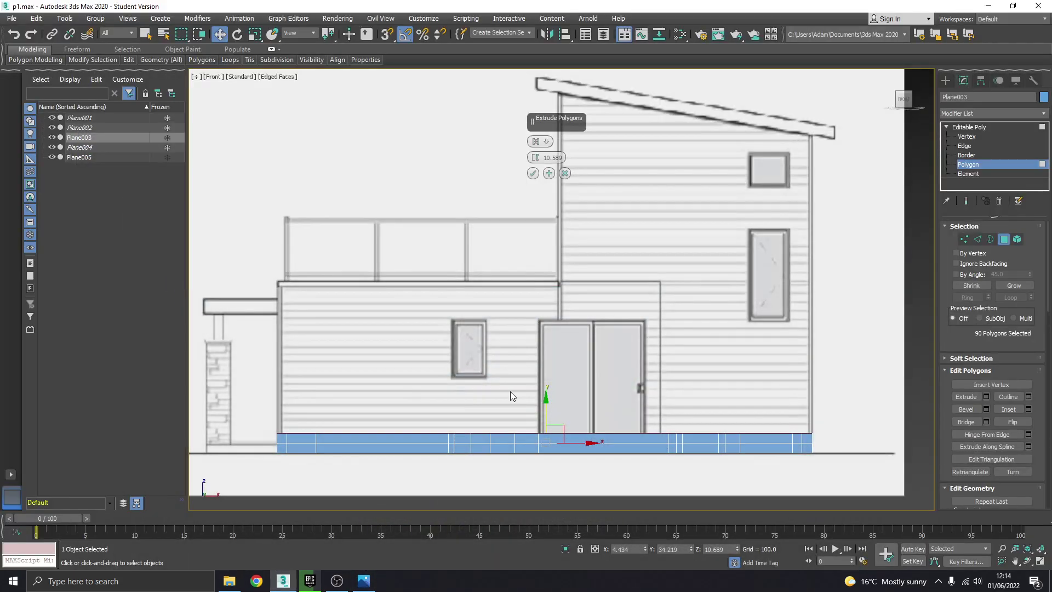
click(365, 582)
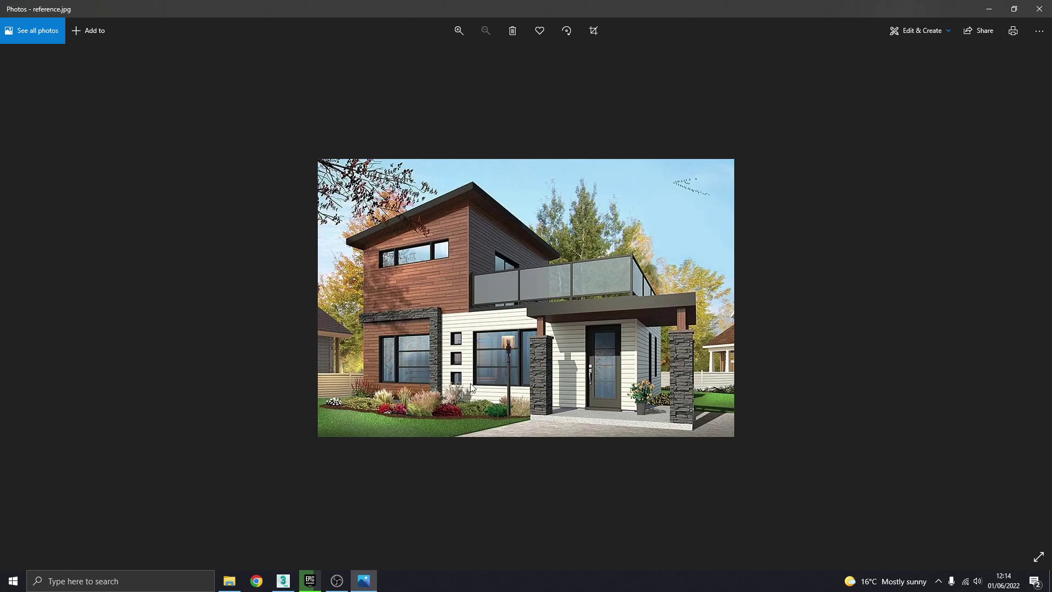
key(alt+Tab)
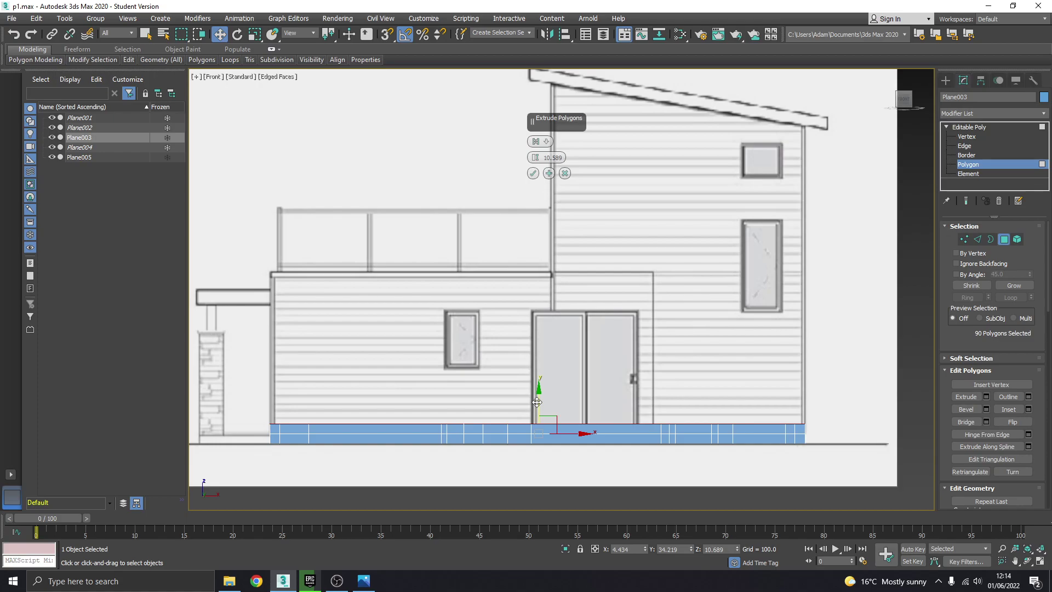
Step: Try taller wall heights, then undo back to the base extrusion in a maximized Front view
drag(538, 401, 536, 383)
click(1040, 560)
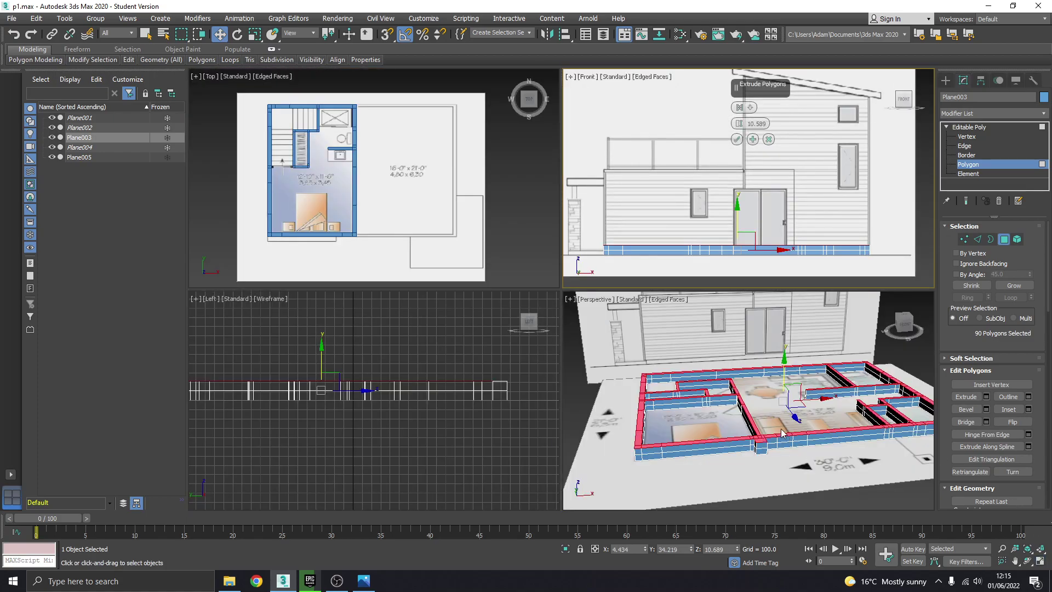
middle_drag(749, 224, 746, 222)
drag(735, 218, 736, 195)
key(ctrl+z)
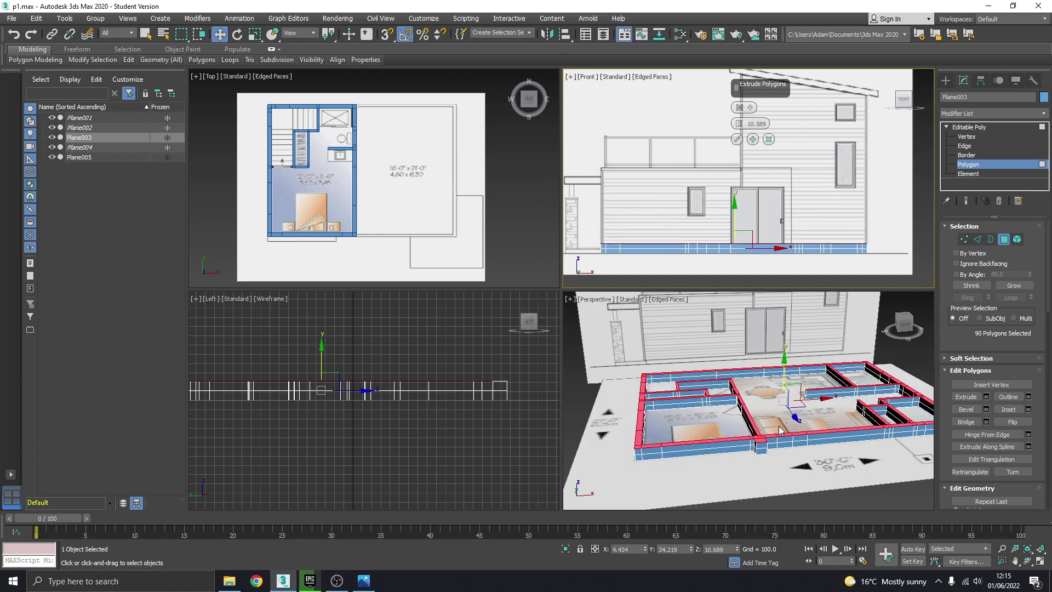
key(ctrl+z)
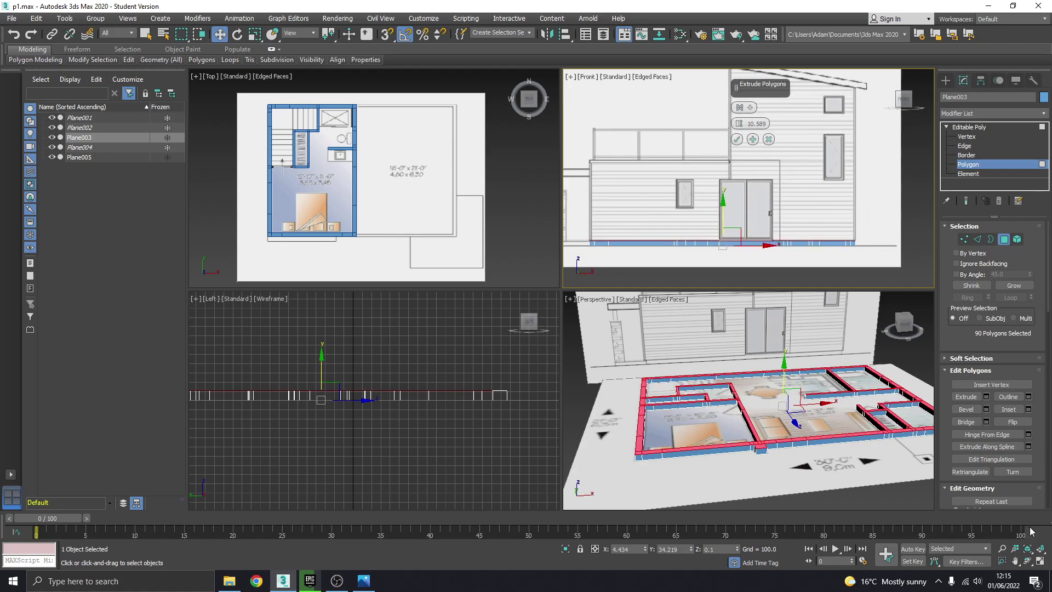
key(alt+w)
middle_drag(681, 331, 688, 329)
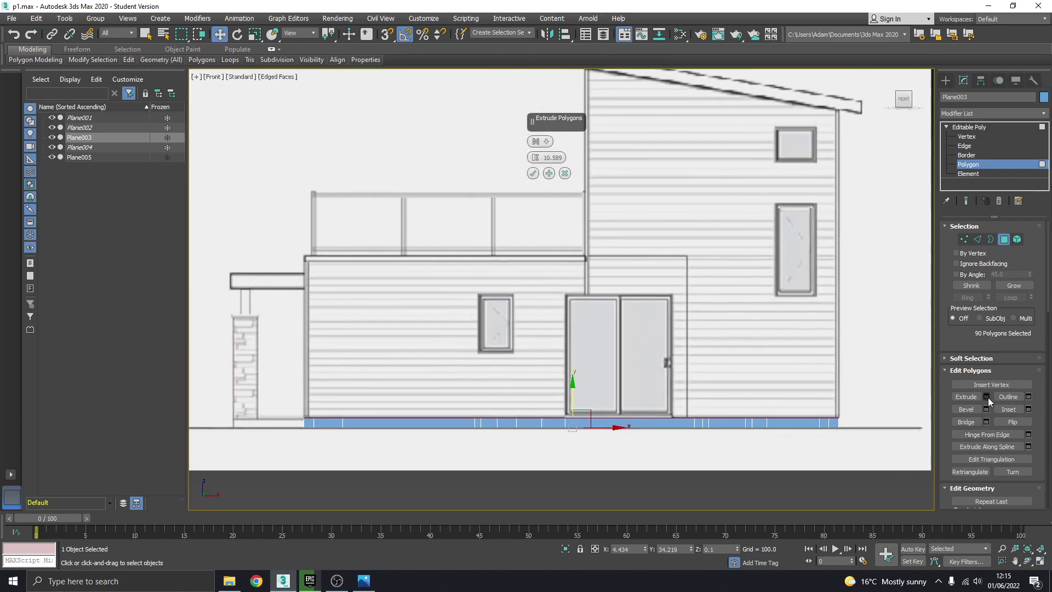
drag(534, 159, 531, 114)
key(ctrl+z)
Step: Confirm the base extrusion and stack wall sections of about 61, 61.2 and 37 units
click(533, 174)
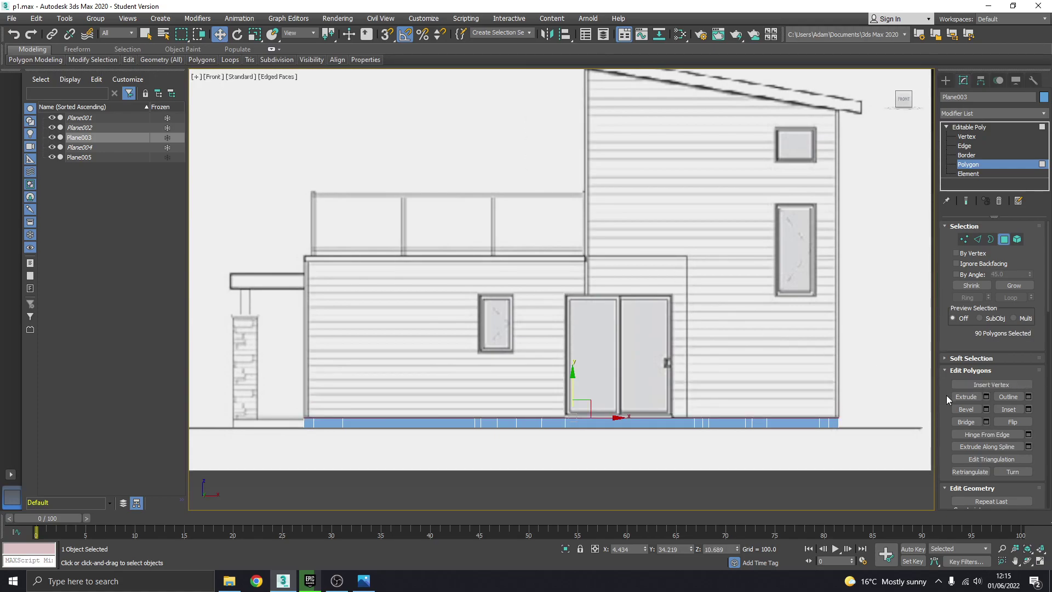
click(987, 398)
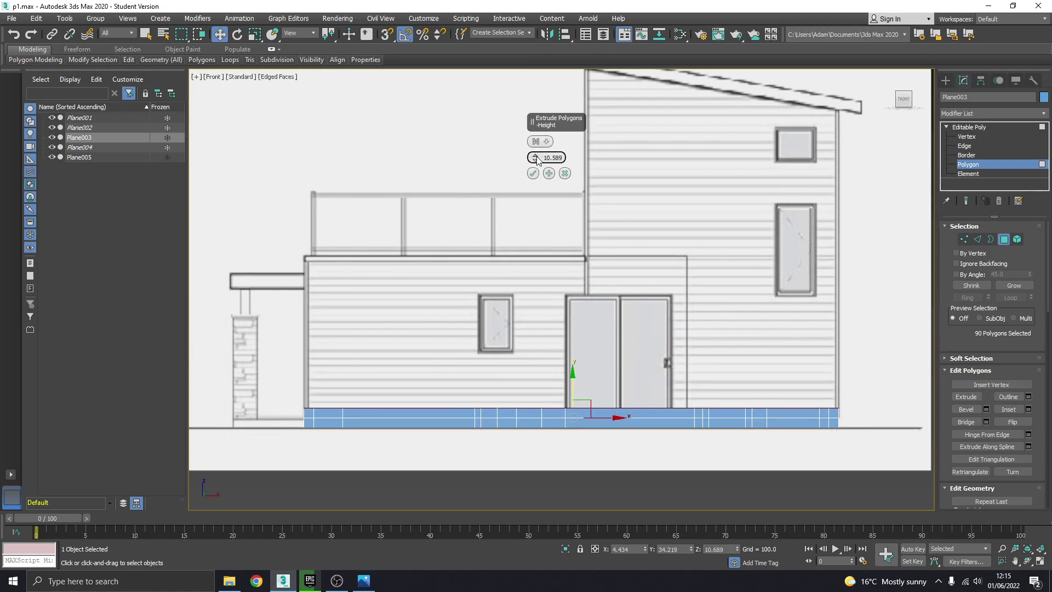
drag(535, 158, 539, 102)
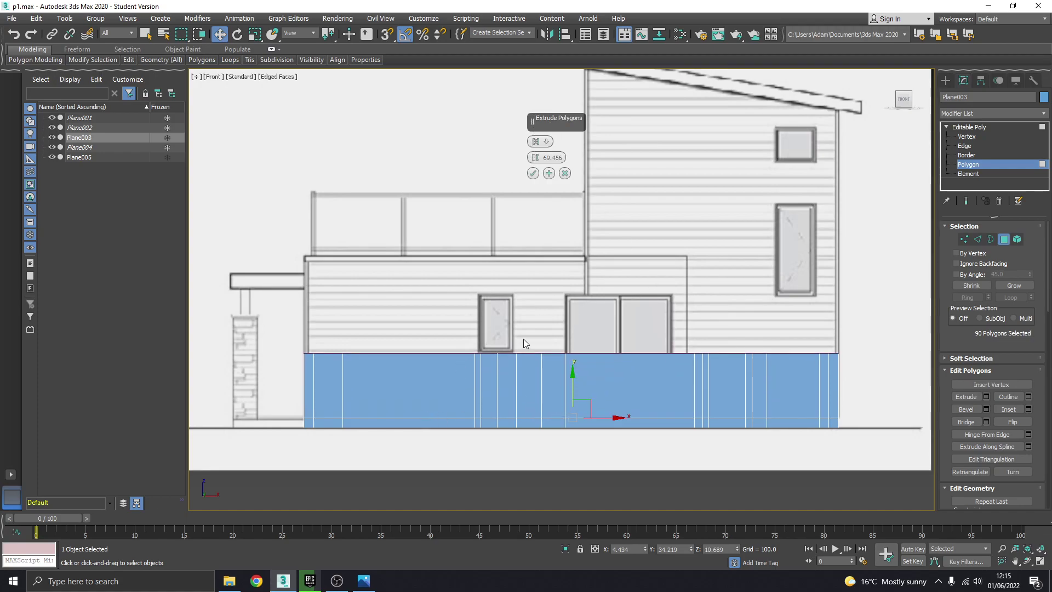
click(533, 173)
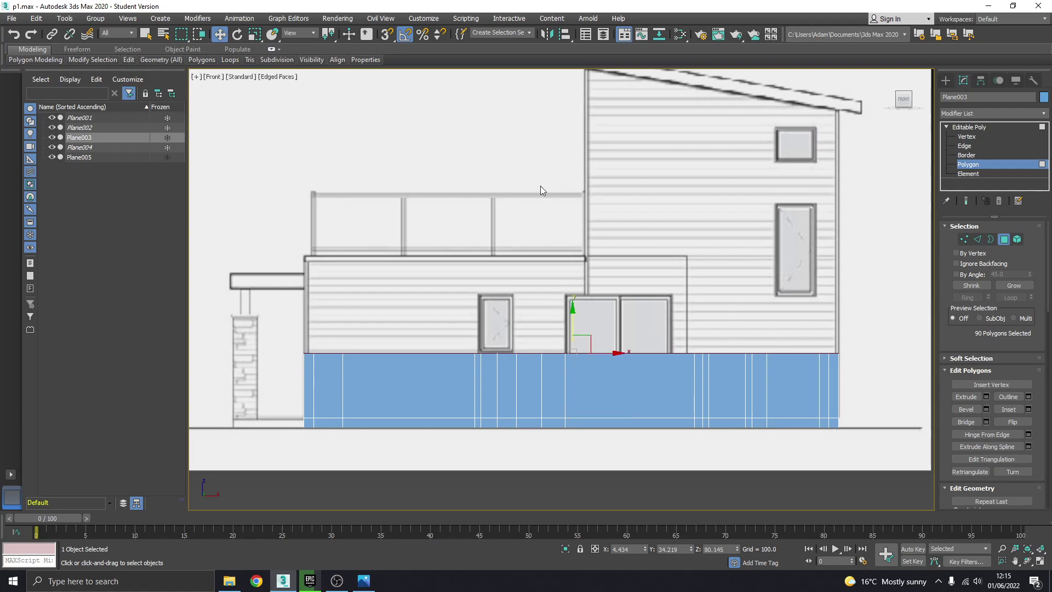
click(986, 397)
drag(535, 158, 541, 164)
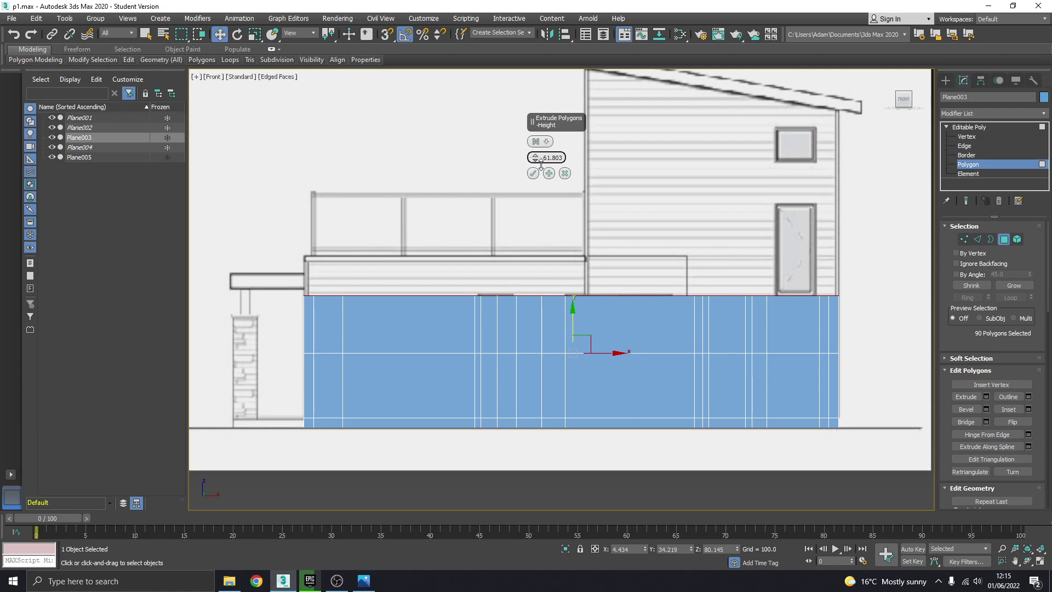
click(533, 173)
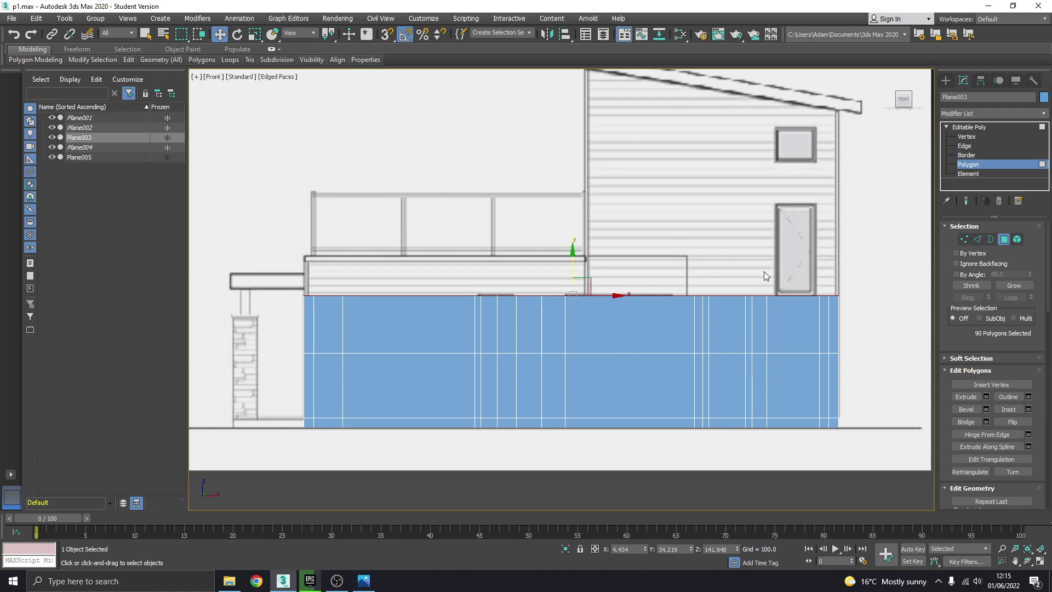
click(986, 396)
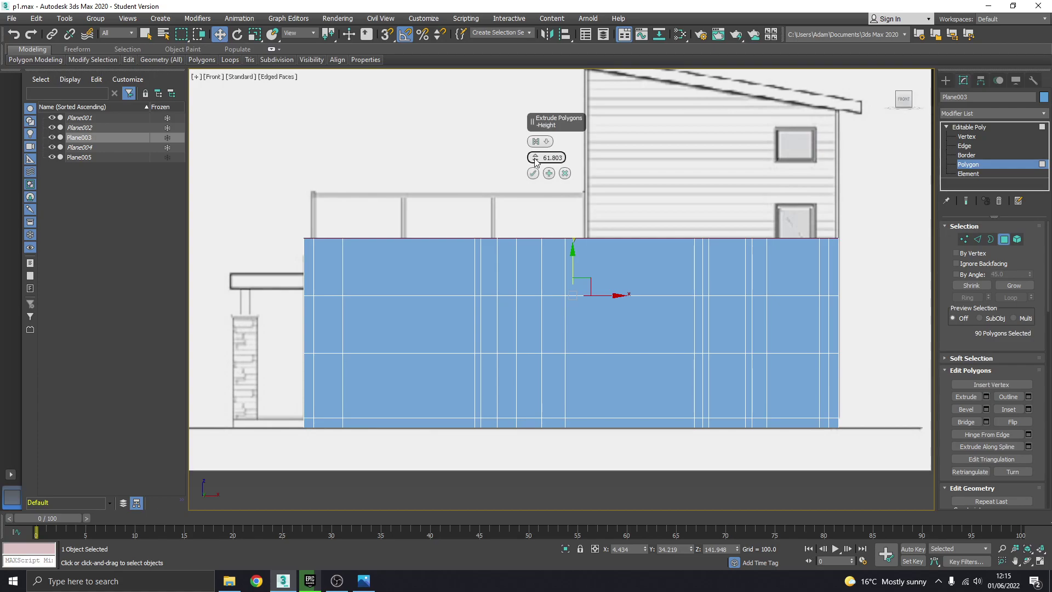
drag(536, 162, 544, 184)
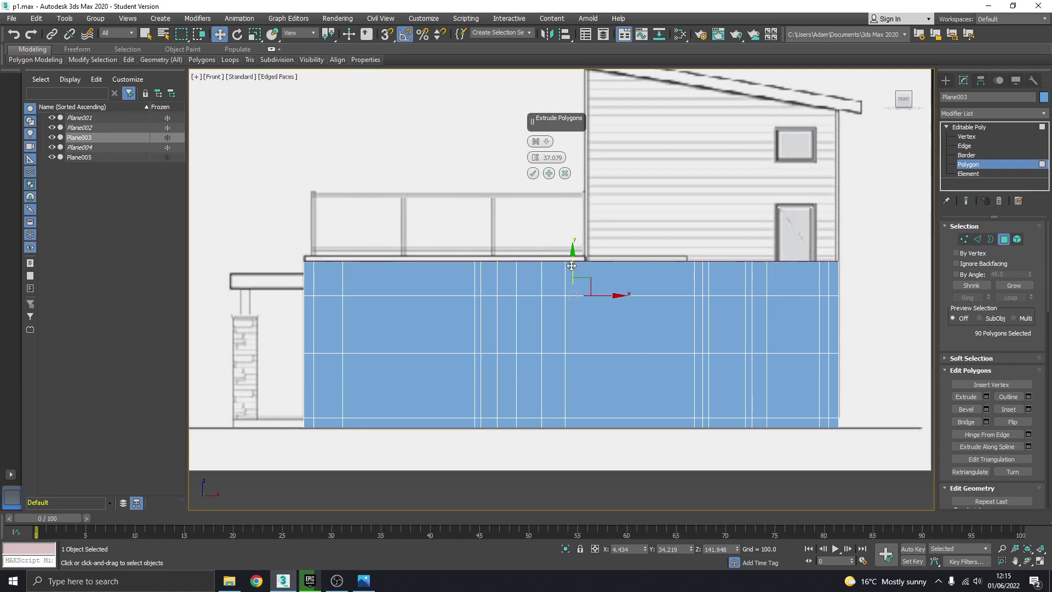
click(533, 173)
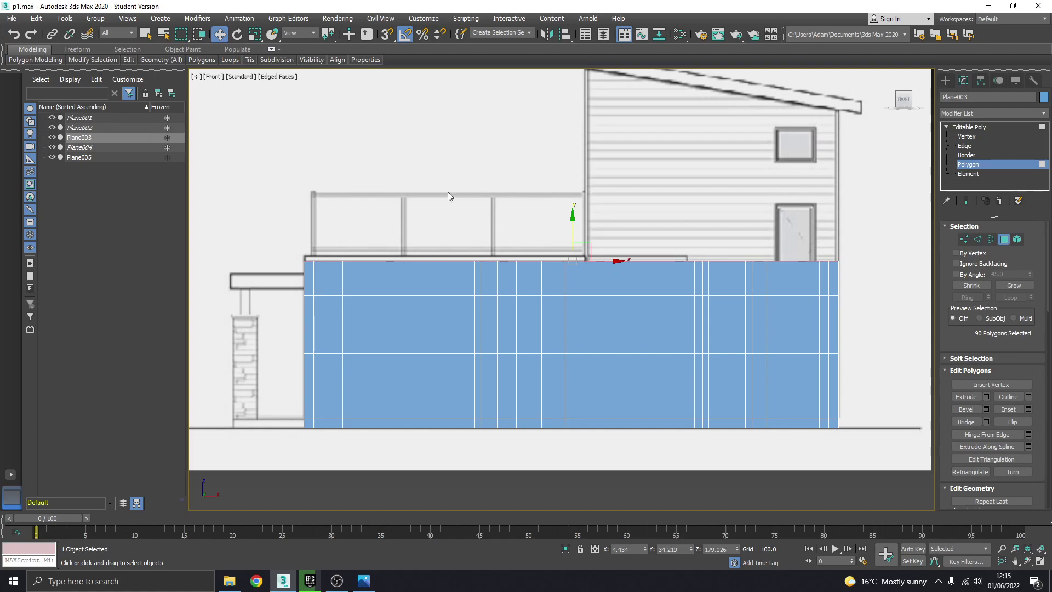
Step: Return to the four-view layout and bring the walled building into the Perspective view
middle_drag(696, 275, 697, 294)
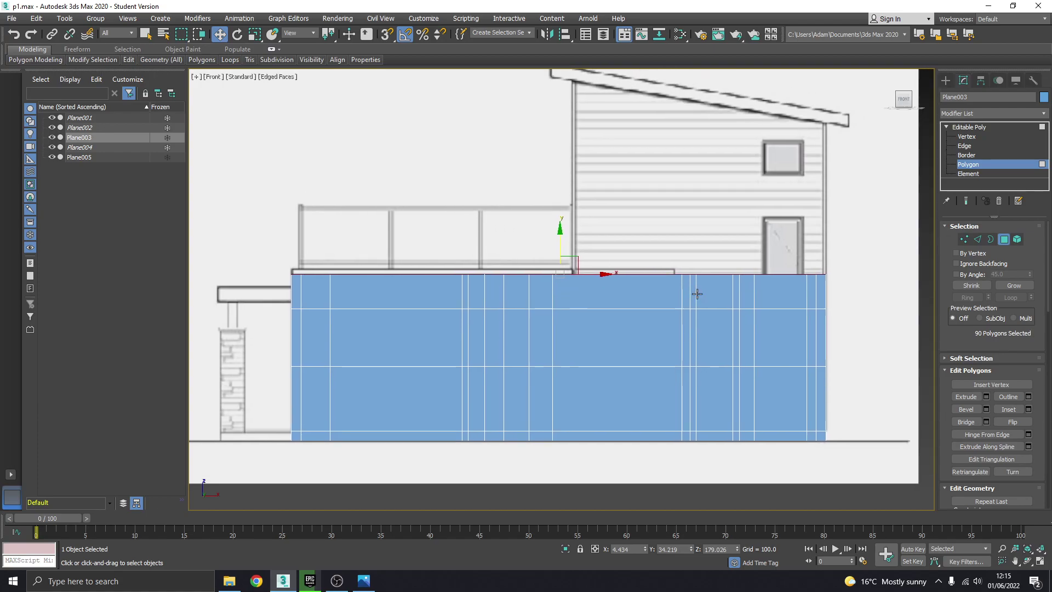
click(1039, 564)
middle_drag(871, 392, 631, 397)
middle_drag(778, 391, 803, 377)
middle_drag(619, 363, 768, 406)
scroll(855, 399, down, 2)
click(1038, 561)
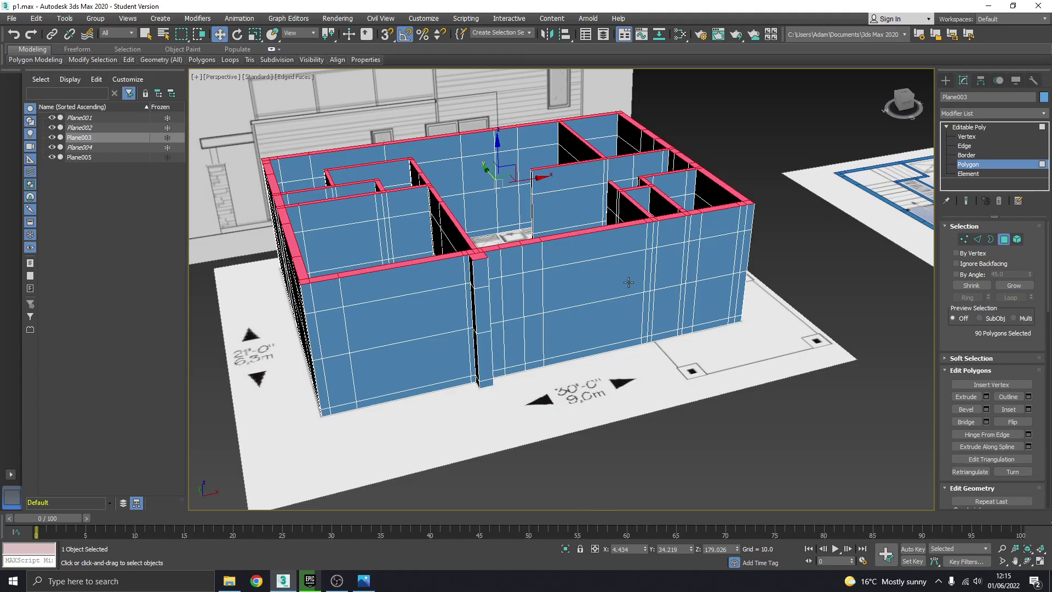
middle_drag(611, 283, 640, 297)
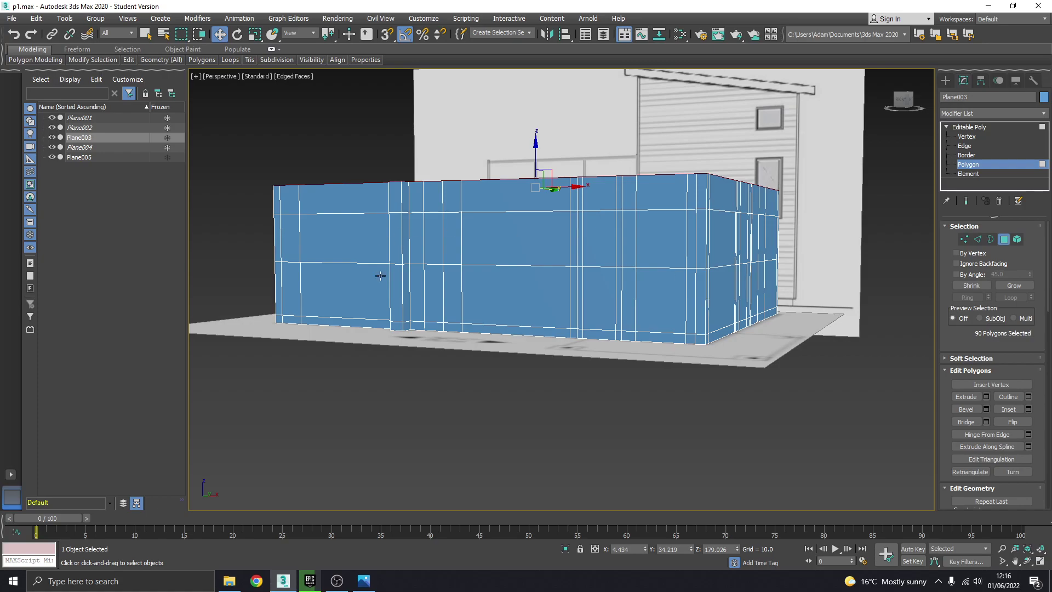
alt+middle_drag(380, 276, 824, 296)
click(964, 146)
alt+middle_drag(679, 307, 707, 315)
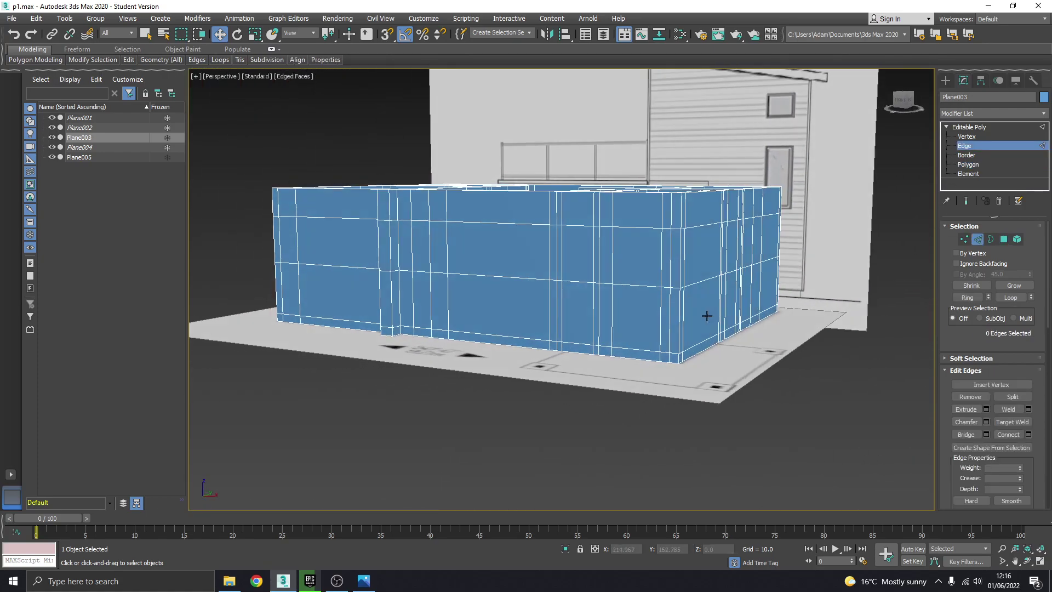
click(968, 164)
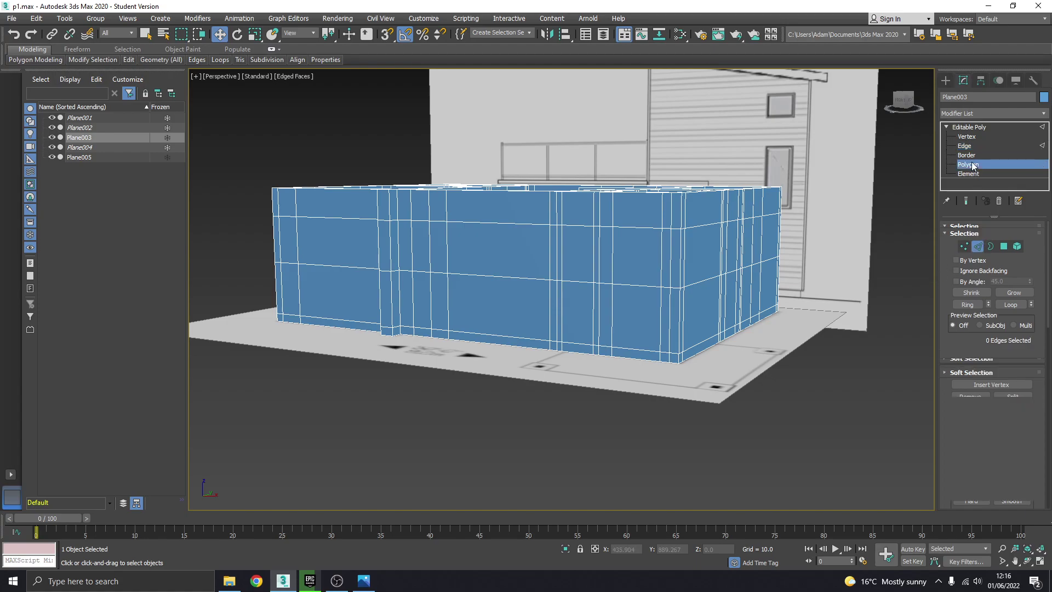
click(363, 582)
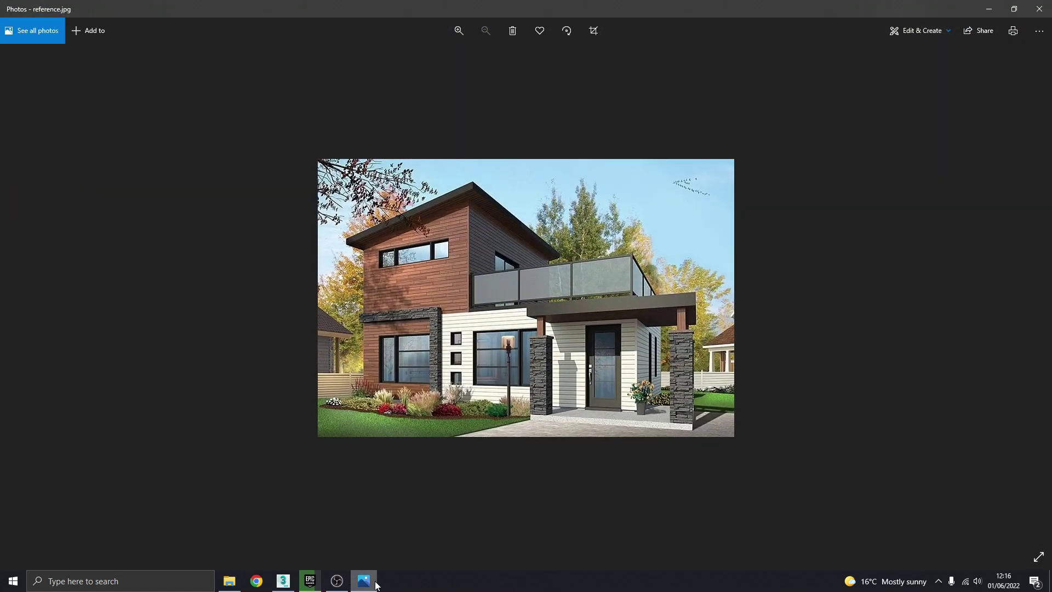
click(364, 580)
click(649, 313)
ctrl+click(643, 258)
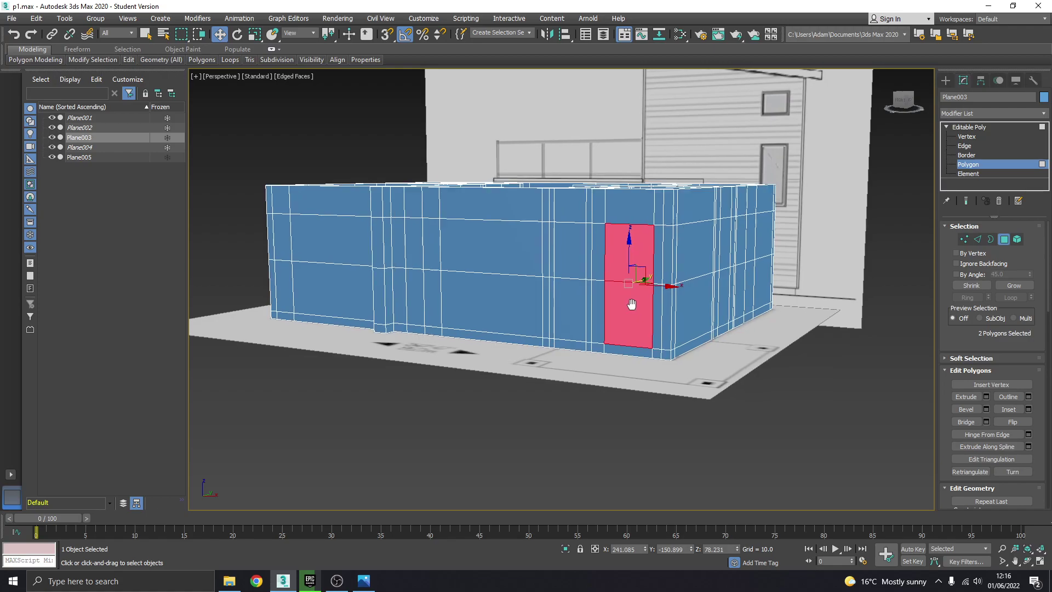
click(364, 582)
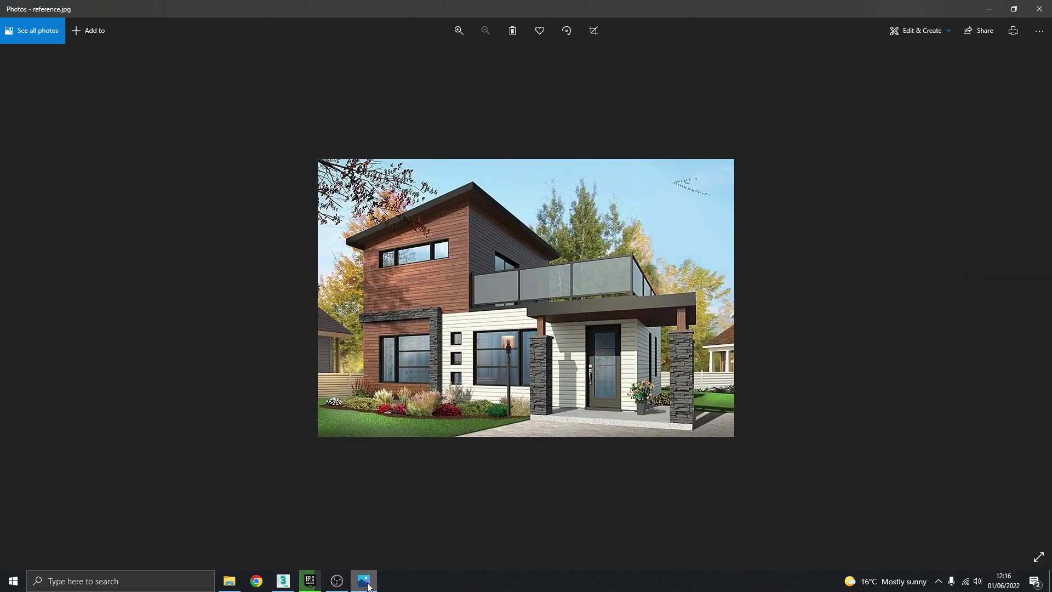
click(366, 583)
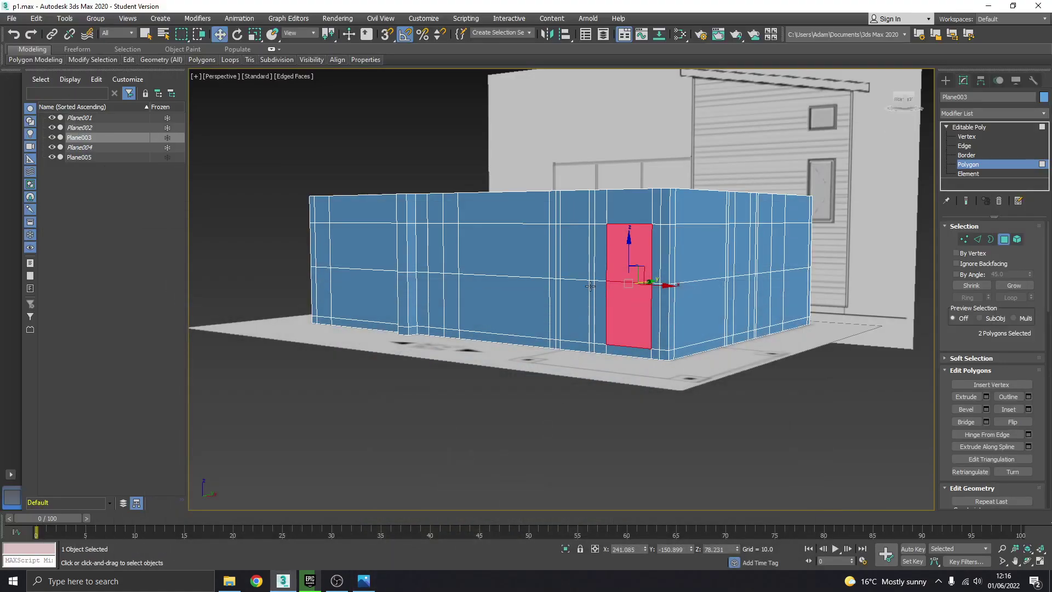
click(512, 233)
click(496, 303)
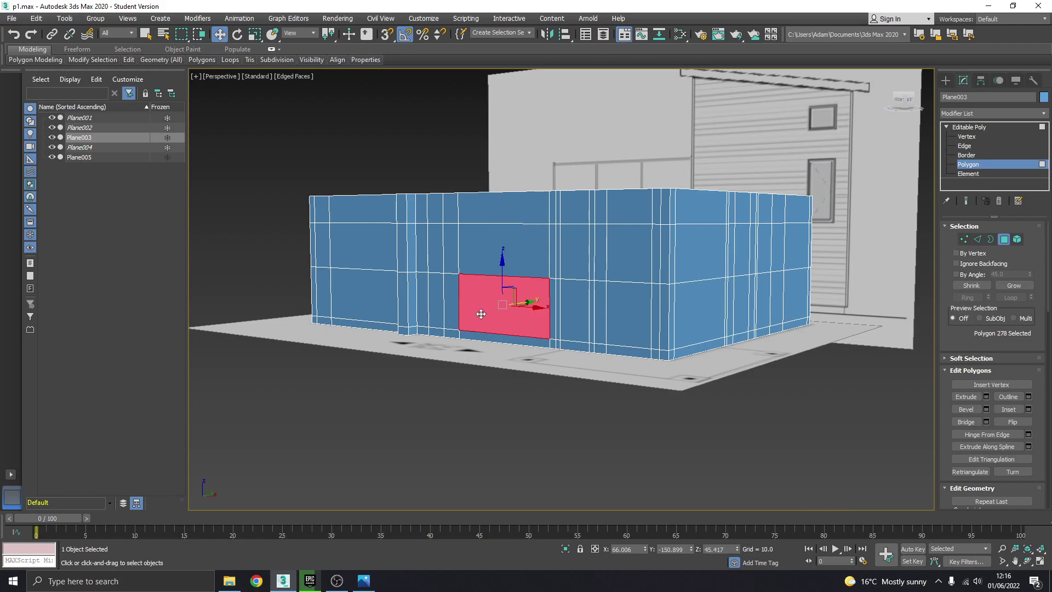
click(364, 582)
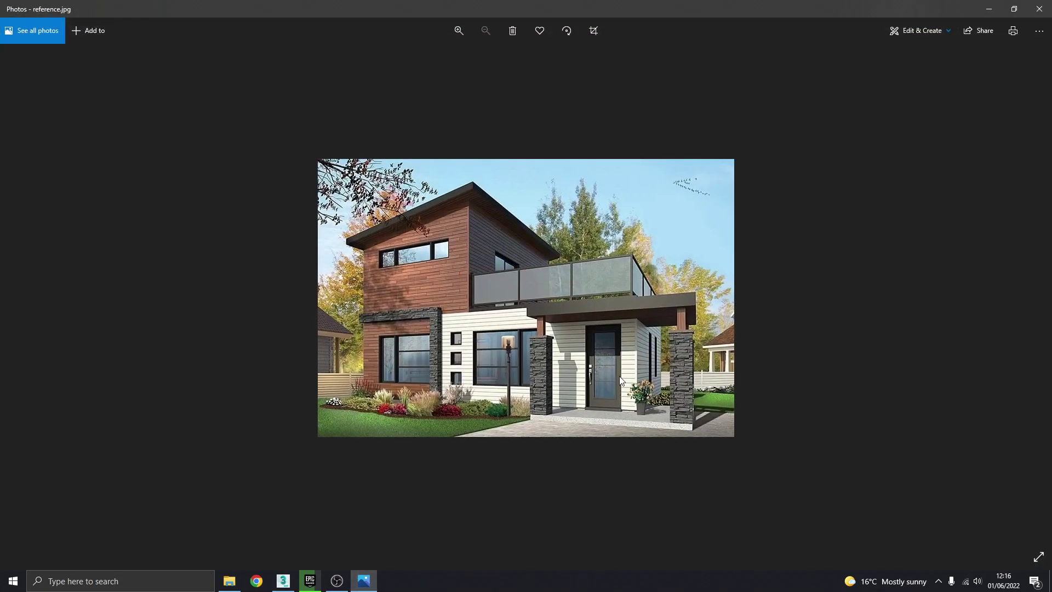
click(364, 582)
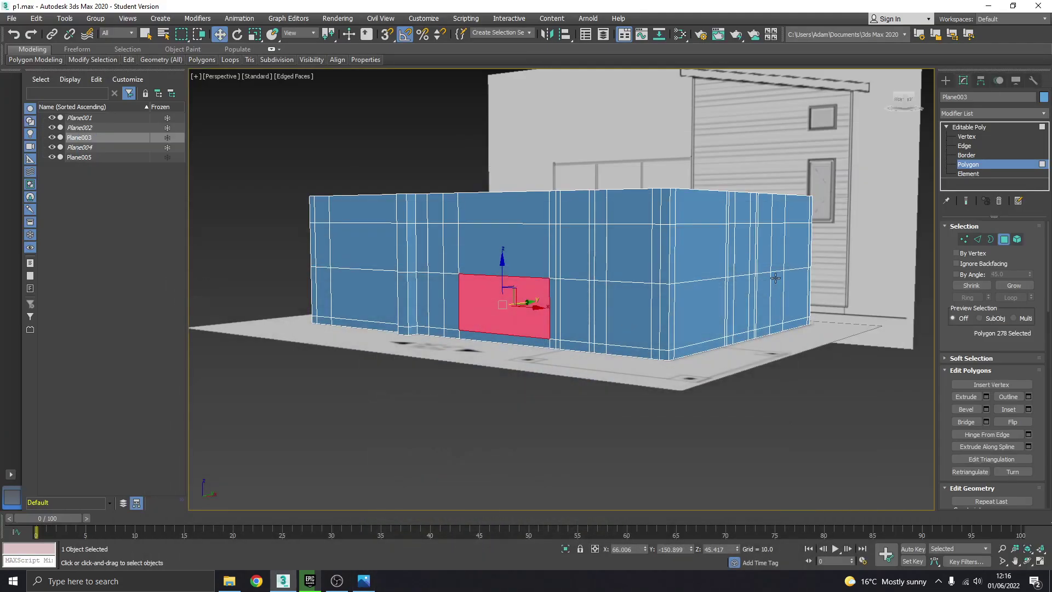
click(967, 155)
Step: Select a front-wall vertical edge and ring-select the vertical edges on every wall
click(964, 145)
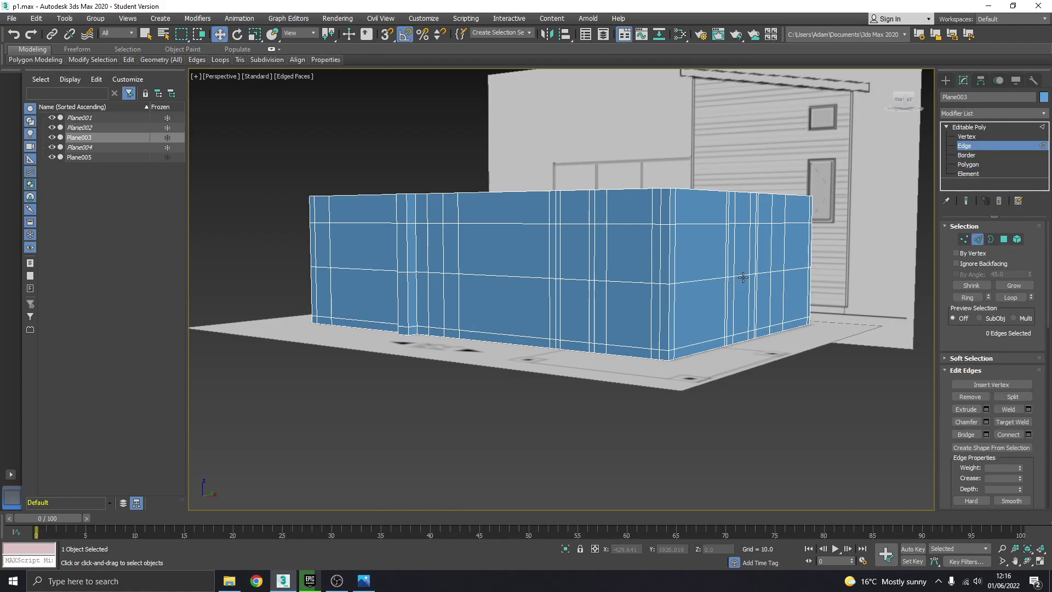
click(652, 315)
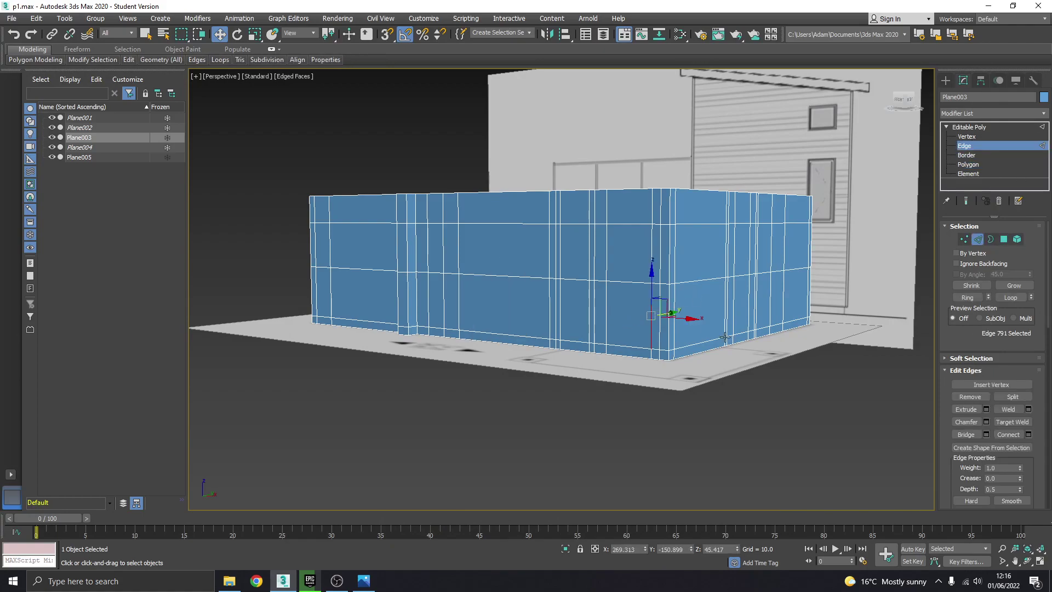
click(968, 297)
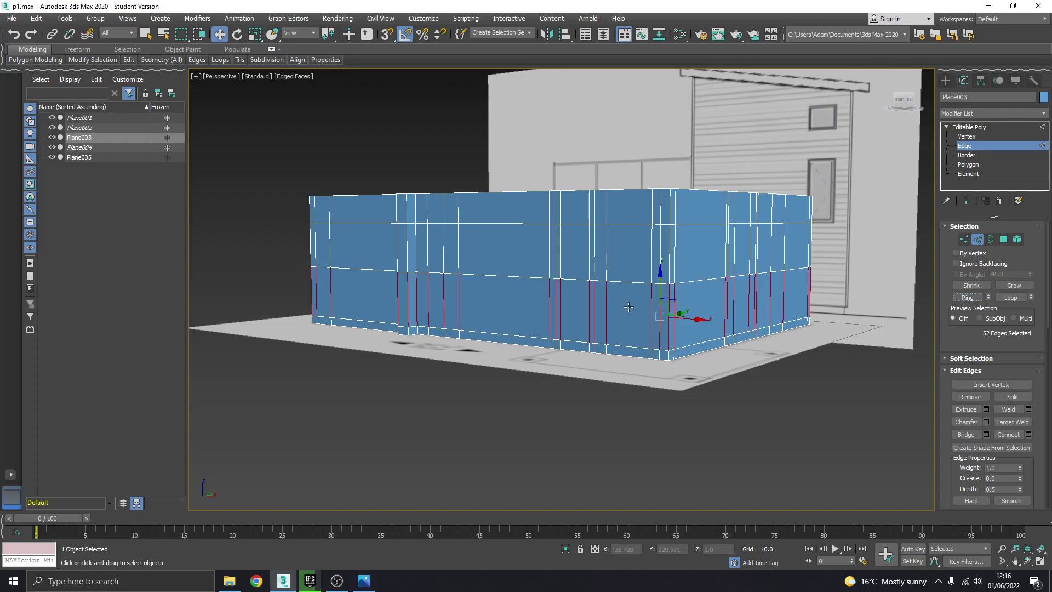
alt+middle_drag(628, 306, 684, 329)
scroll(619, 196, up, 5)
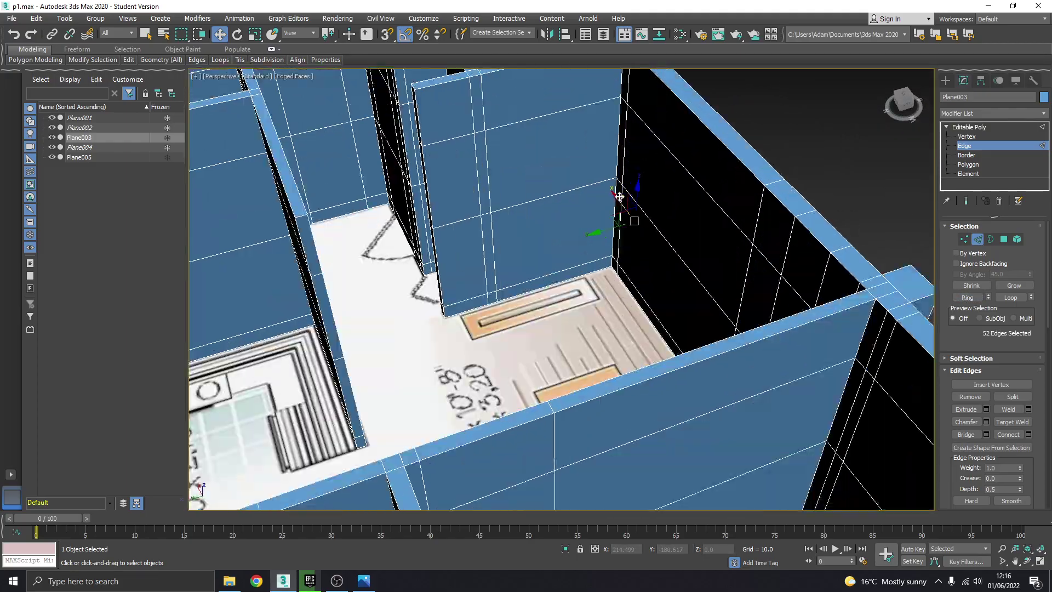
scroll(619, 196, up, 2)
ctrl+click(621, 219)
scroll(651, 254, up, 3)
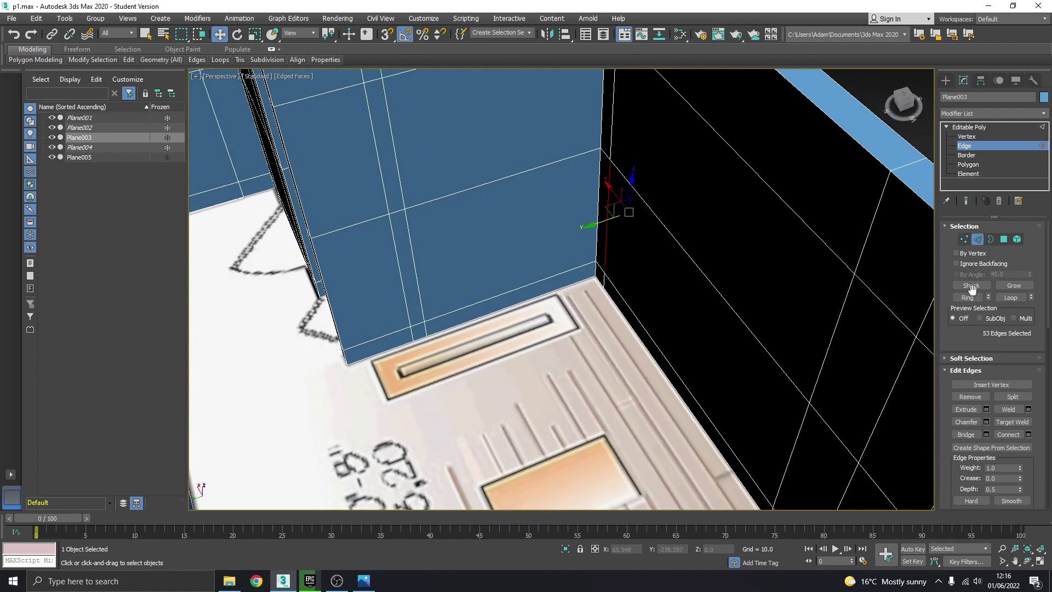
click(977, 300)
Step: Connect the ringed edges into a horizontal edge loop low around the walls
scroll(676, 285, down, 8)
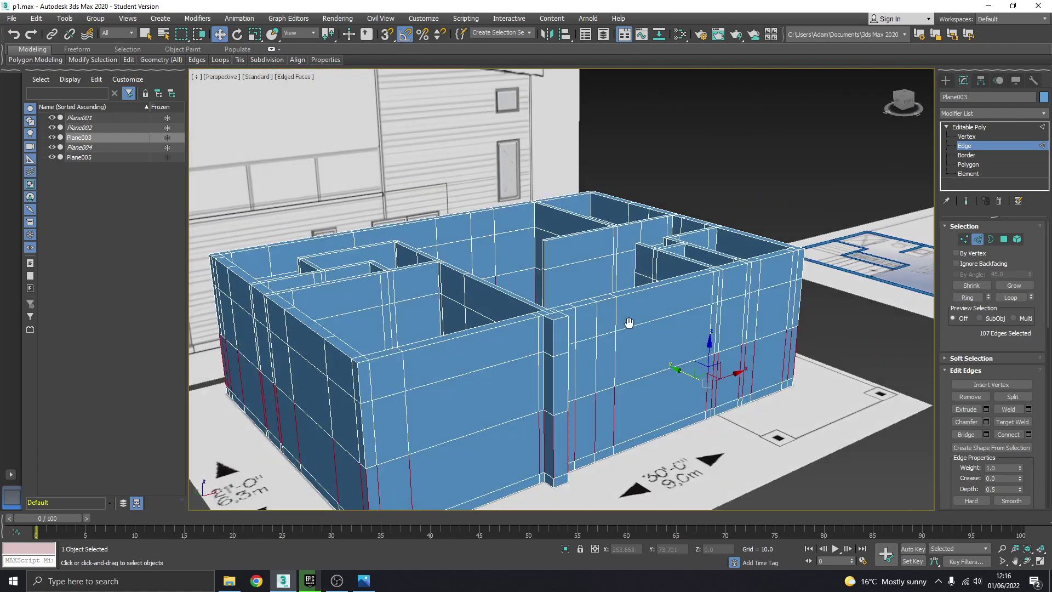
alt+middle_drag(628, 323, 646, 277)
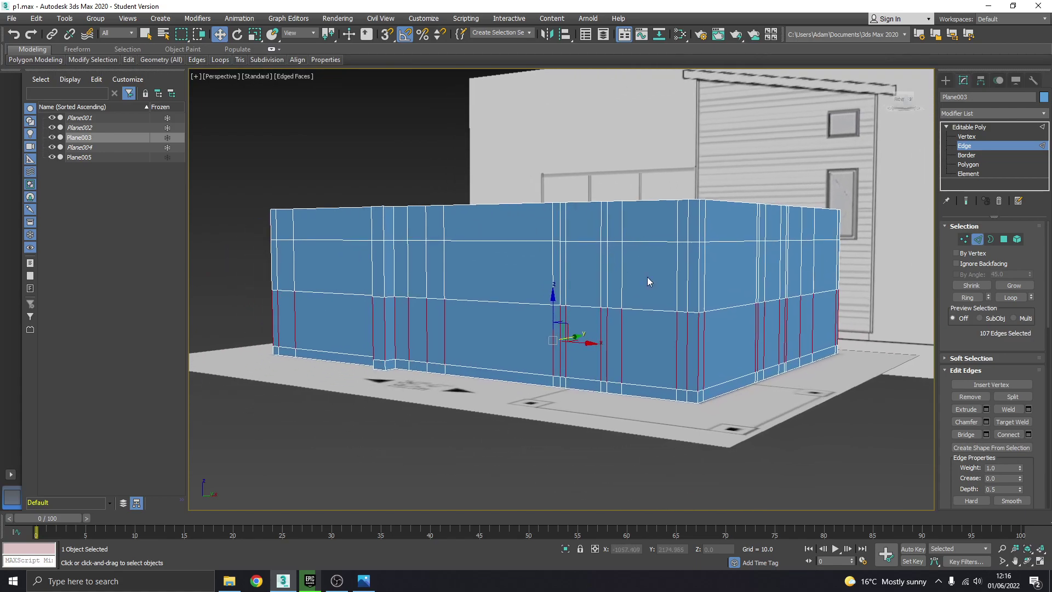
click(1011, 434)
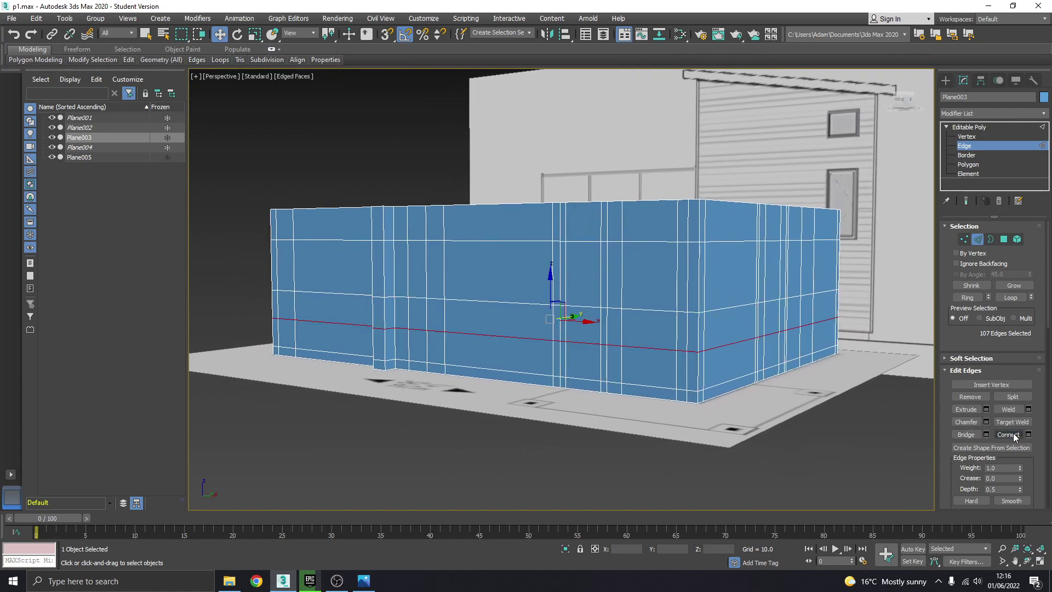
middle_drag(600, 379, 590, 374)
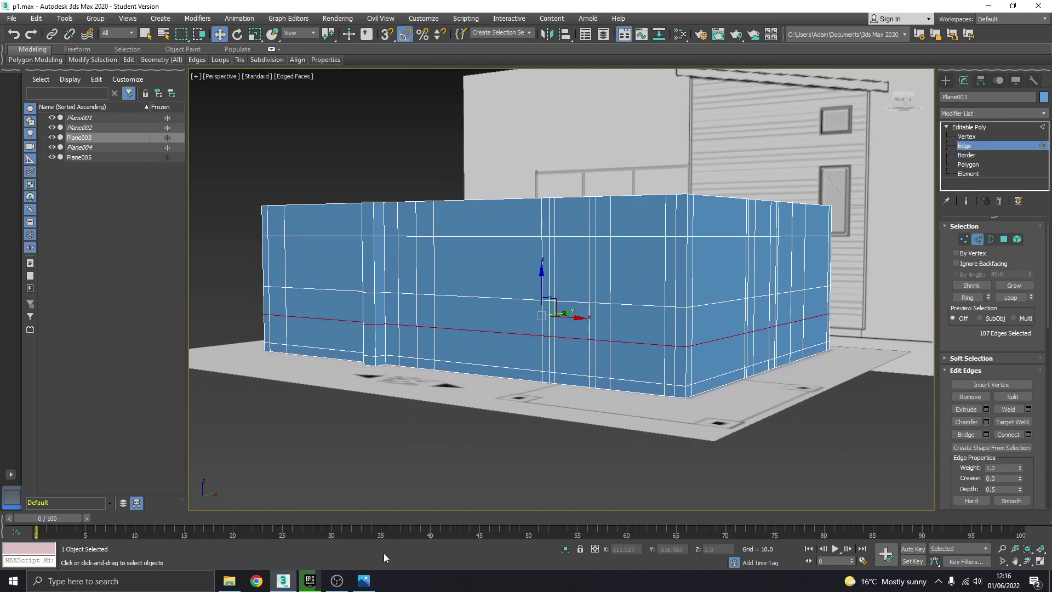
Step: Compare the new edge loop against the reference photo while orbiting the walls
click(366, 580)
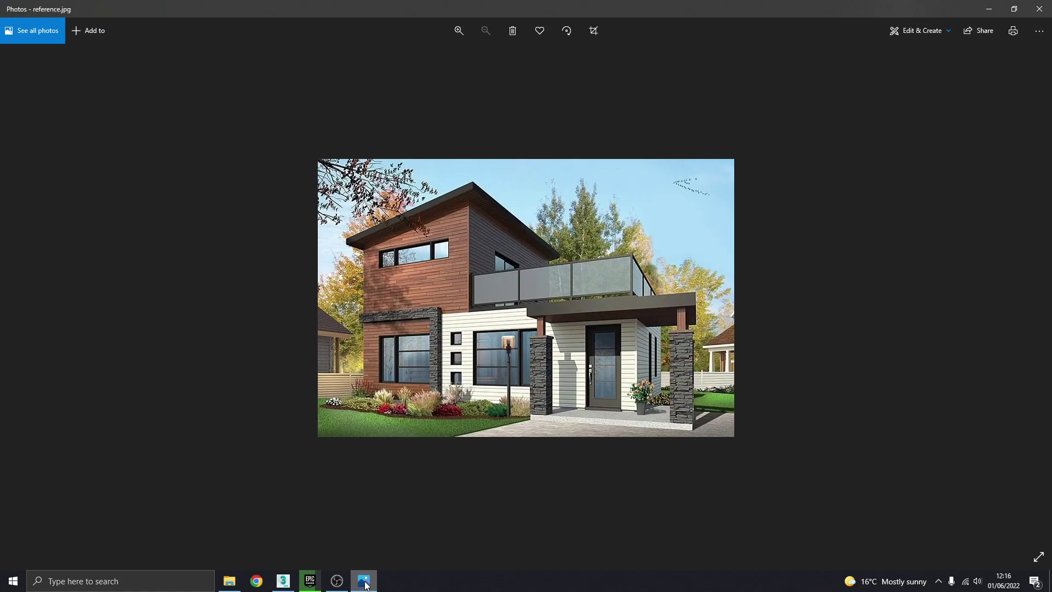
click(365, 583)
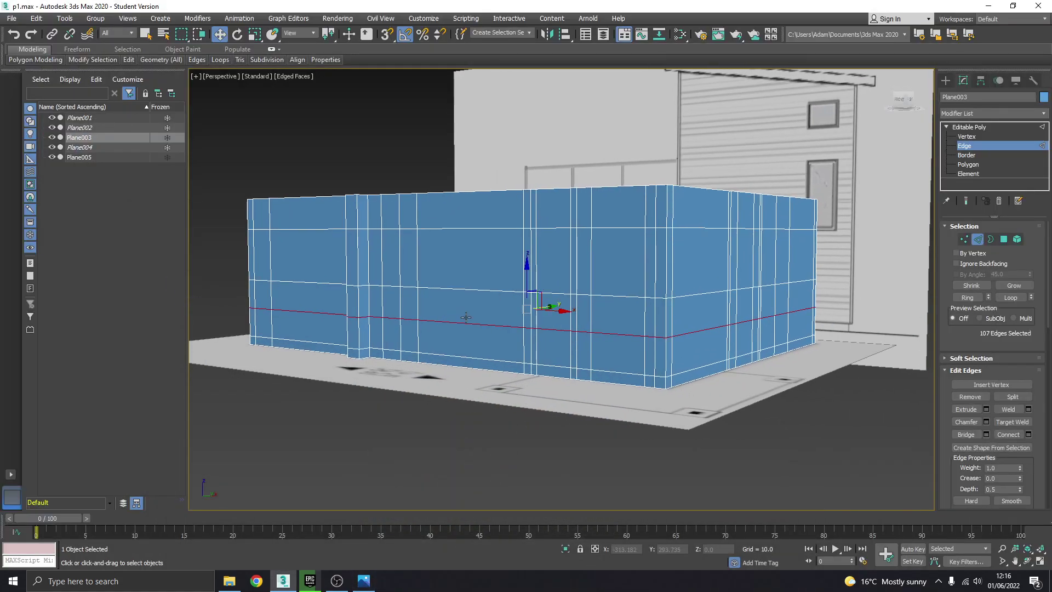
alt+middle_drag(431, 341, 439, 322)
click(365, 582)
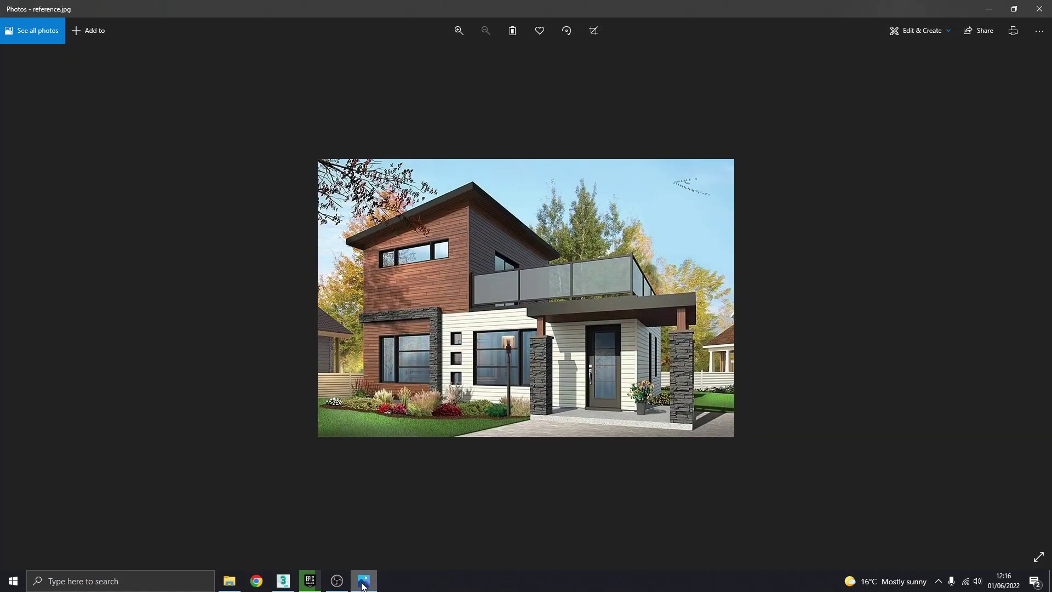
click(363, 584)
click(363, 584)
click(363, 584)
alt+middle_drag(509, 416, 496, 494)
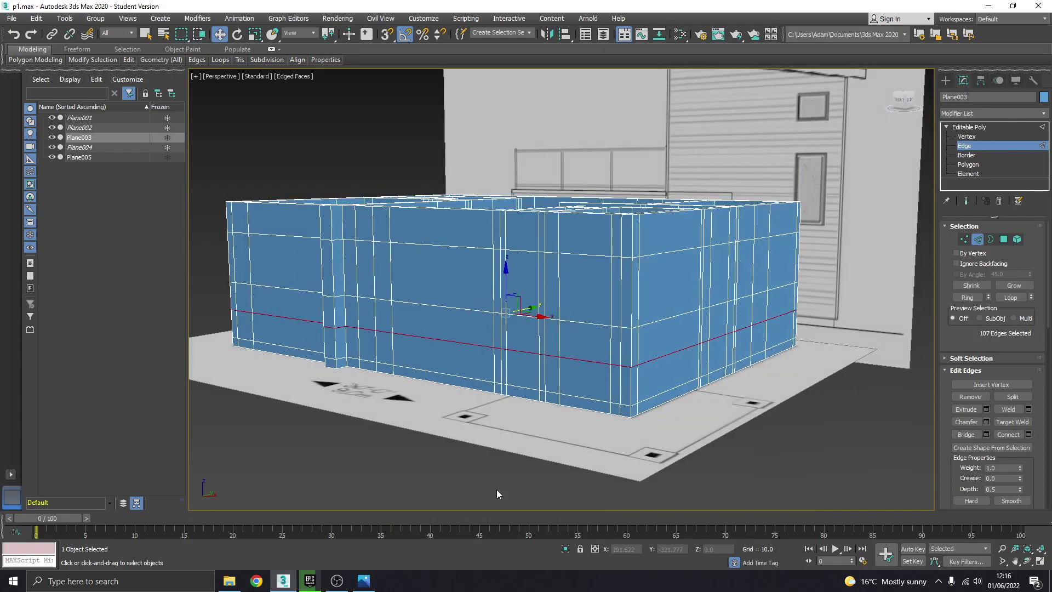
click(985, 164)
click(441, 284)
ctrl+click(426, 316)
alt+middle_drag(427, 324, 570, 316)
ctrl+click(612, 372)
ctrl+click(610, 337)
ctrl+click(603, 299)
ctrl+click(321, 305)
ctrl+click(315, 263)
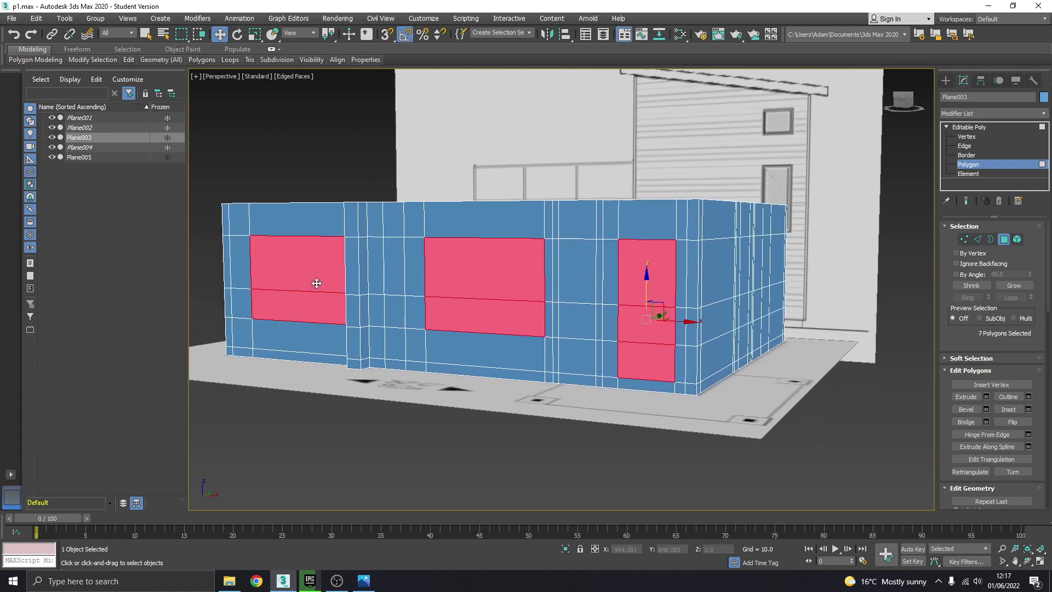
click(364, 580)
click(364, 581)
click(364, 581)
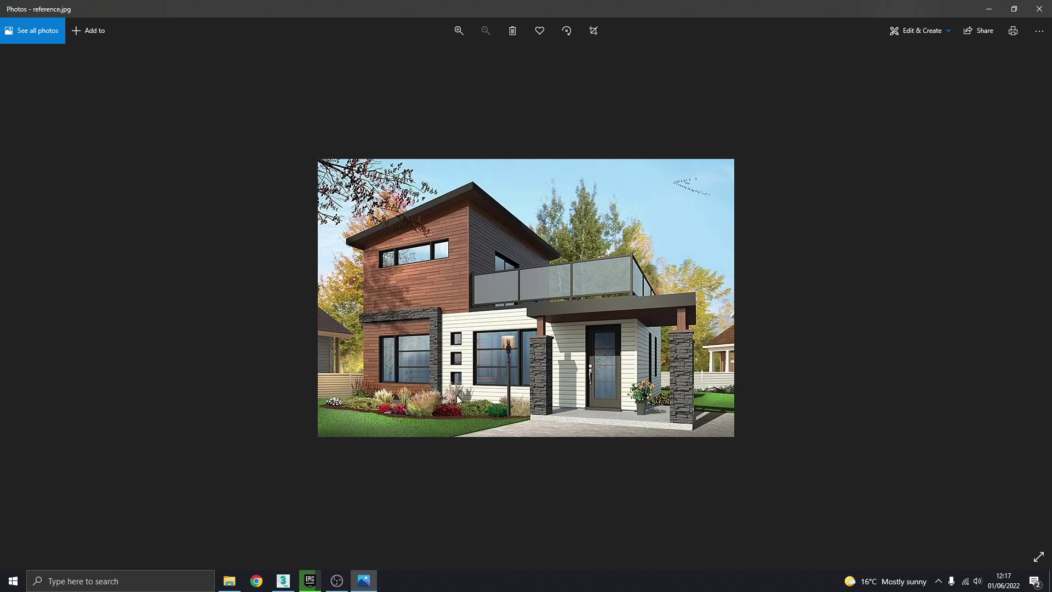
click(373, 573)
click(414, 276)
click(398, 278)
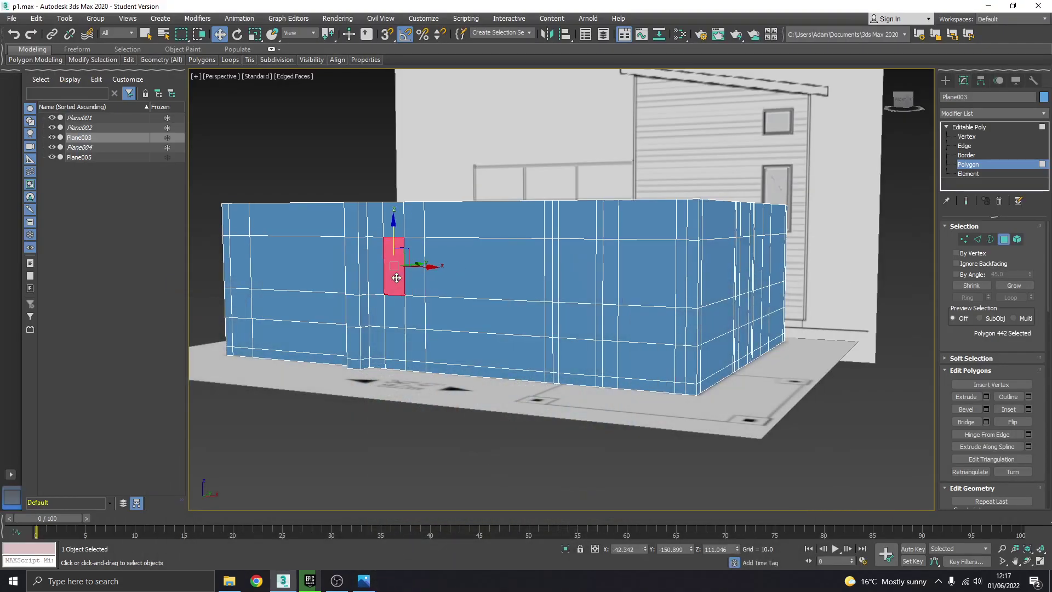
click(395, 315)
click(533, 403)
middle_drag(606, 323, 582, 317)
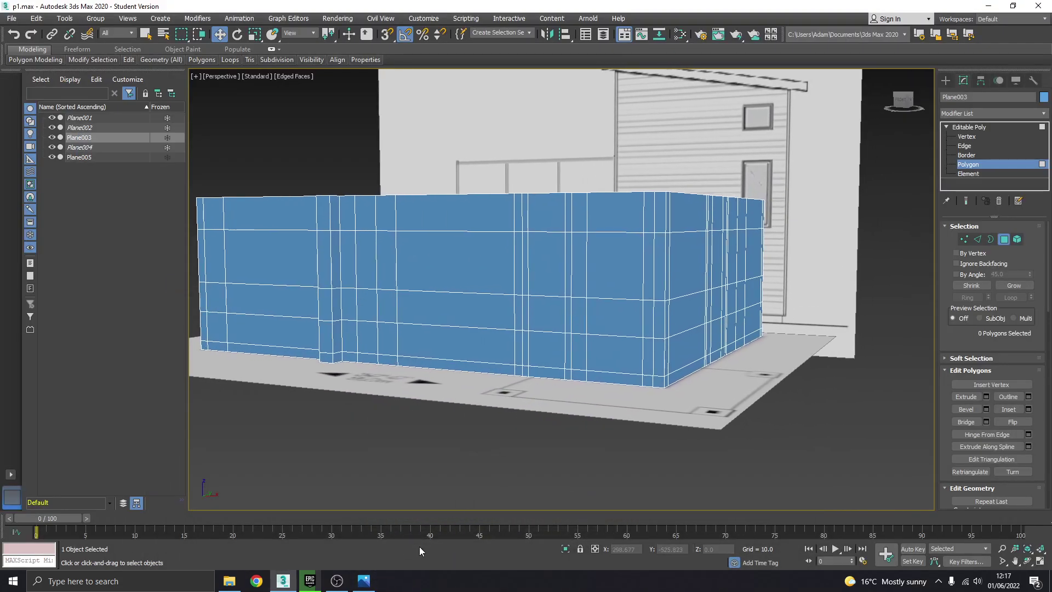
click(366, 579)
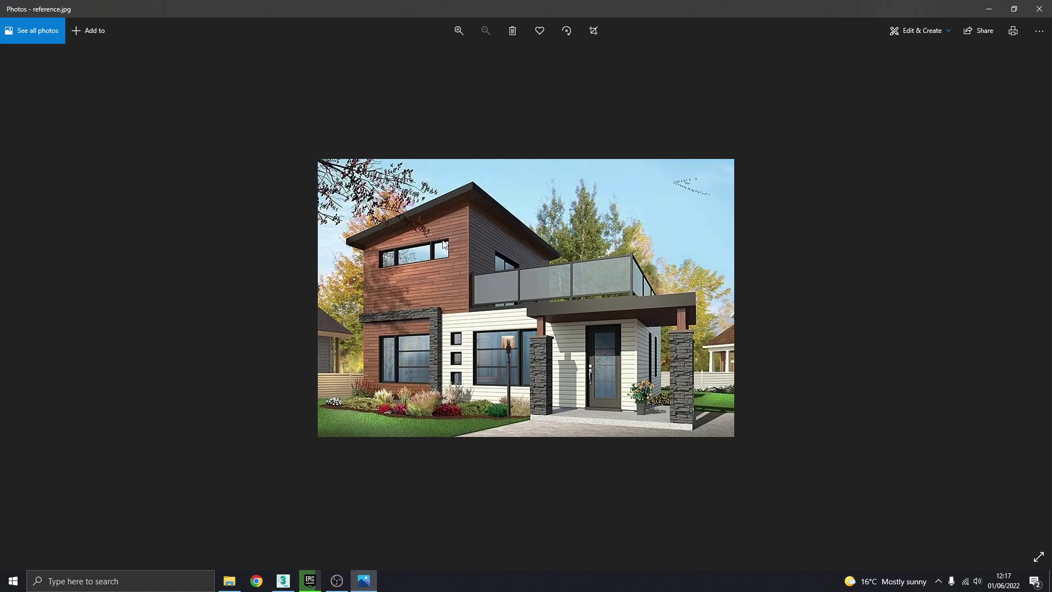
click(371, 581)
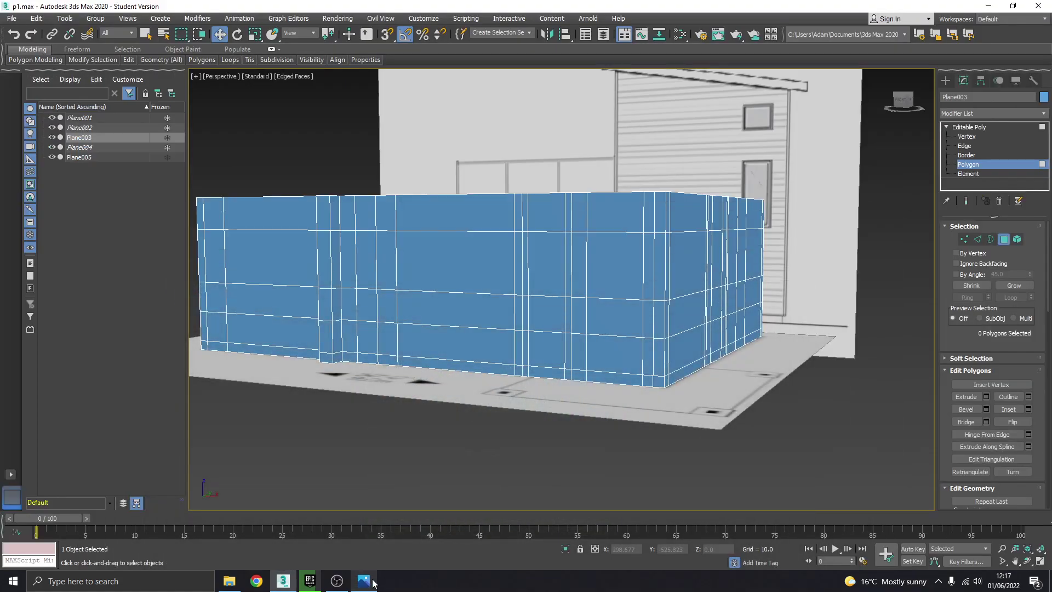
alt+middle_drag(583, 353, 734, 345)
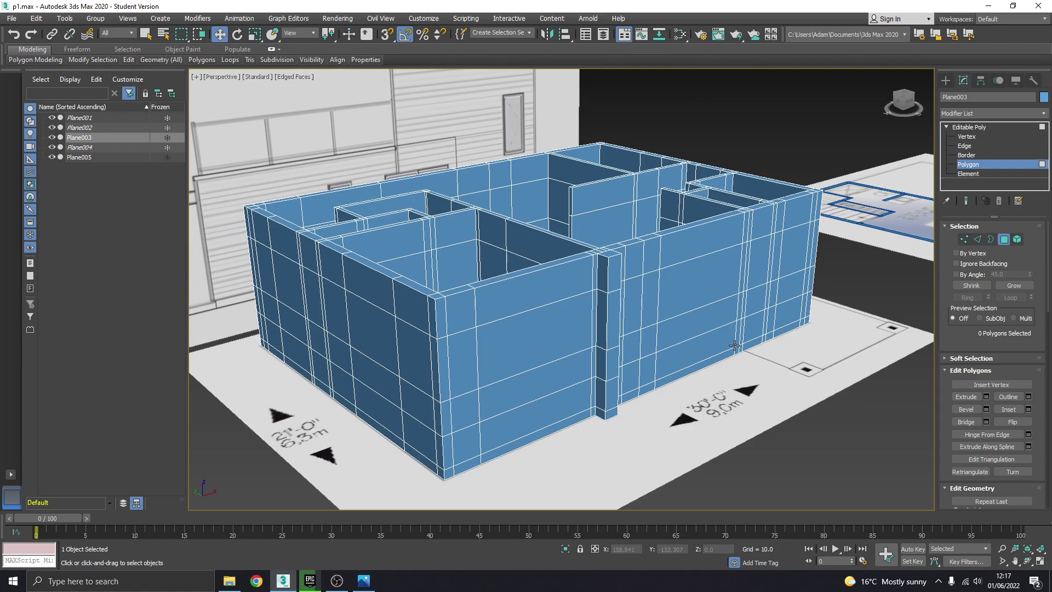